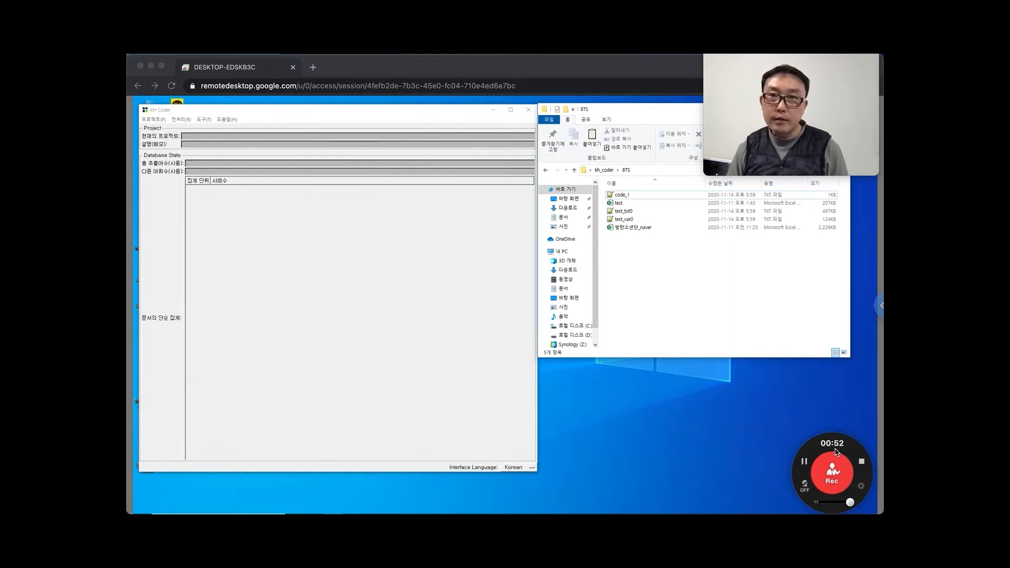
click(543, 61)
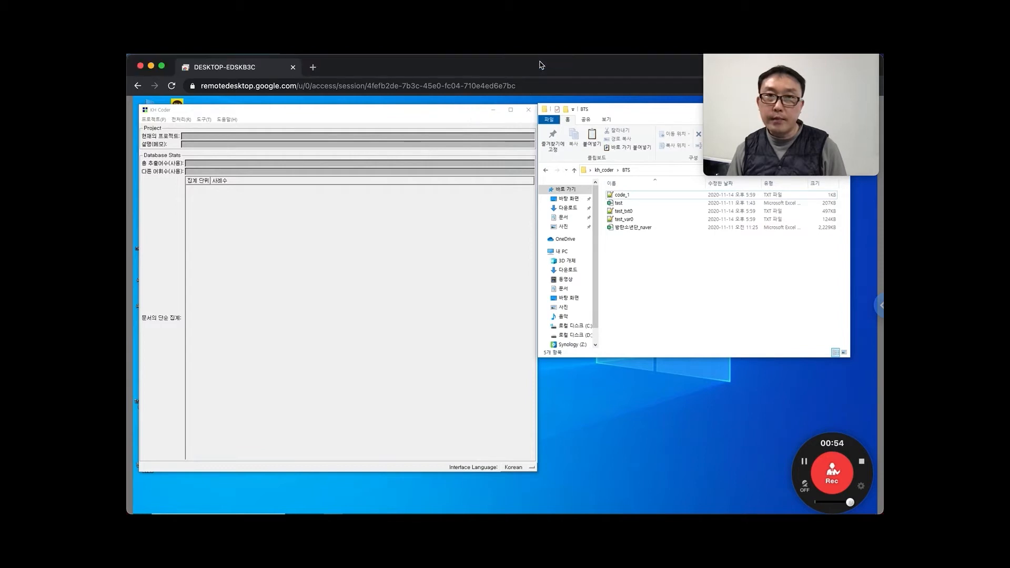
click(592, 429)
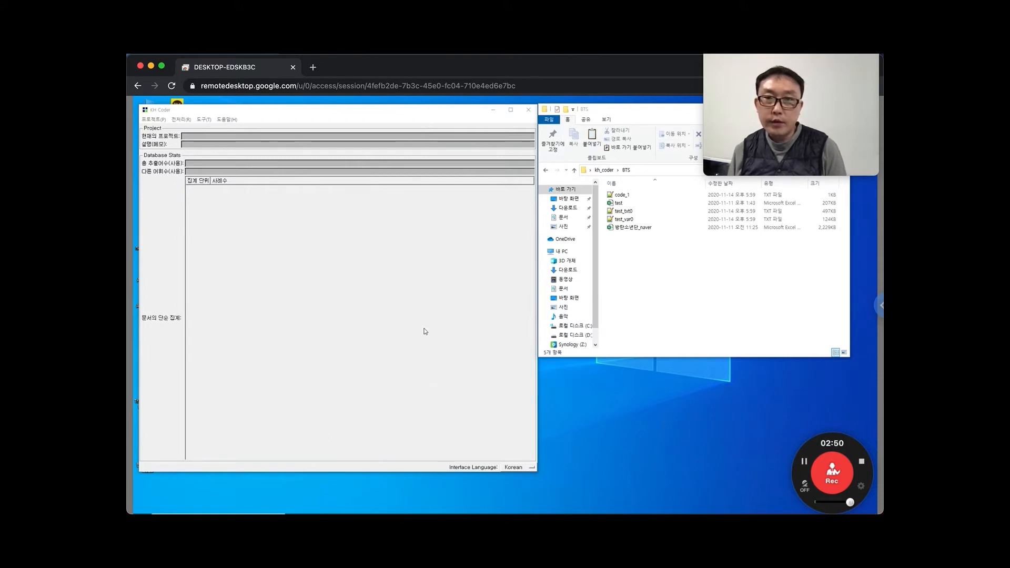
Step: Open the 방탄소년단_naver file from the BTS folder and widen its title and contents columns
double_click(632, 230)
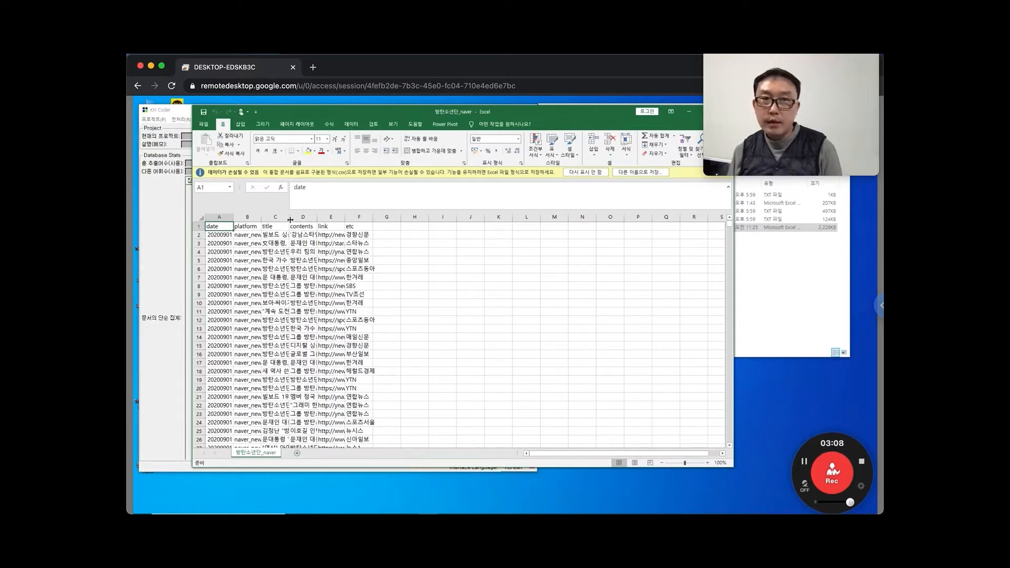
drag(290, 220, 347, 220)
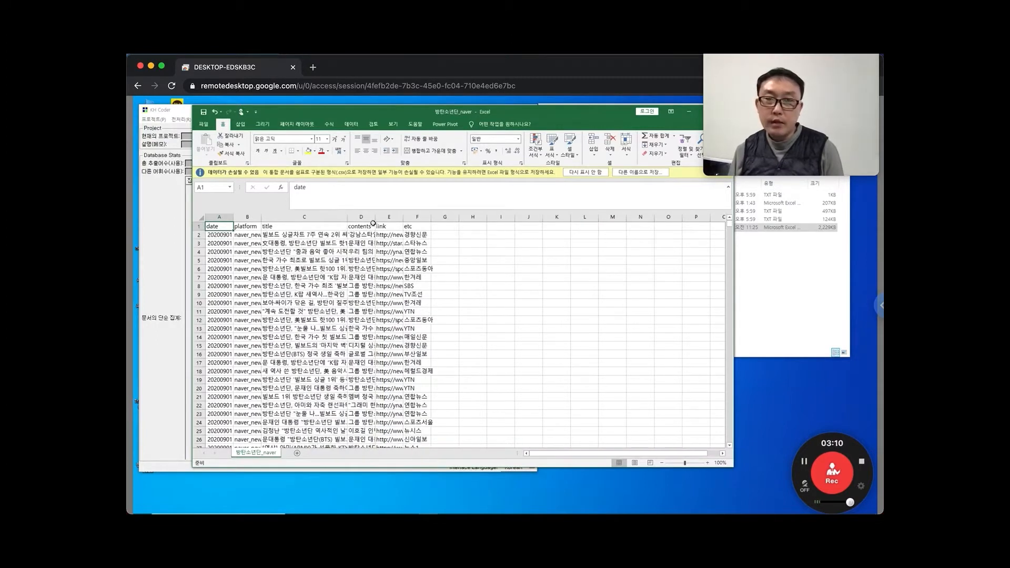
drag(376, 219, 502, 218)
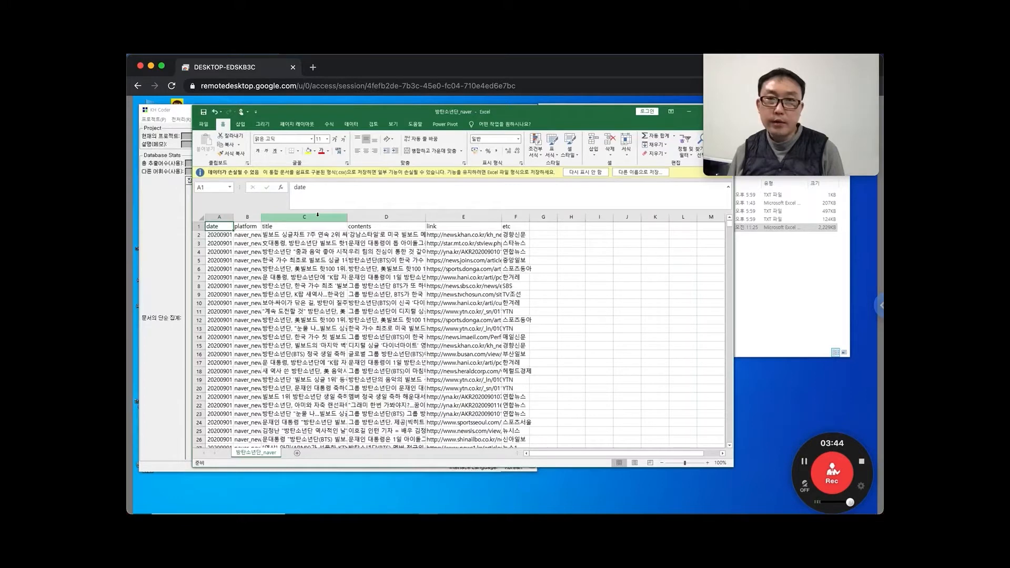
Step: Examine the title, etc and date columns of the collected news data
click(318, 214)
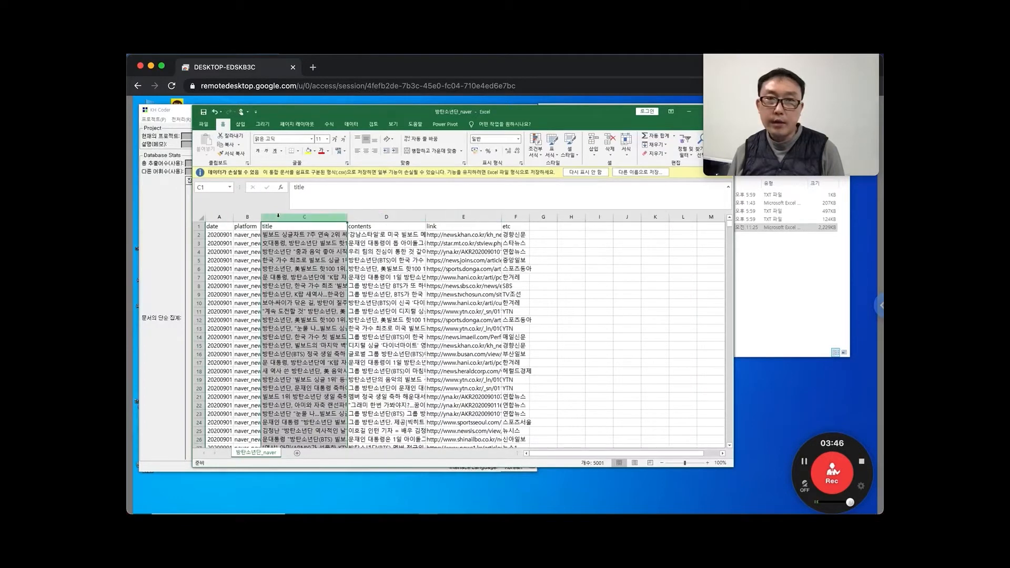
click(517, 217)
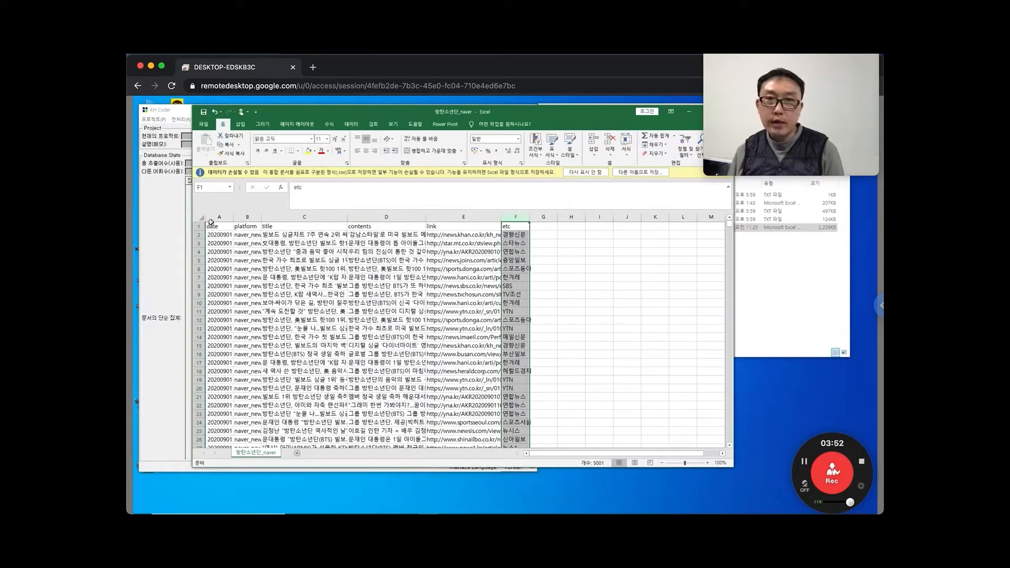
click(217, 217)
Step: Open the test workbook from the BTS folder and examine its text, part and chapter headers
click(752, 302)
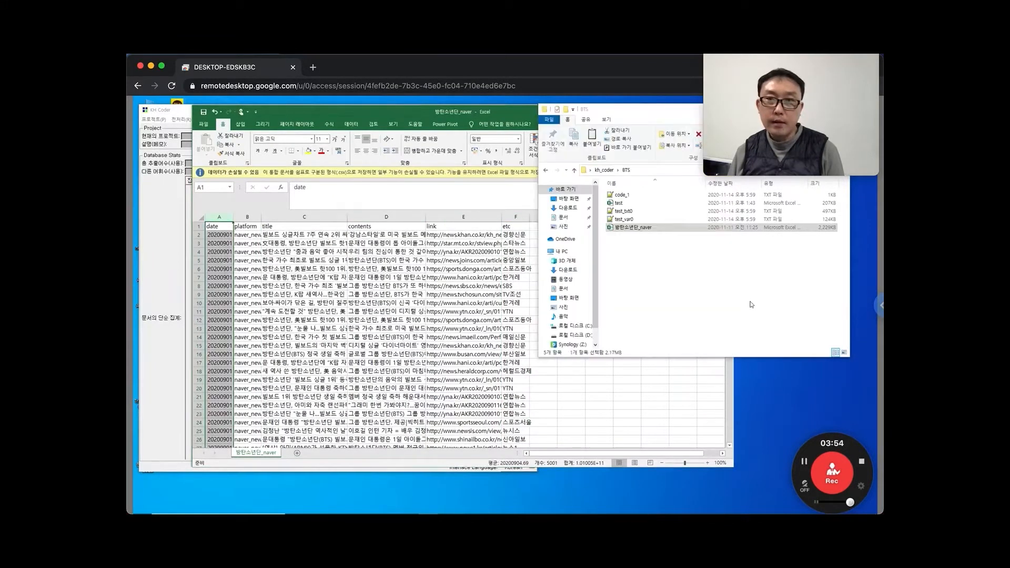
double_click(621, 203)
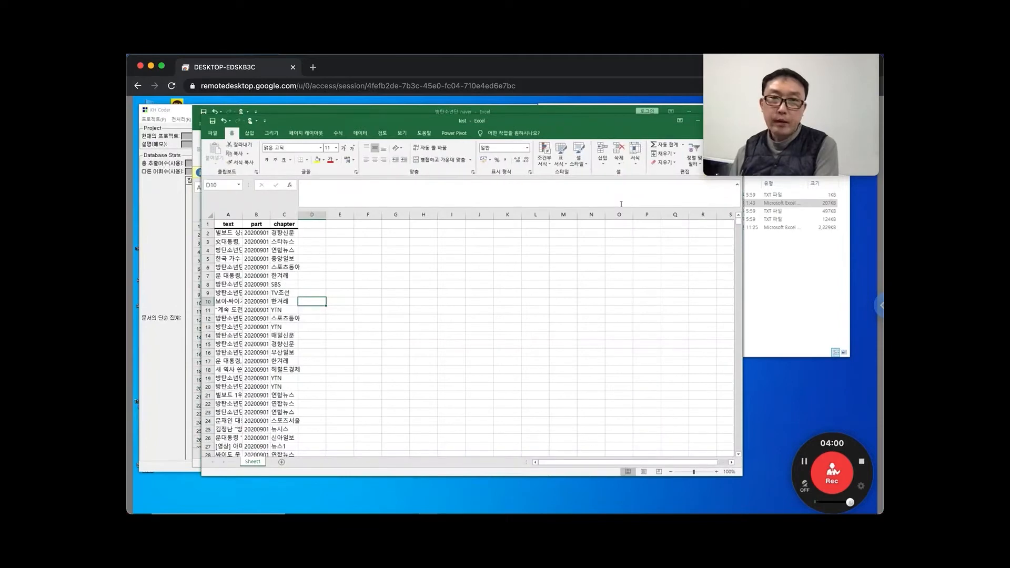
click(224, 226)
click(266, 225)
click(285, 224)
click(230, 224)
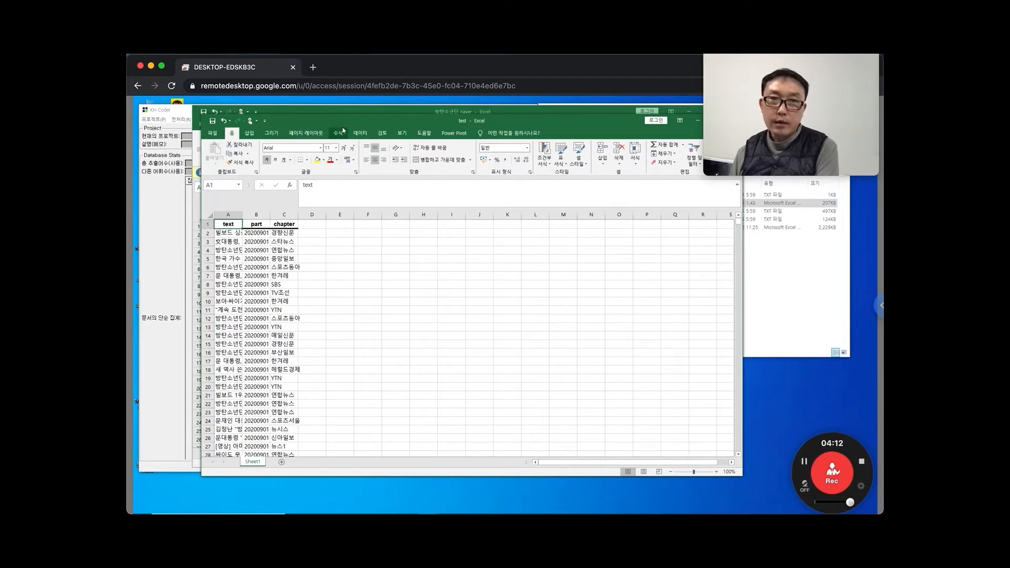
Step: Move the test workbook aside to compare its text, part and chapter headers with the source data, and close it
drag(344, 122, 424, 140)
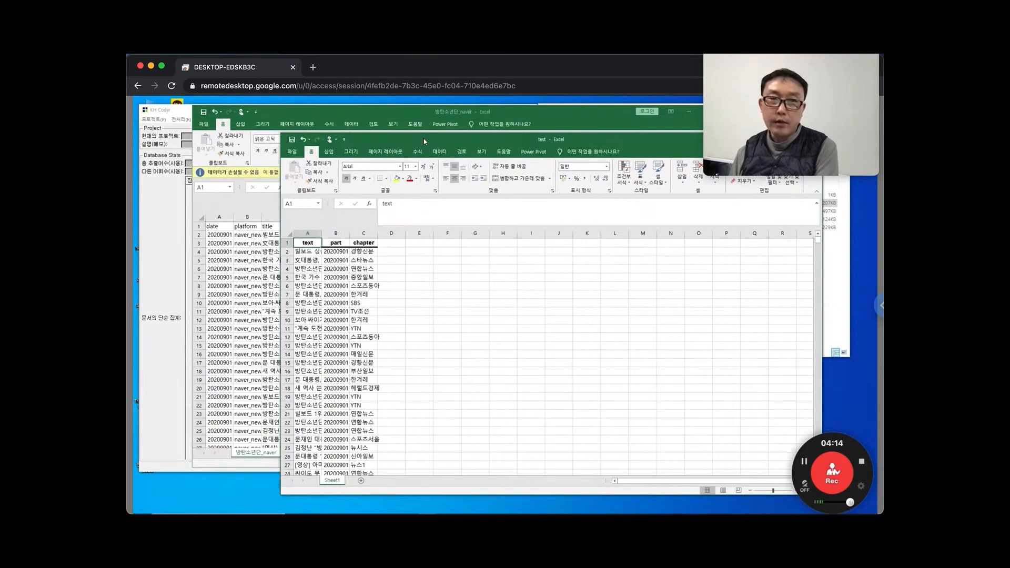
click(336, 244)
click(369, 242)
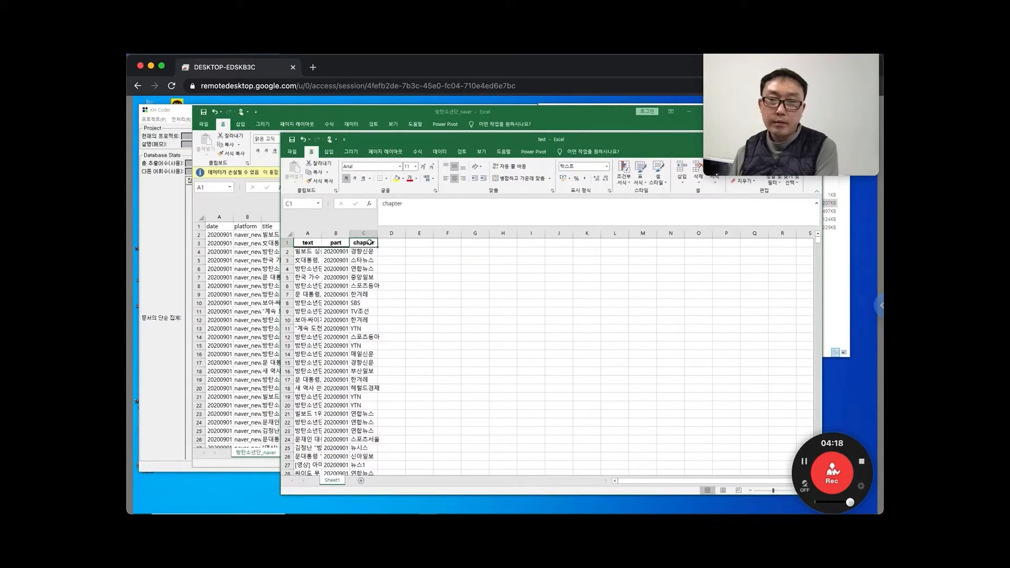
drag(304, 243, 363, 243)
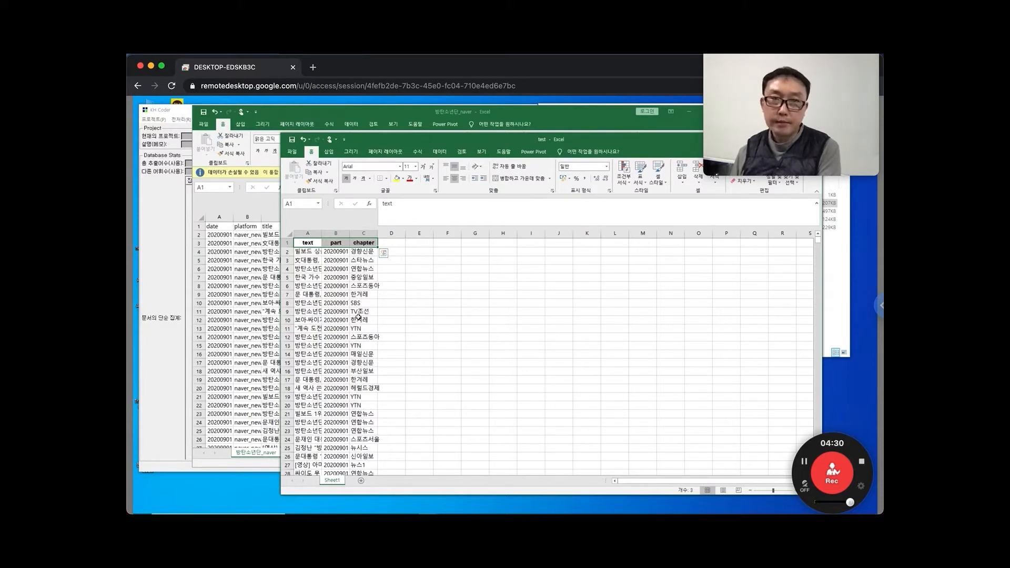
right_click(409, 145)
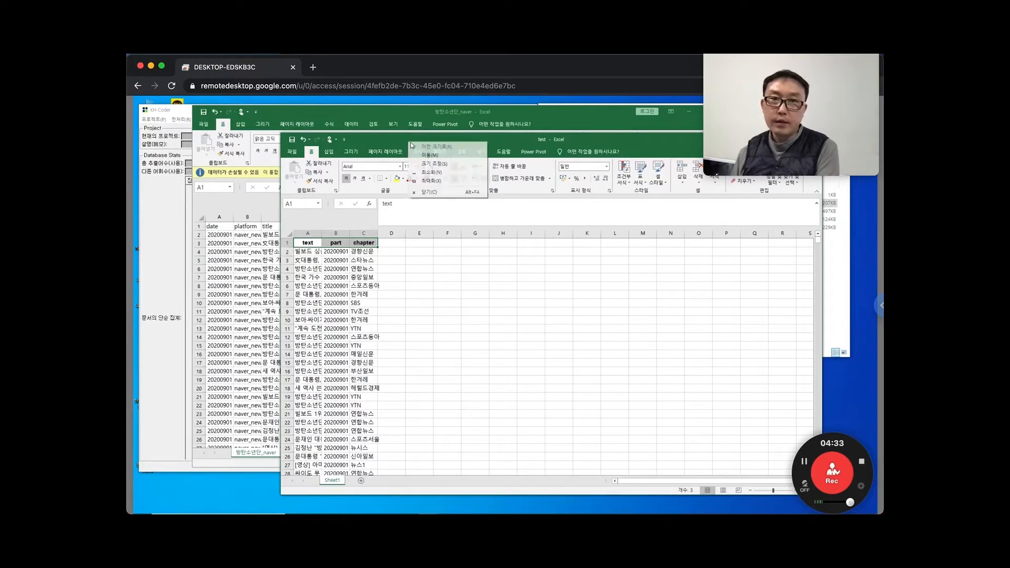
click(438, 194)
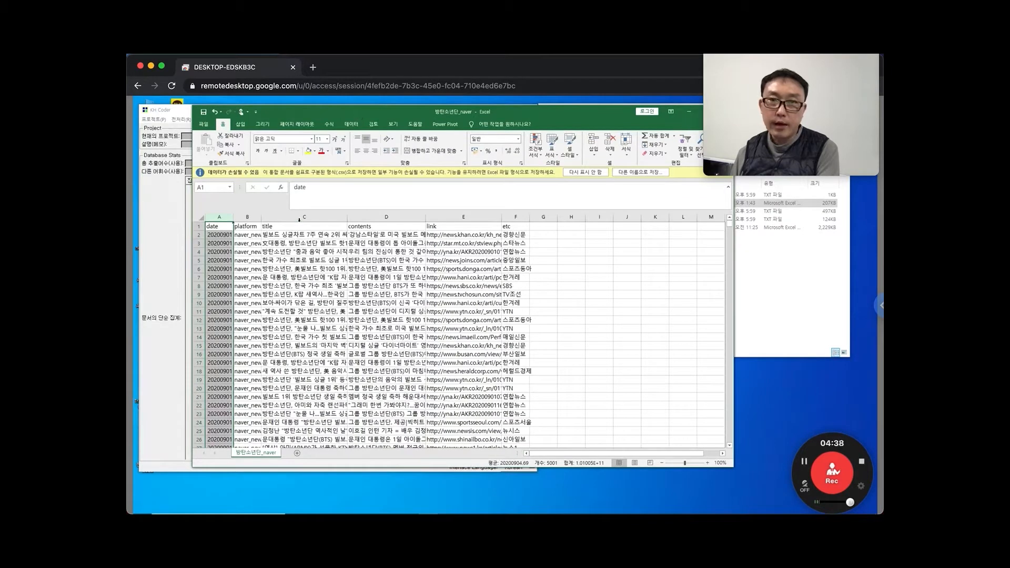
Step: Check the date header in the 방탄소년단_naver sheet and close the file without saving
click(214, 226)
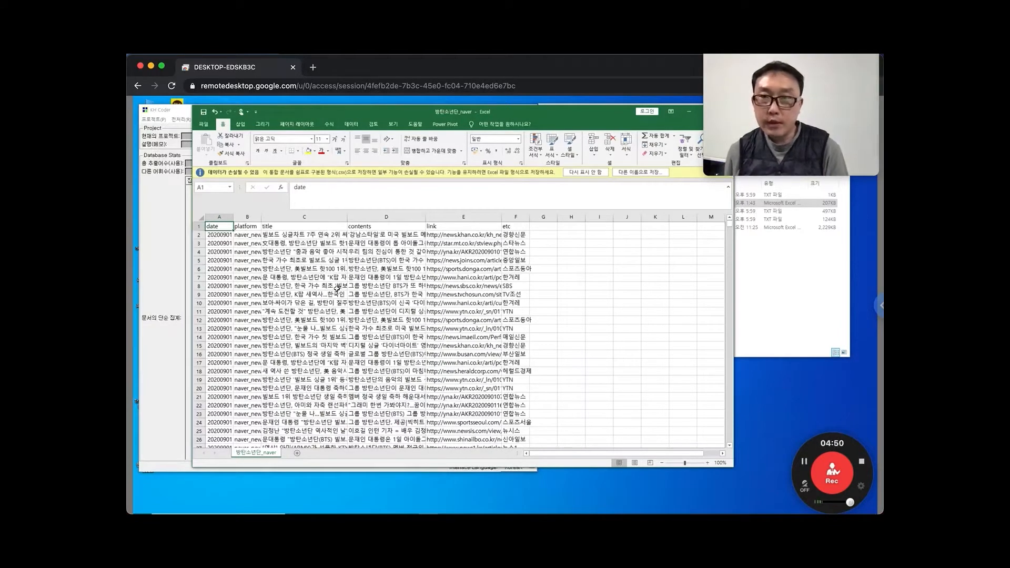
right_click(403, 115)
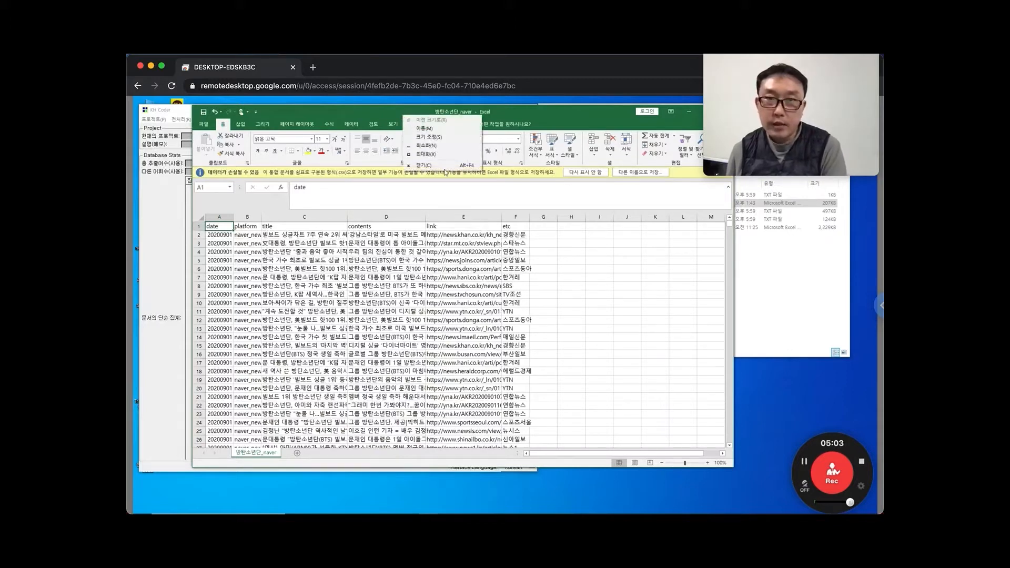
click(440, 166)
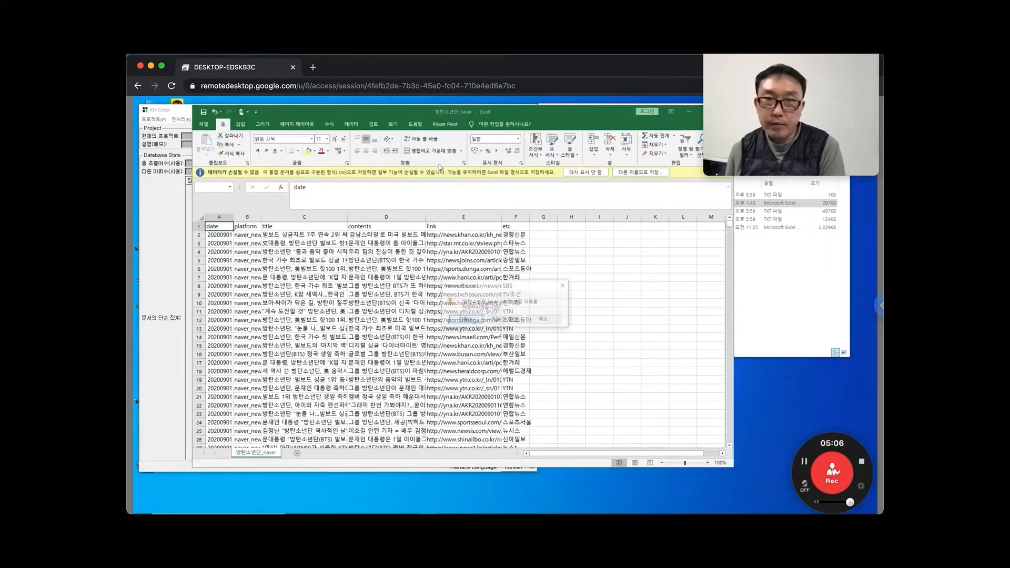
click(505, 320)
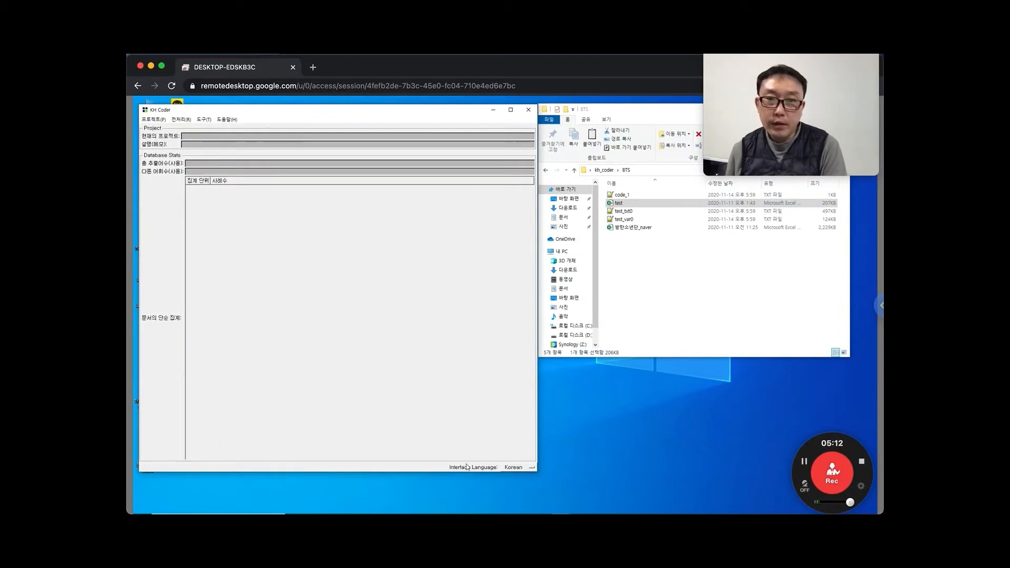
Step: Check the interface languages available in KH Coder and leave Korean selected
click(531, 472)
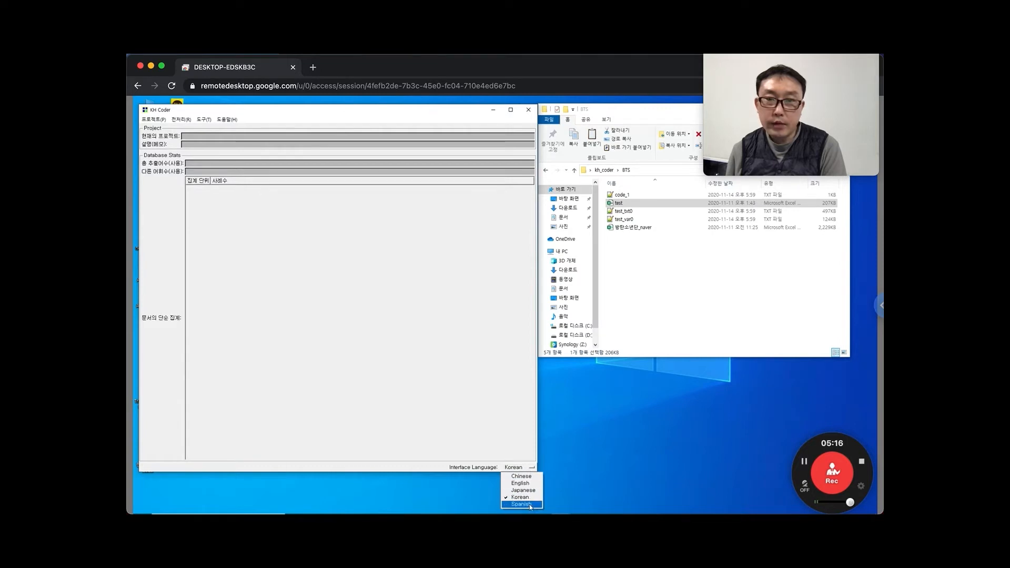
click(442, 338)
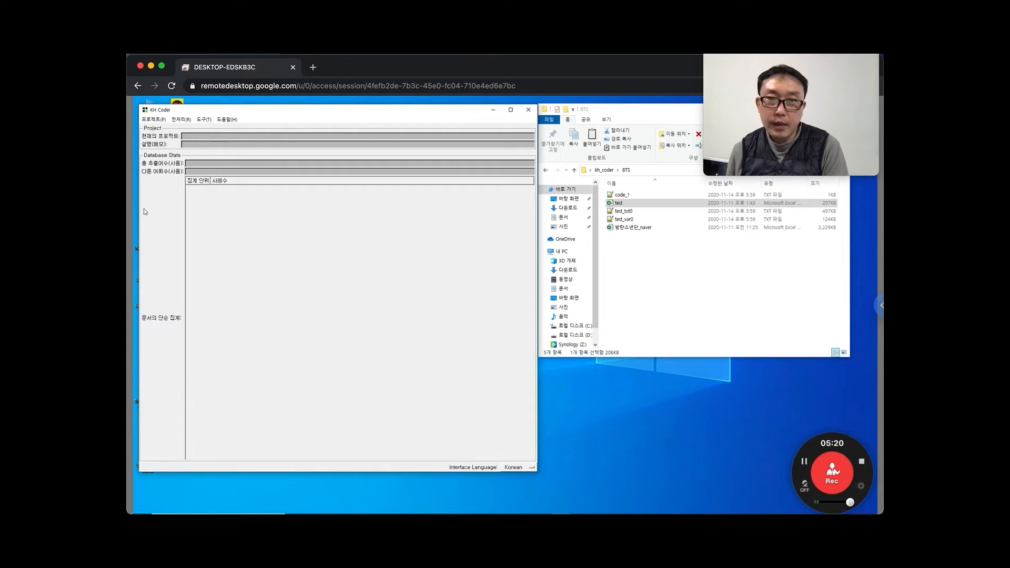
Step: Start a new KH Coder project and choose the test Excel file in the BTS folder as the analysis target
click(154, 119)
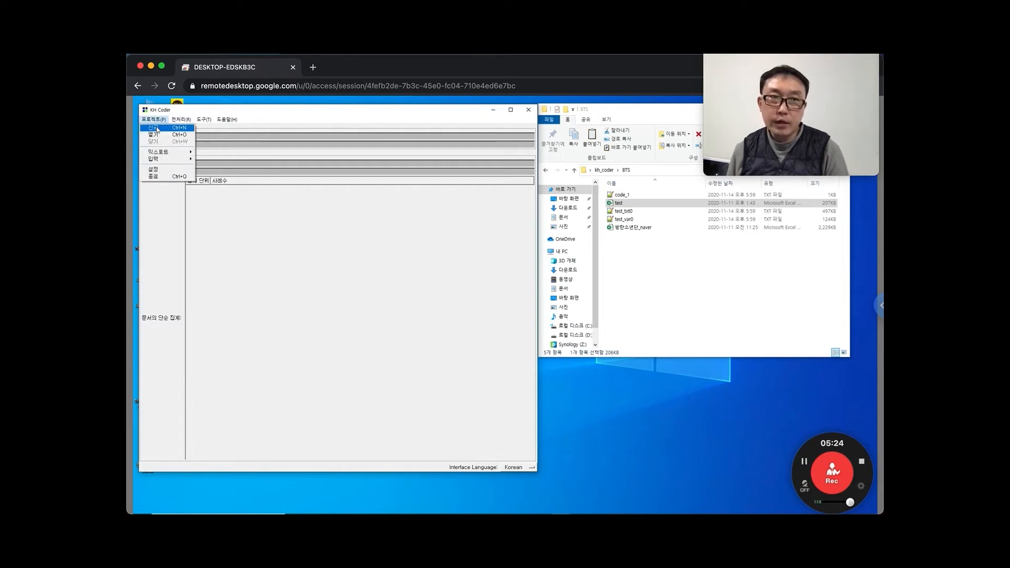
click(157, 129)
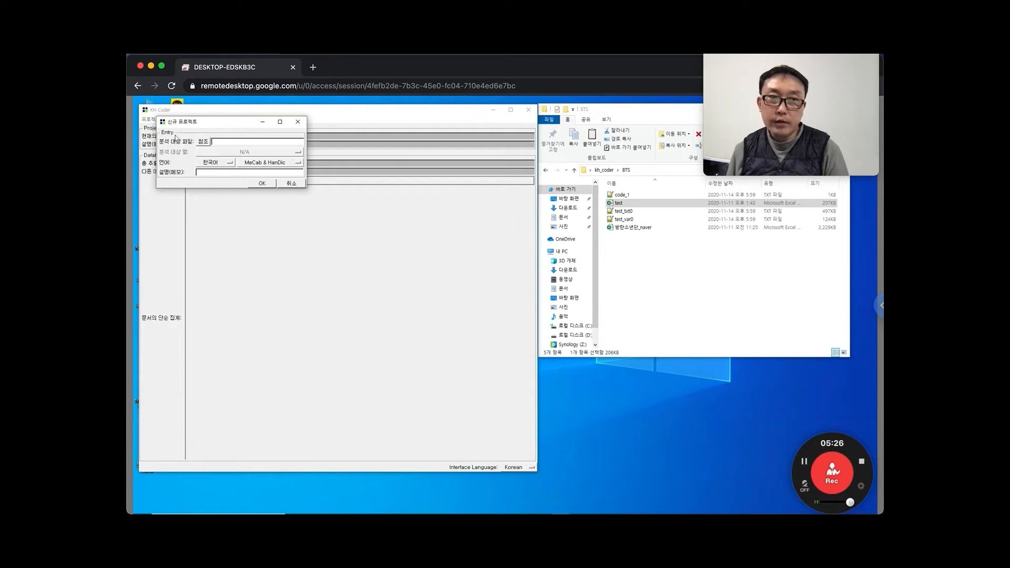
click(206, 143)
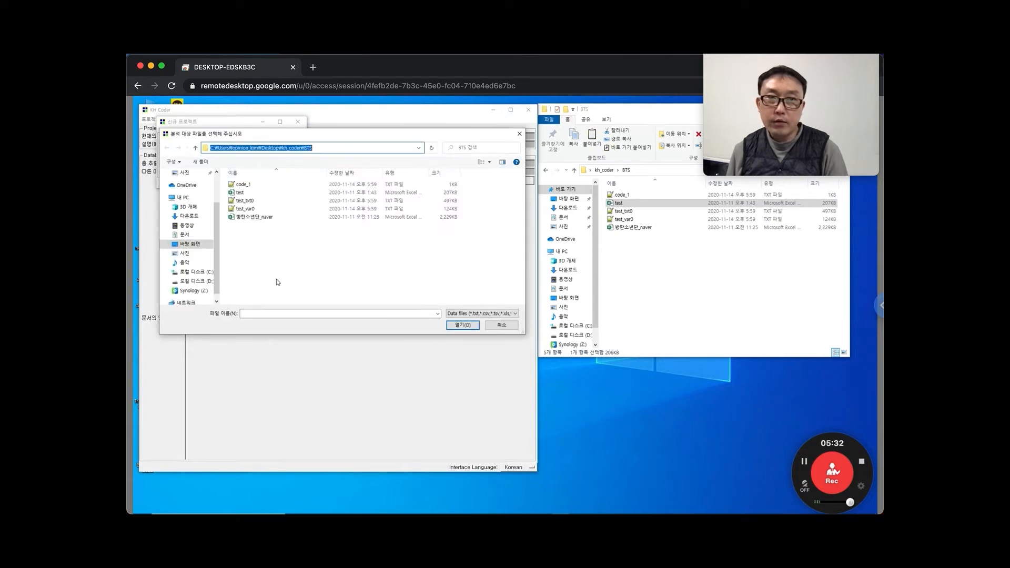
double_click(239, 194)
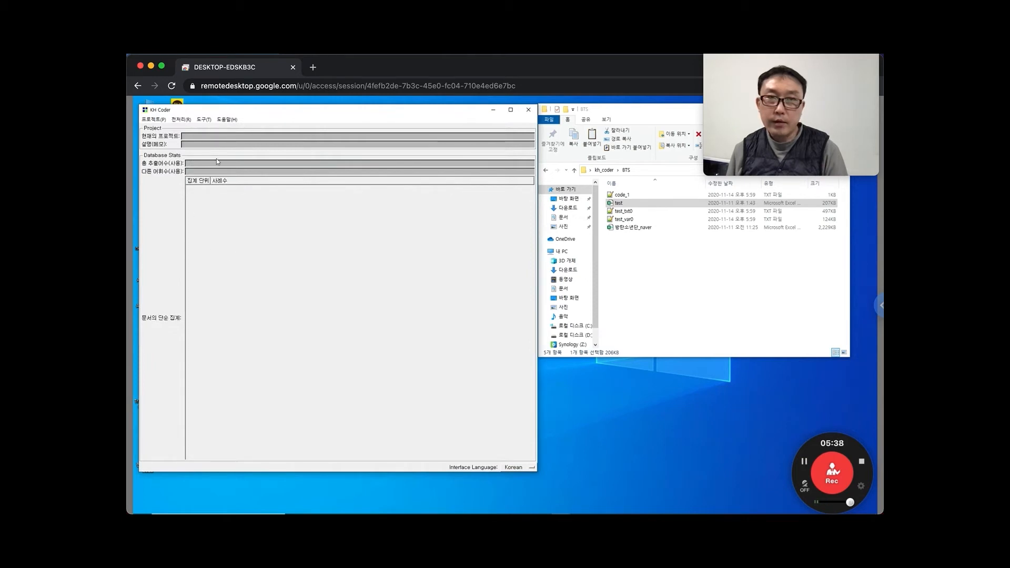
click(157, 120)
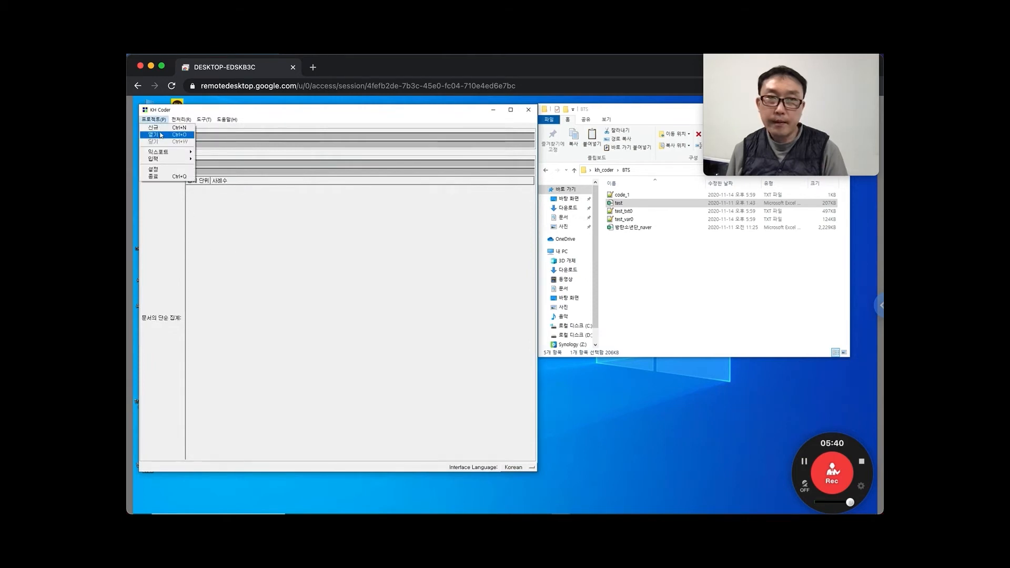
click(155, 127)
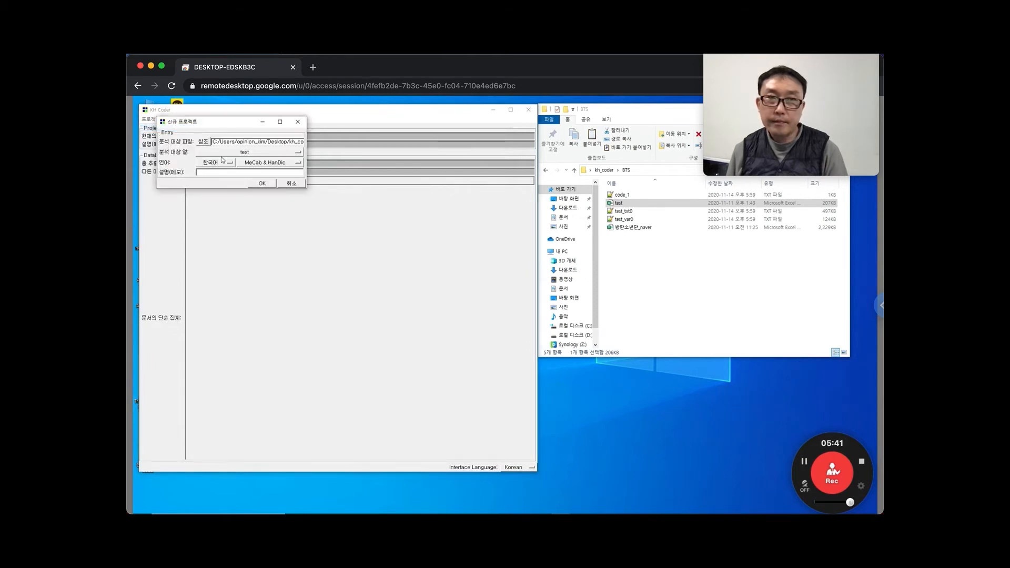
Step: Choose text as the column to analyze, keep 한국어 with MeCab & HanDic, and create the project
click(251, 153)
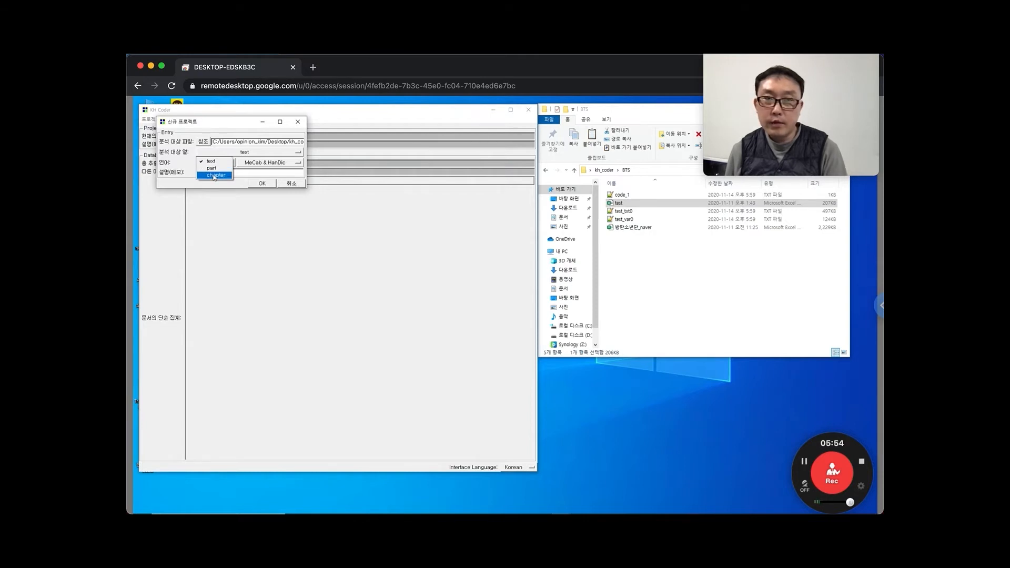
click(213, 164)
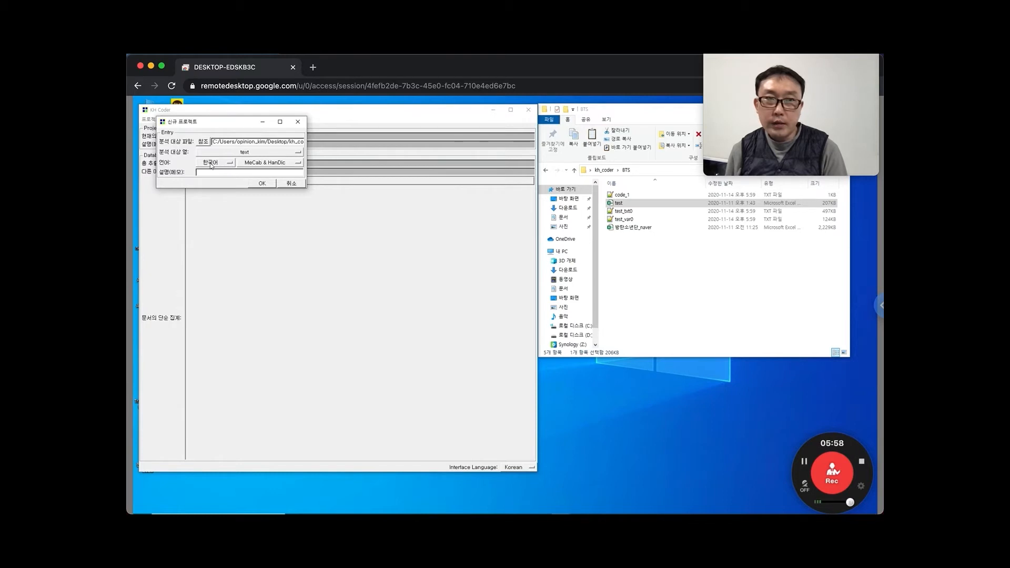
click(268, 184)
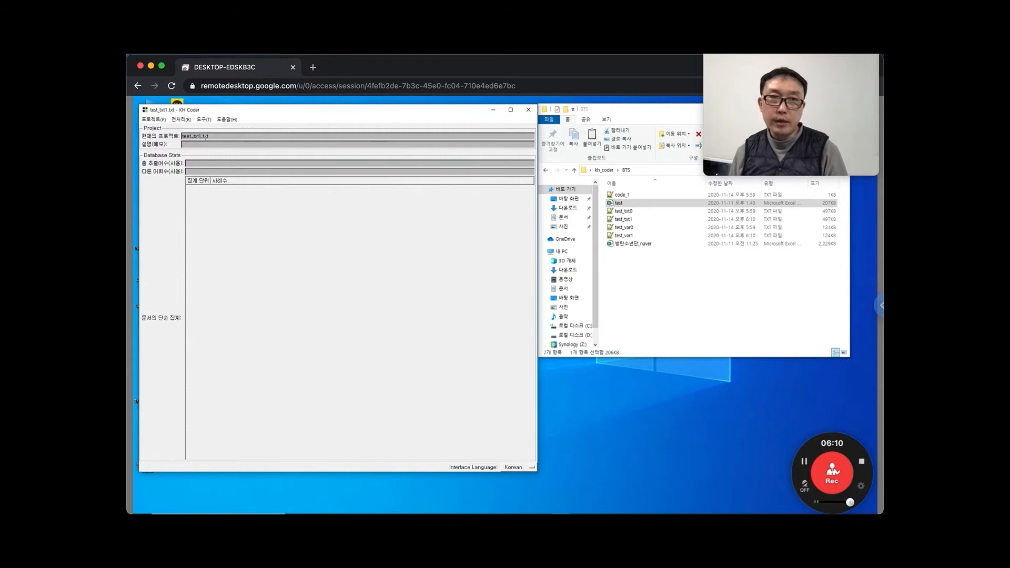
Step: Examine the test_txt1 and test_txt0 files in the BTS folder, widening the file name column
click(621, 220)
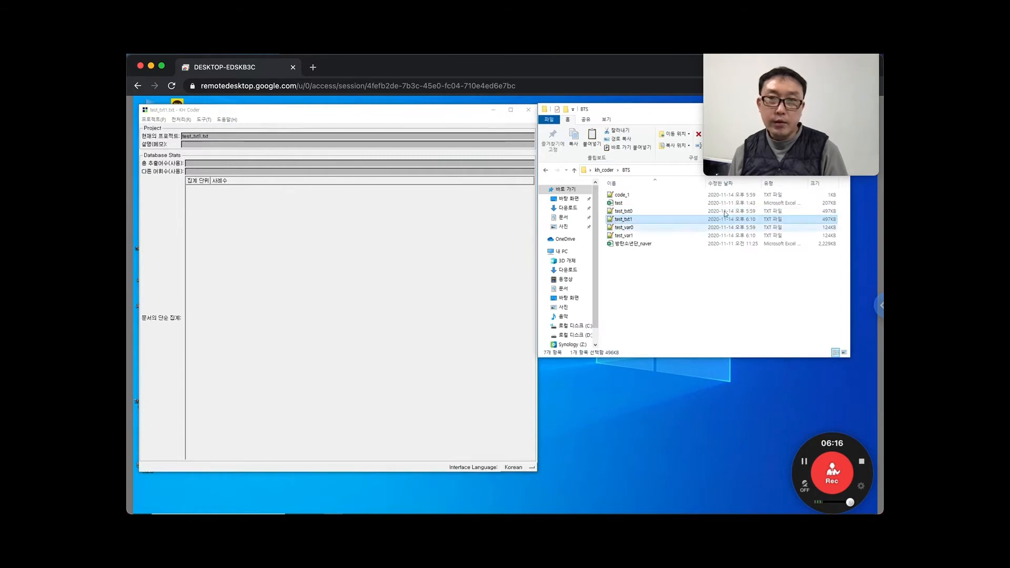
drag(706, 186, 842, 201)
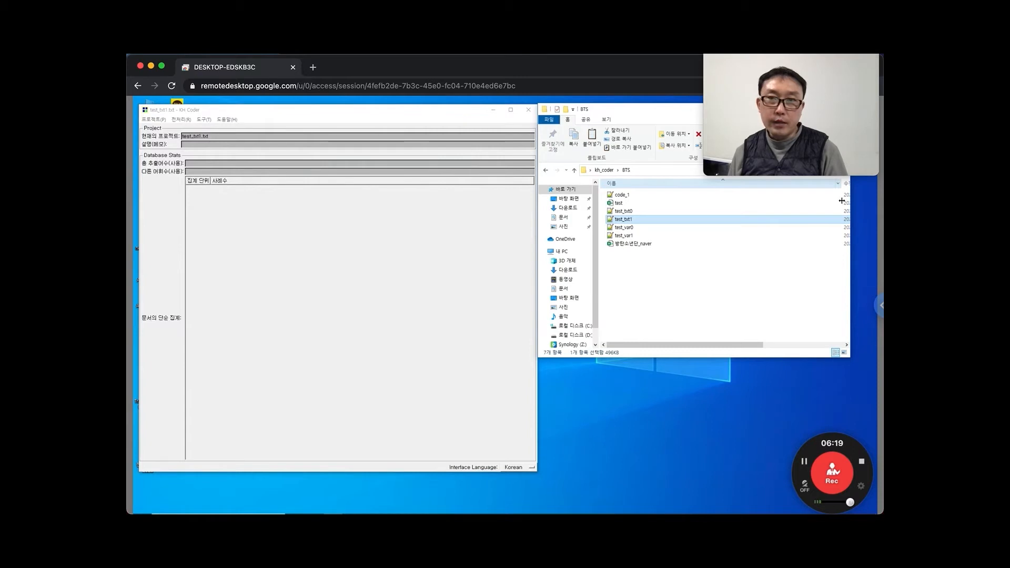
click(623, 213)
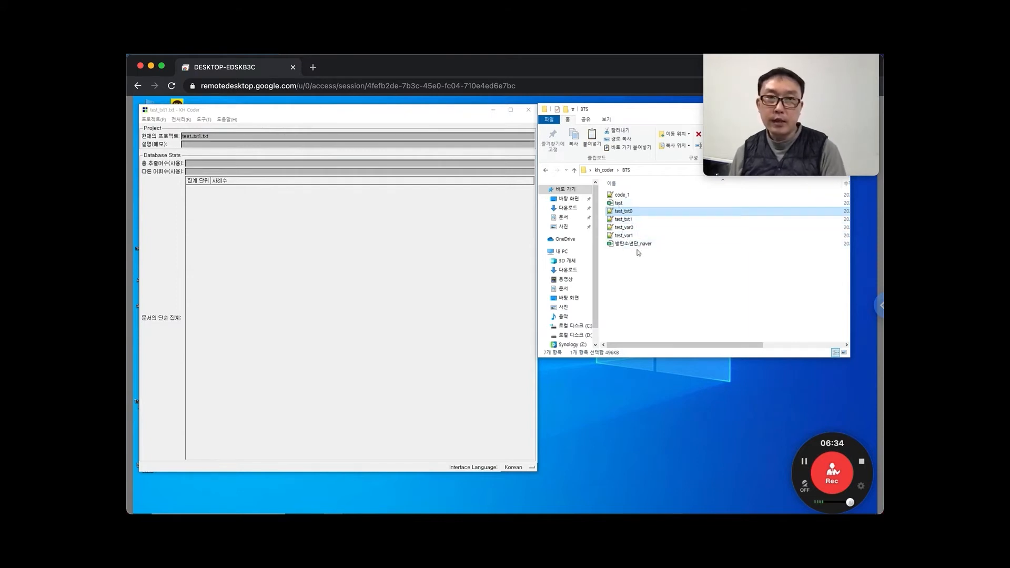
Step: Run the preprocessing on the test_txt1.txt project and accept the prompts before and after processing
click(174, 120)
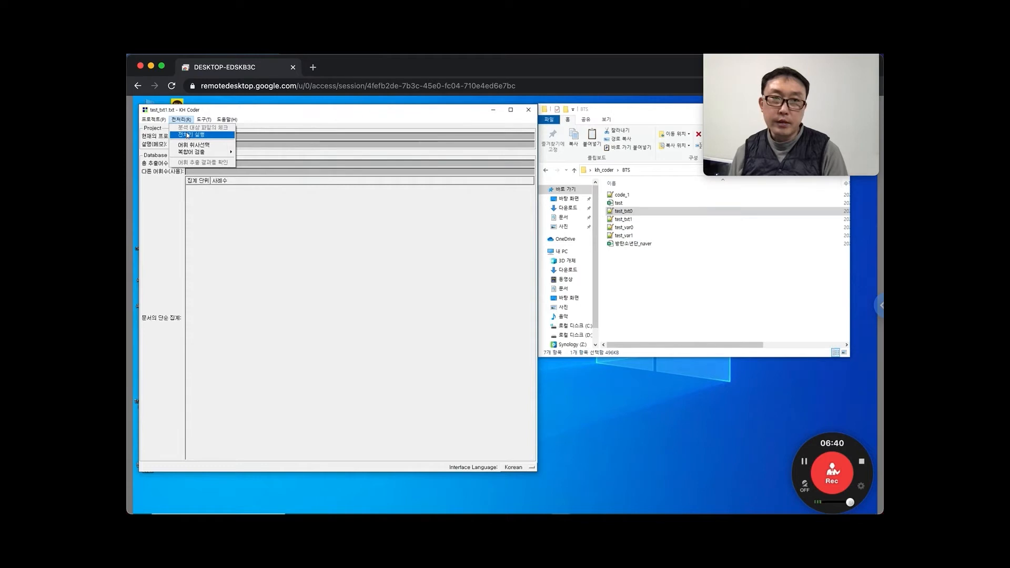
click(190, 136)
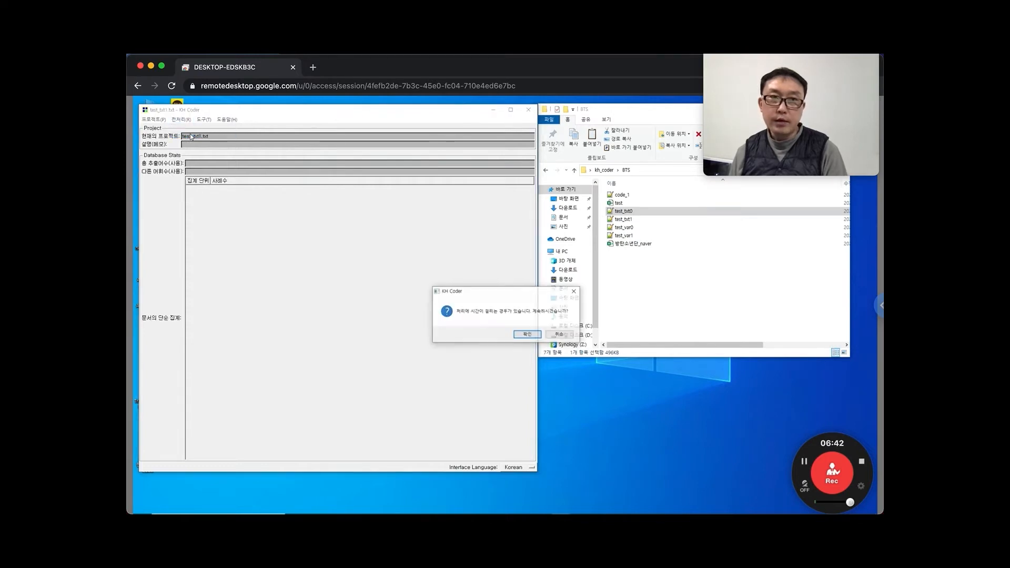
click(528, 335)
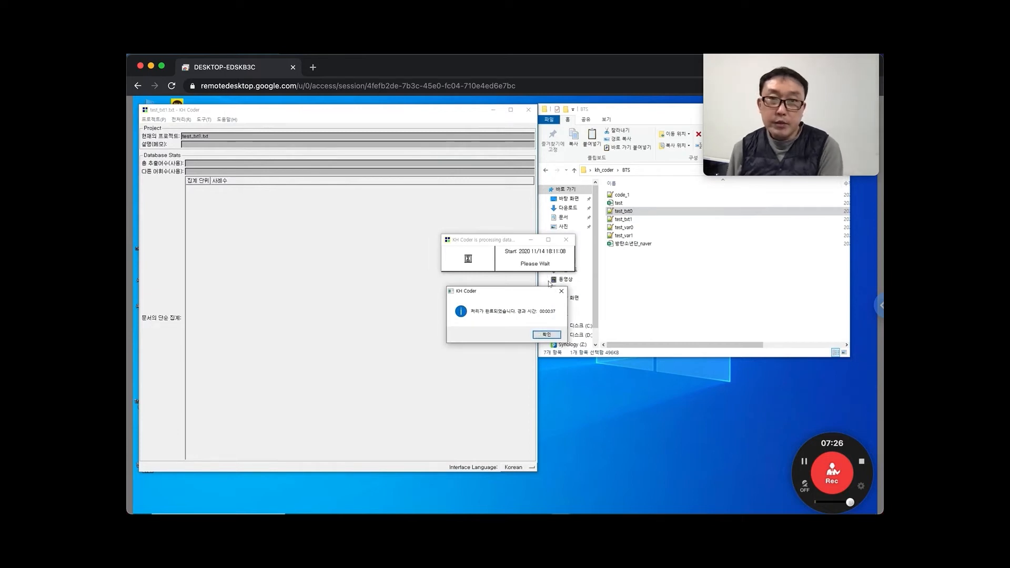
click(549, 336)
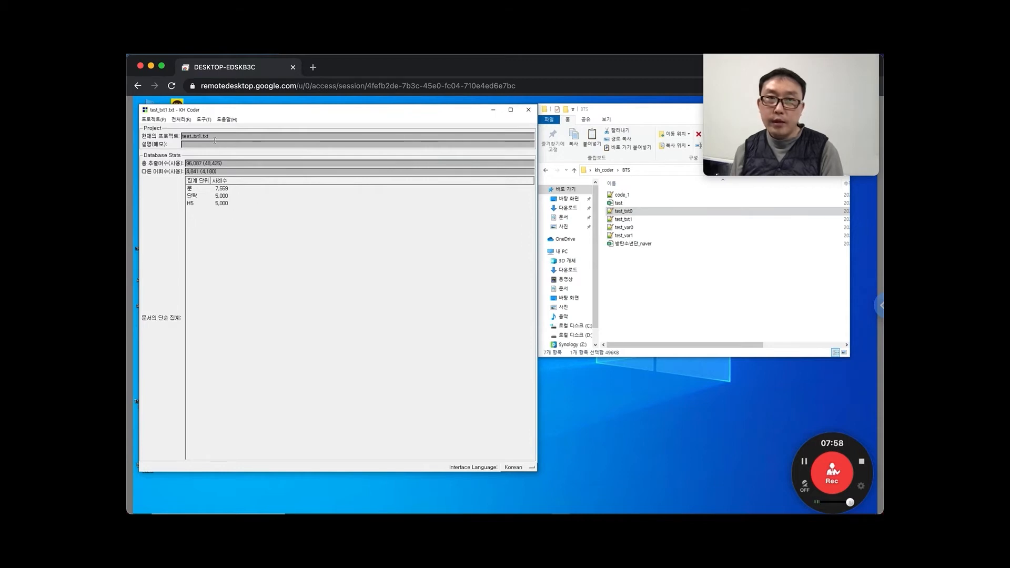
Step: Display the list of extracted words (추출어 리스트) and place its window near the middle of the desktop
click(209, 121)
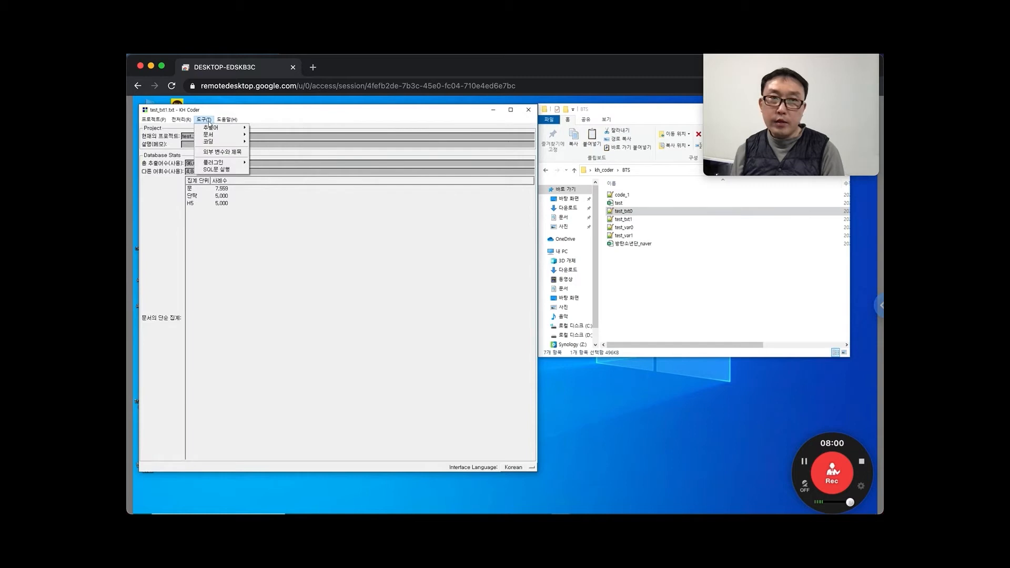
mouse_move(213, 130)
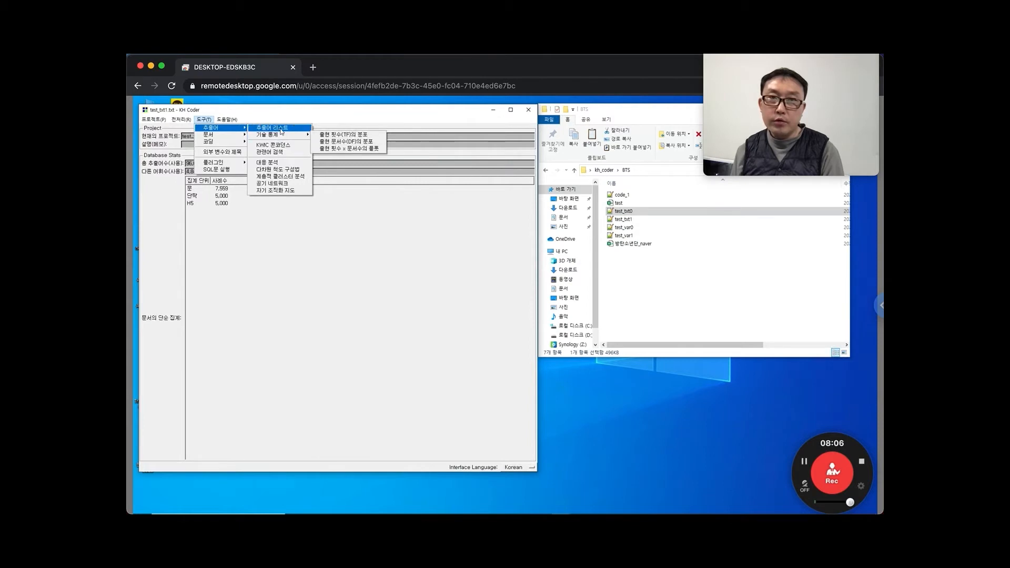
click(281, 129)
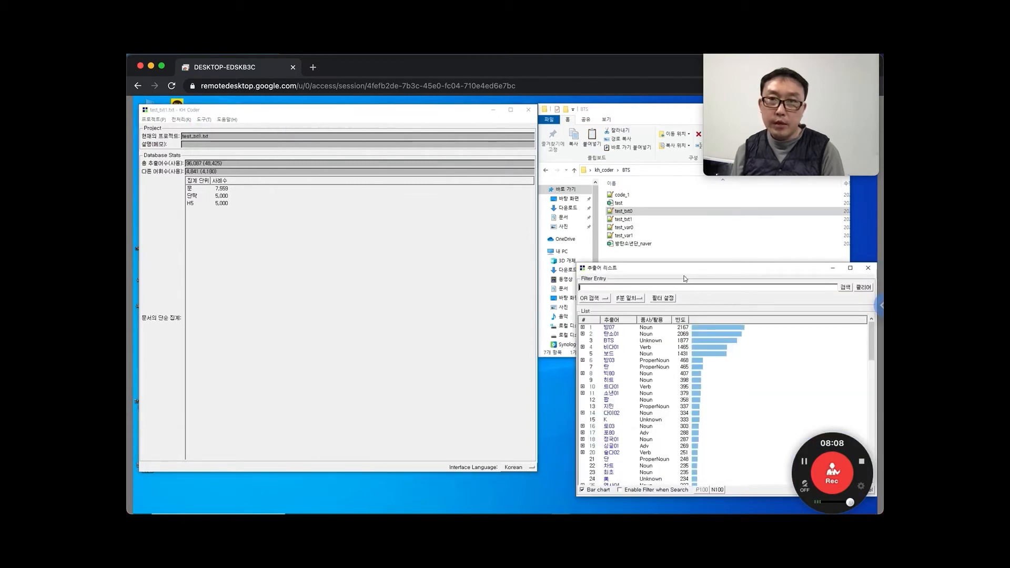
drag(683, 270, 530, 162)
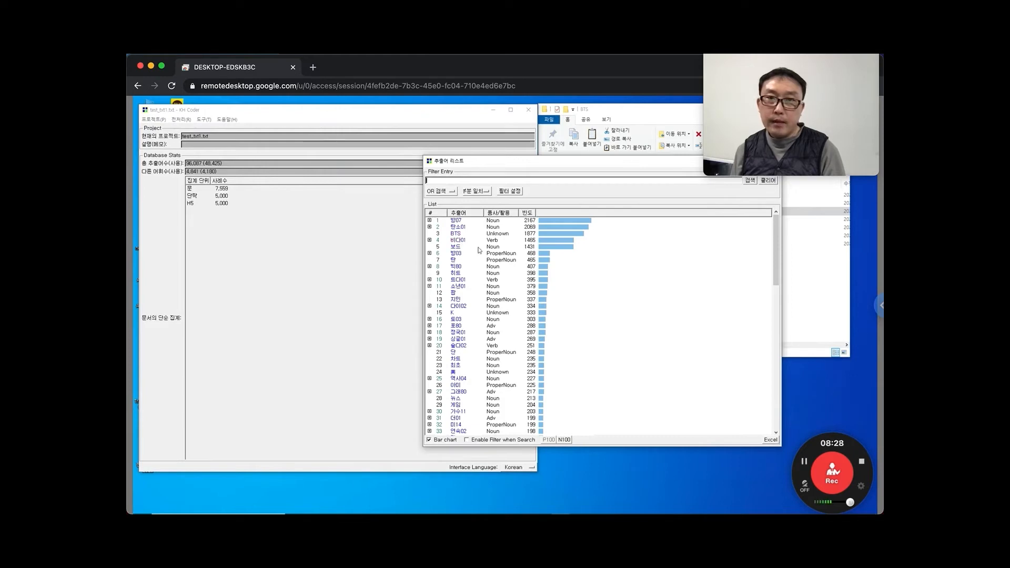
Step: Examine the KWIC concordance of the verb 비다01 and expand its inflected forms in the extracted word list
double_click(457, 241)
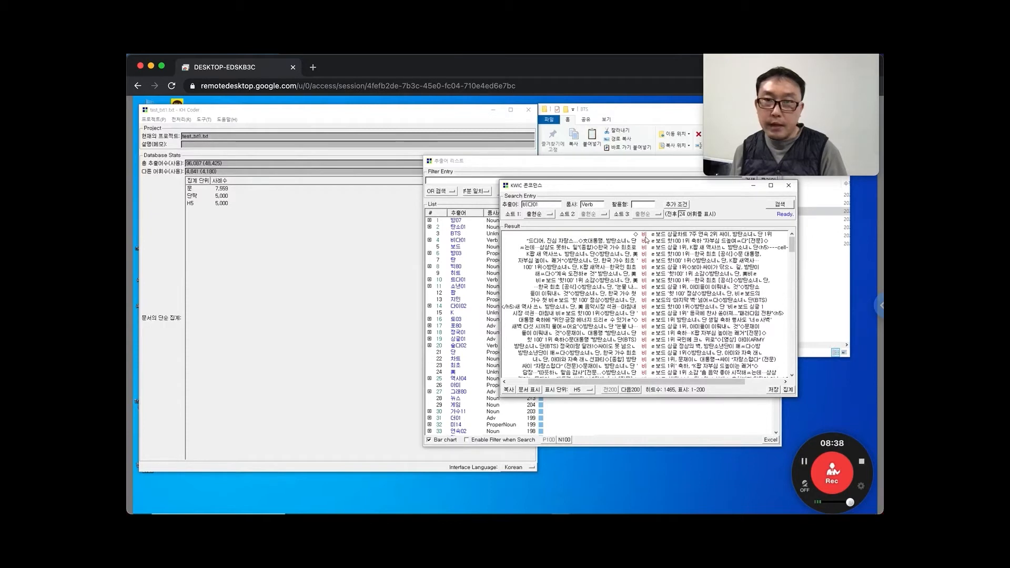
click(430, 240)
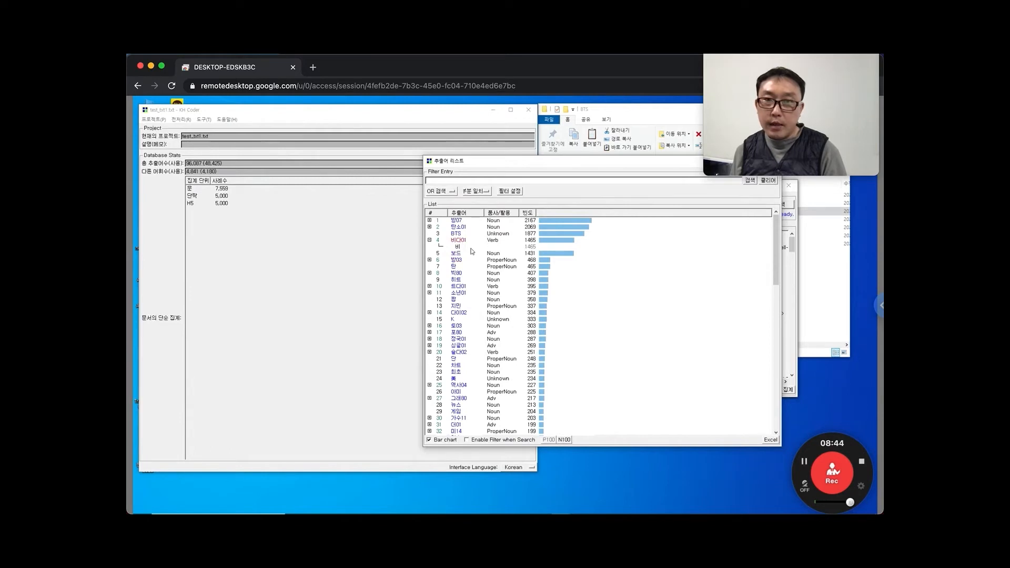
drag(510, 163, 468, 175)
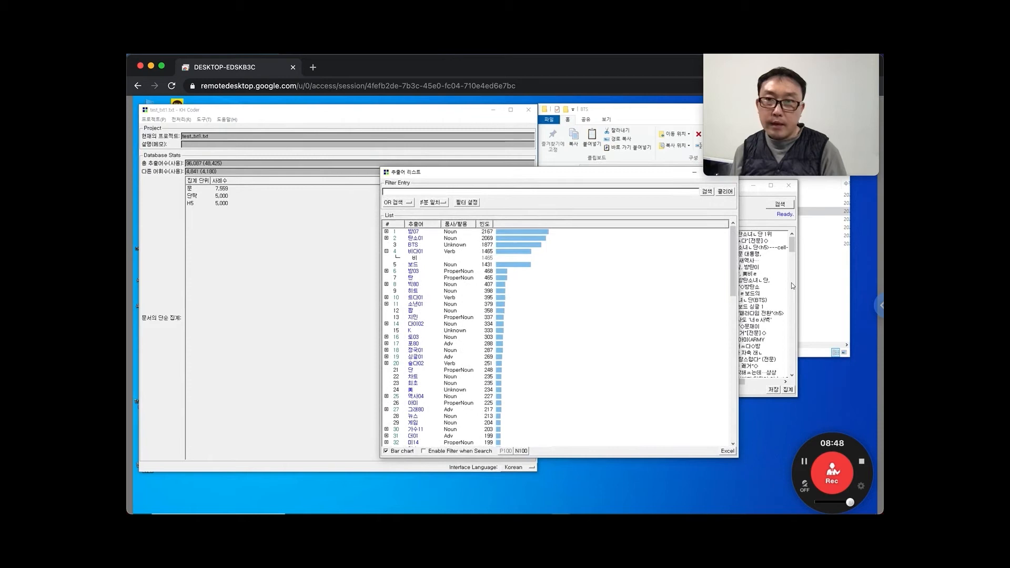
click(769, 270)
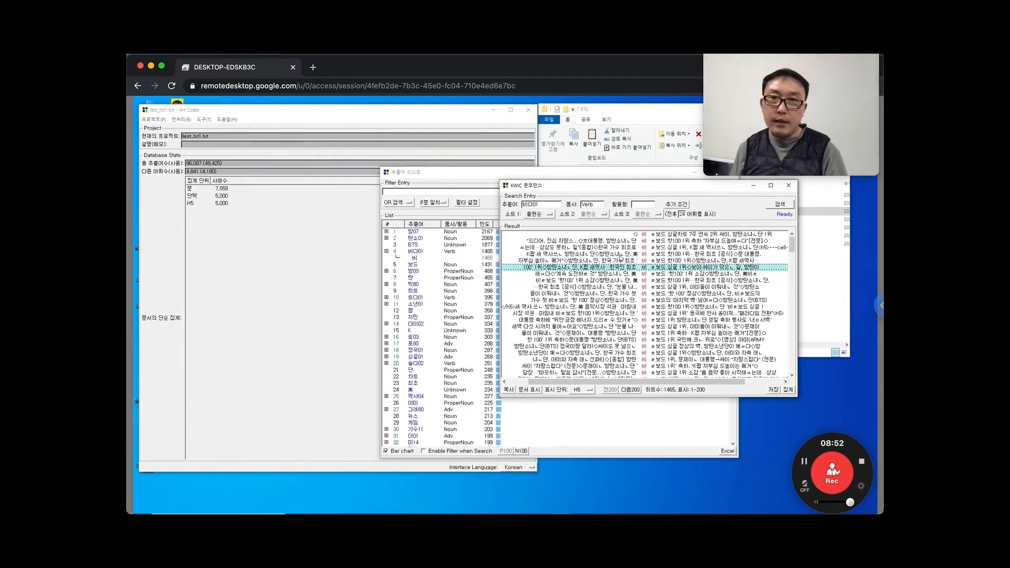
double_click(529, 204)
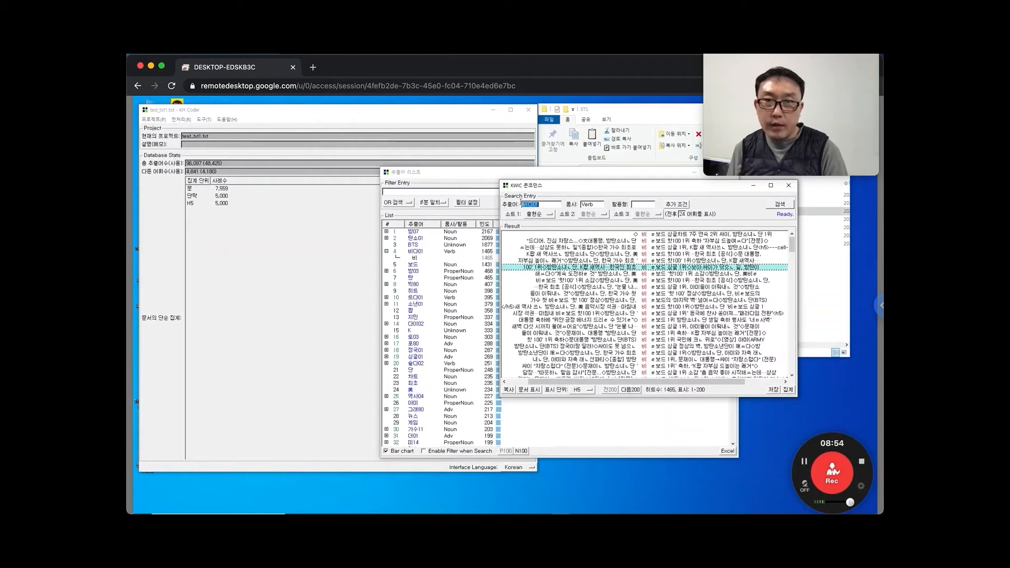
click(533, 205)
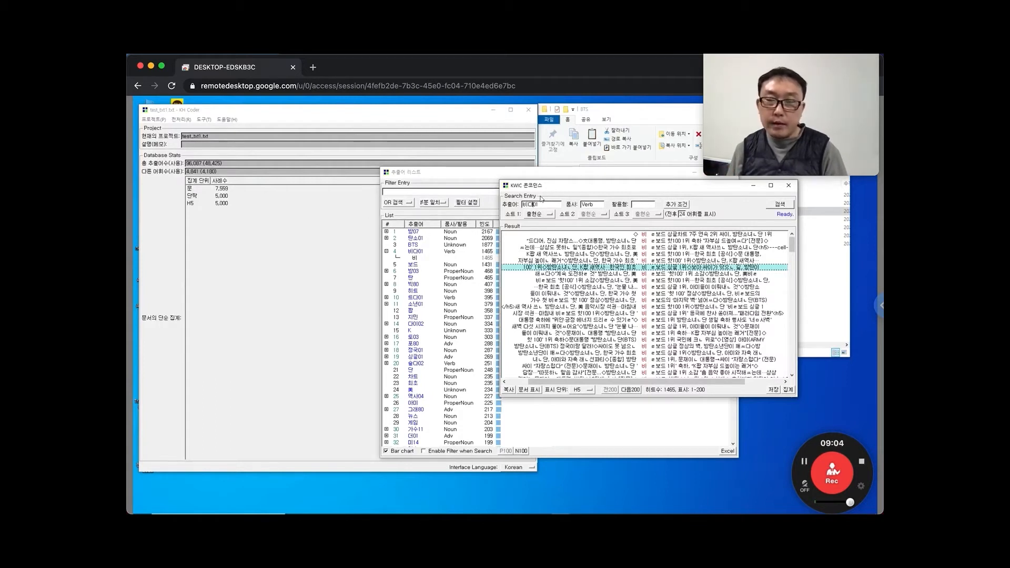
Step: Read the first definition of 비다 in the Naver dictionary and close the browser window
click(801, 463)
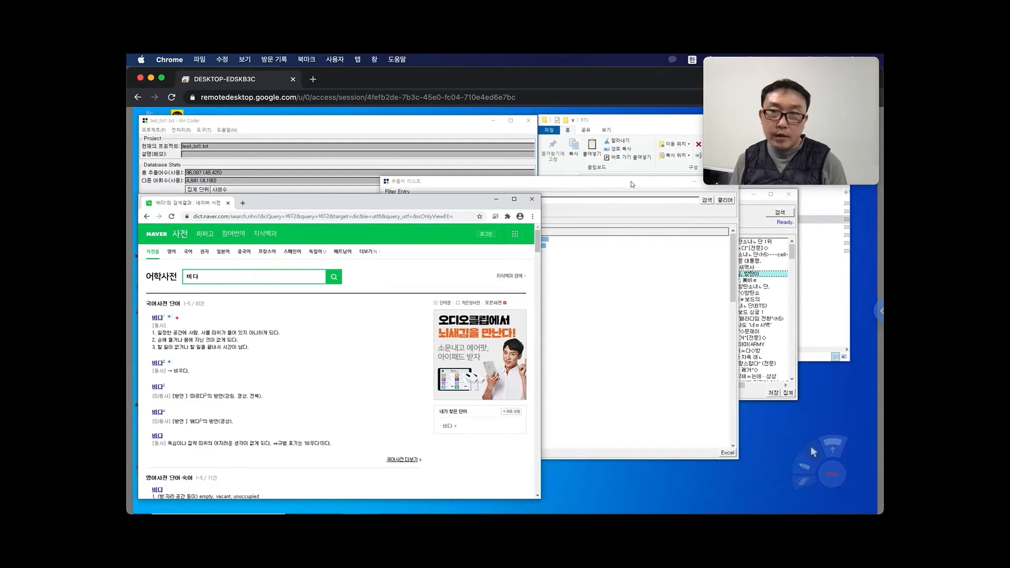
click(636, 181)
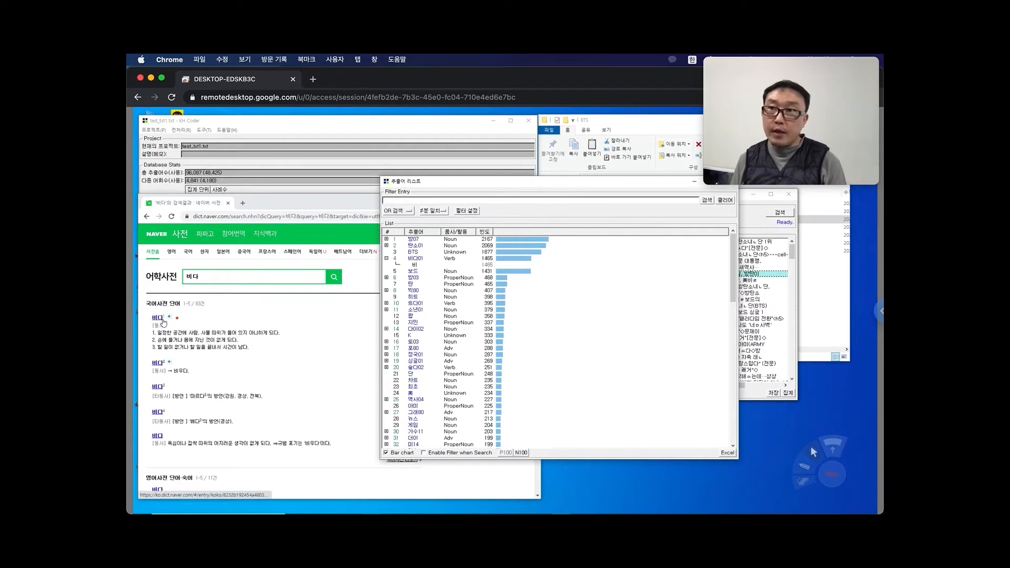
drag(159, 334, 283, 339)
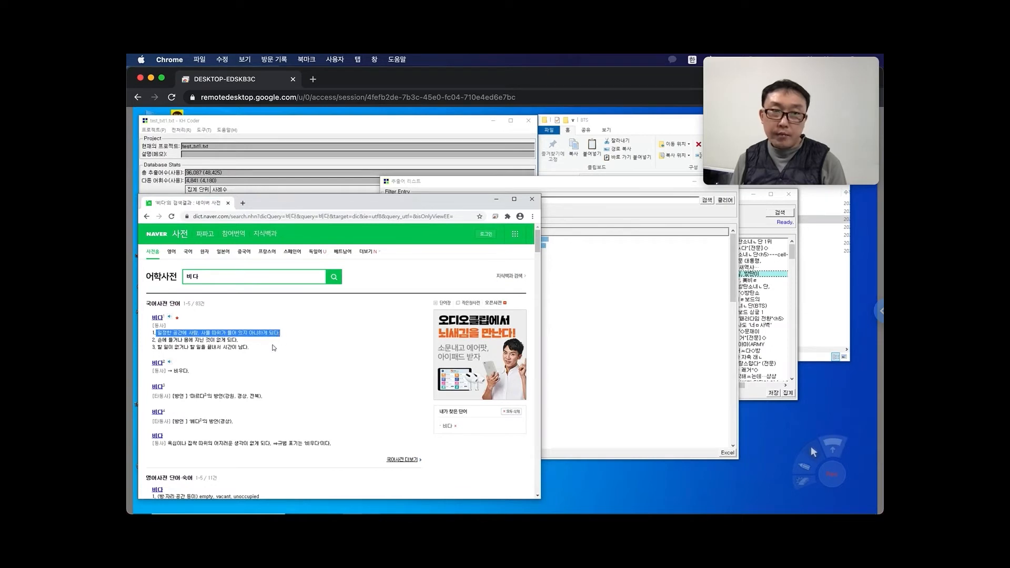
click(313, 352)
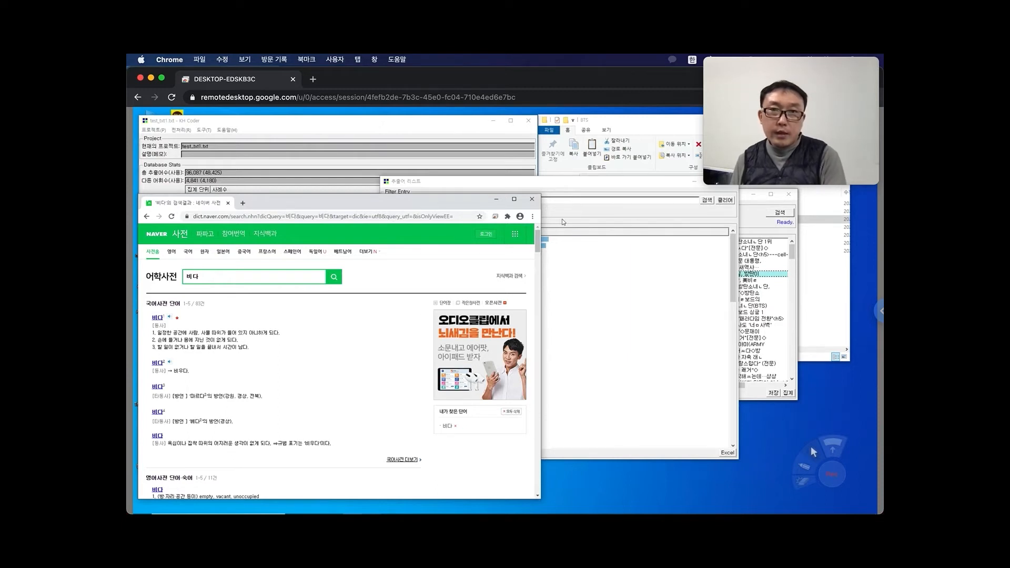
click(535, 201)
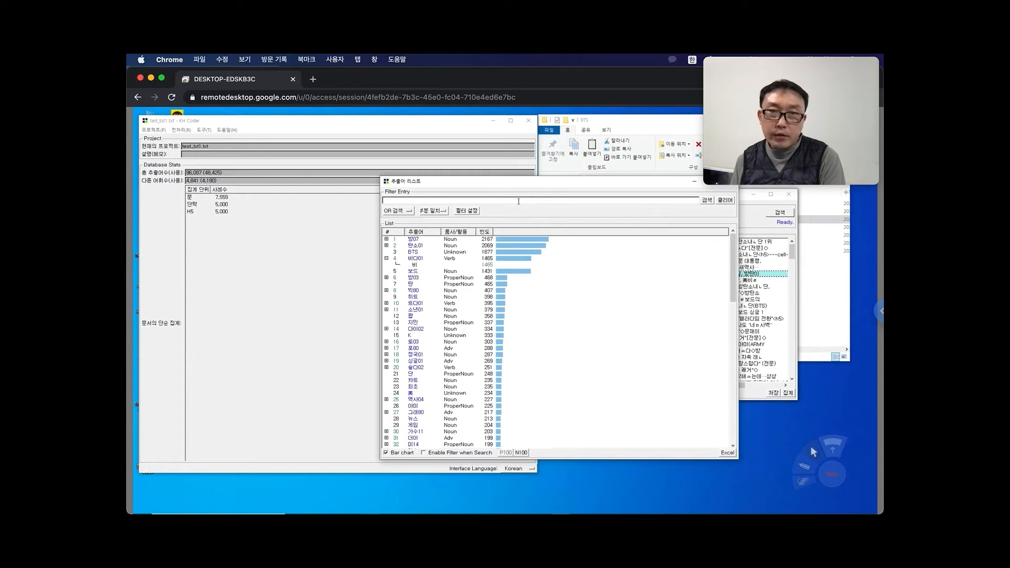
Step: Place the extracted word list beside the main window and open the settings for selecting words for analysis (어휘 취사선택)
drag(520, 185, 669, 201)
click(509, 194)
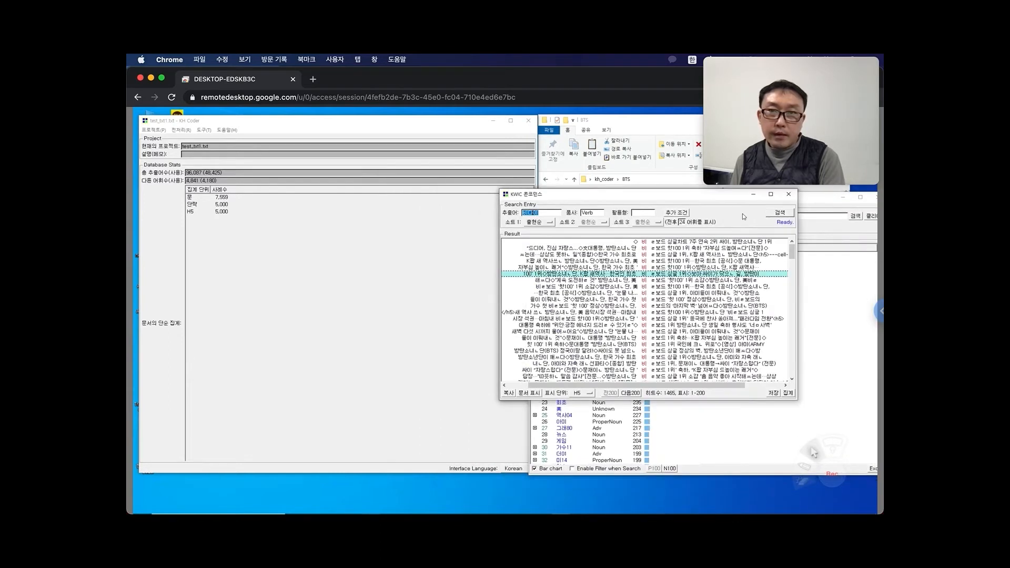
click(796, 198)
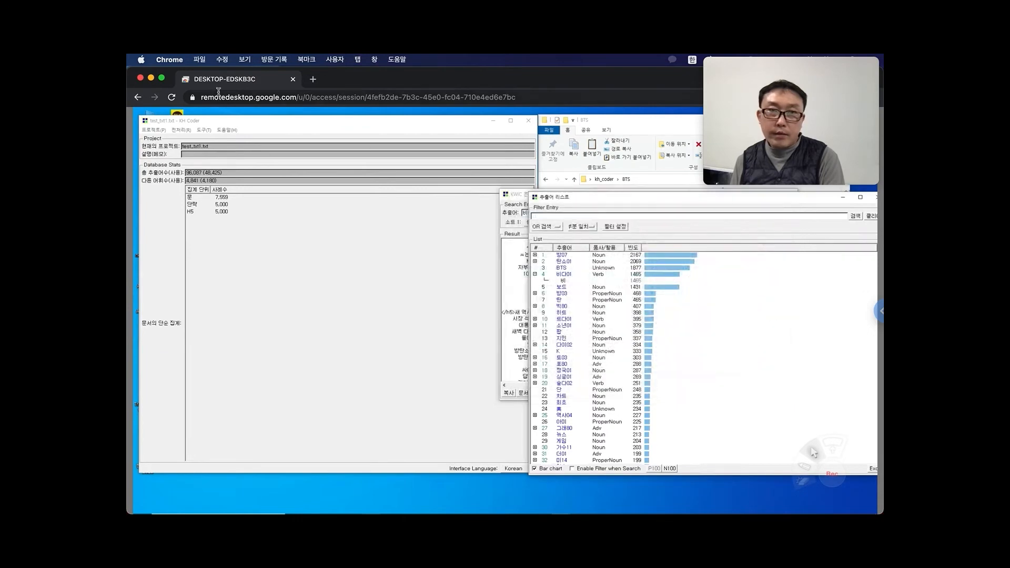
click(179, 130)
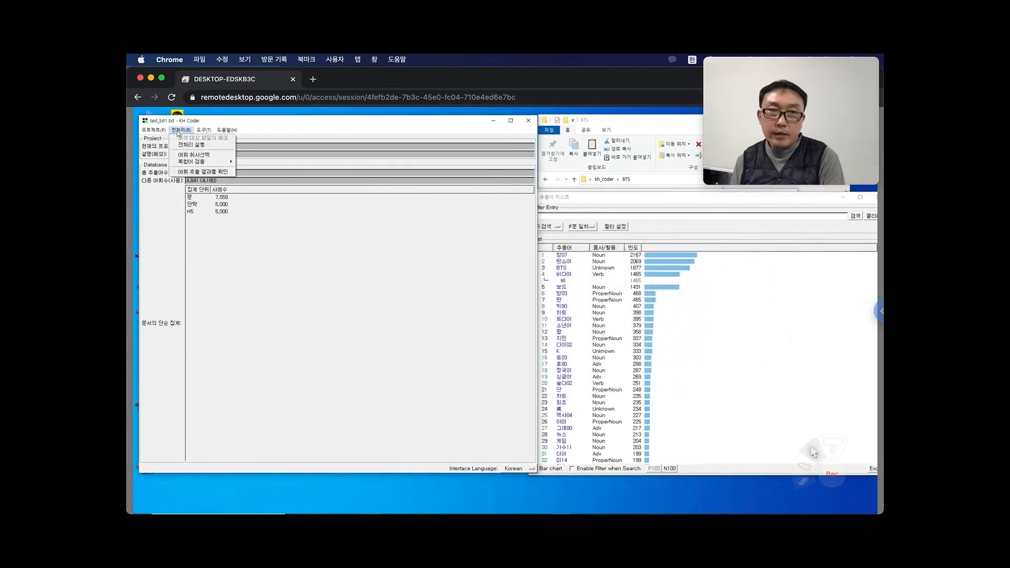
click(194, 155)
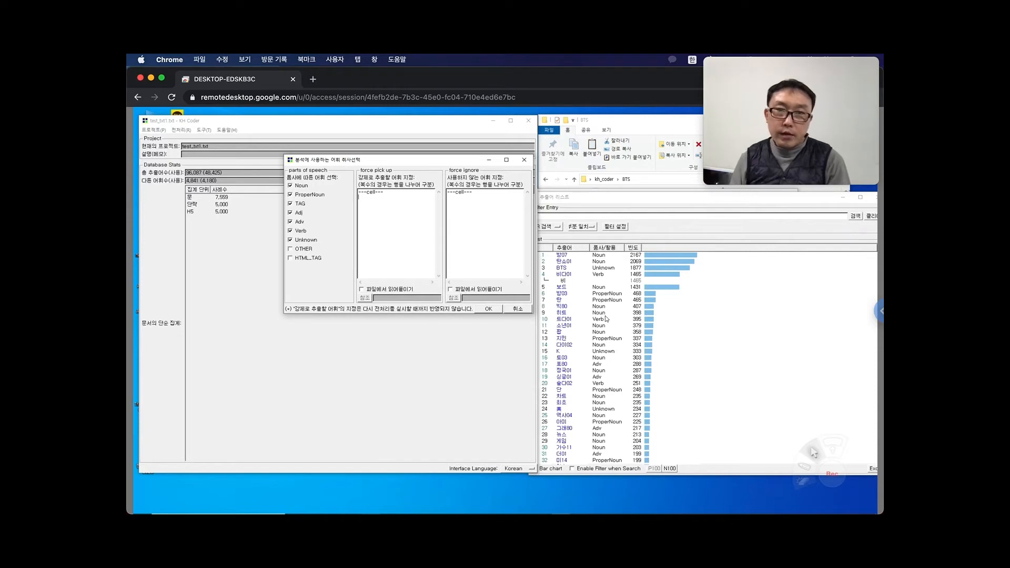
mouse_move(729, 513)
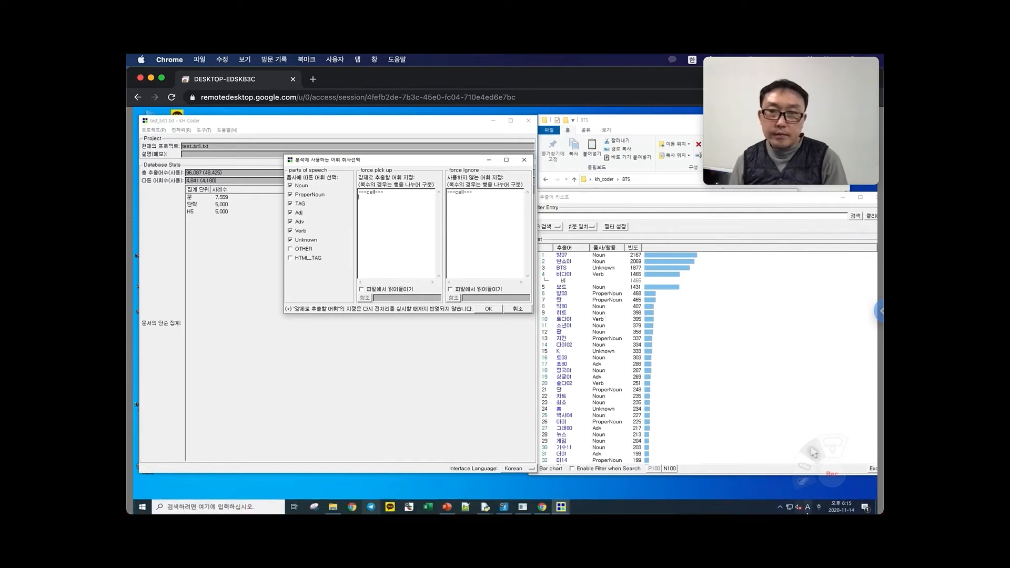
click(831, 478)
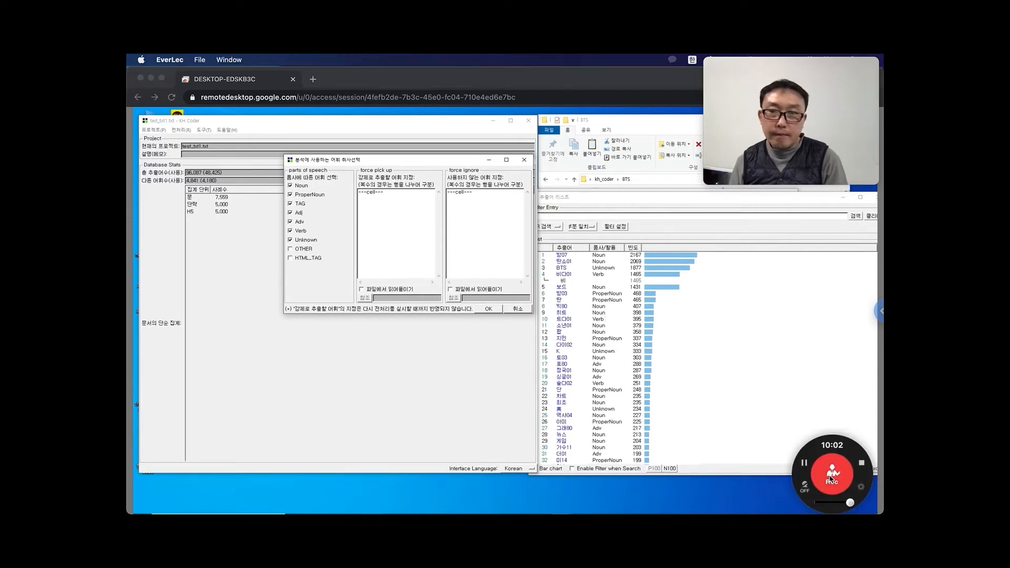
Step: Enter 방탄소년단, 빌보드, 빅히트, 싱글차트 and 그래미 as force pick up words, one per line
click(390, 209)
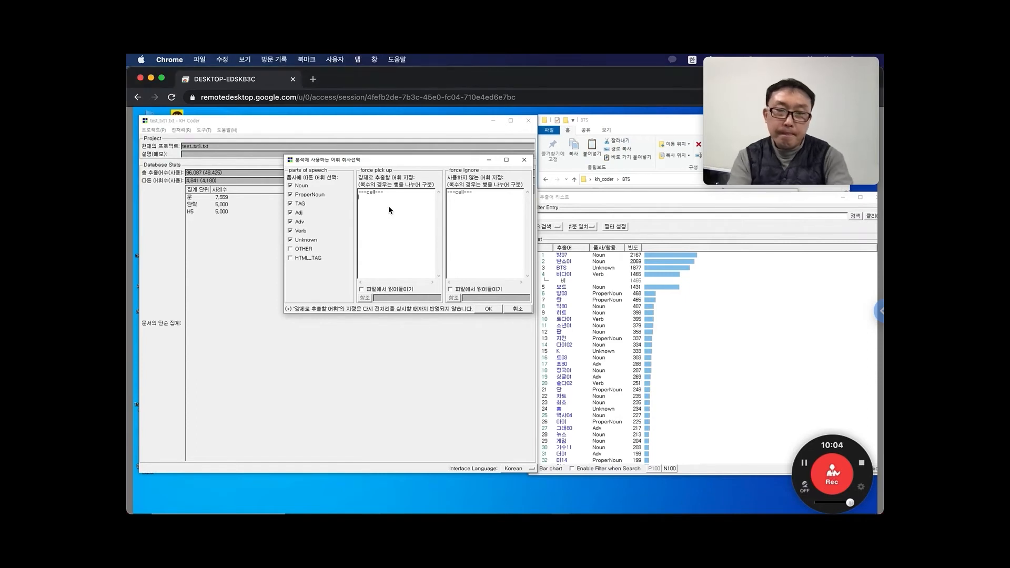
text(방탄손년단)
key(Return)
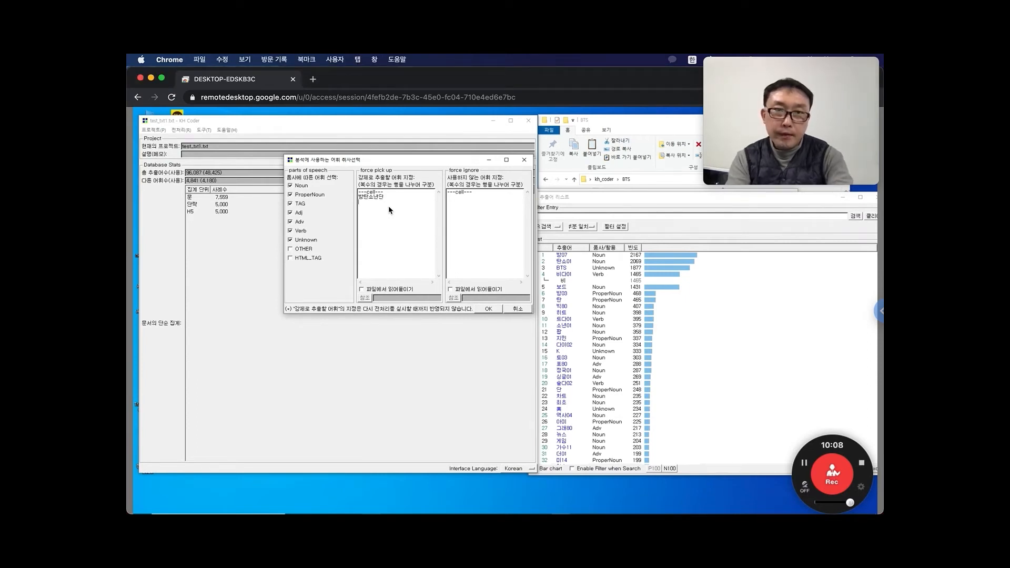
text(빌보드ㄴ)
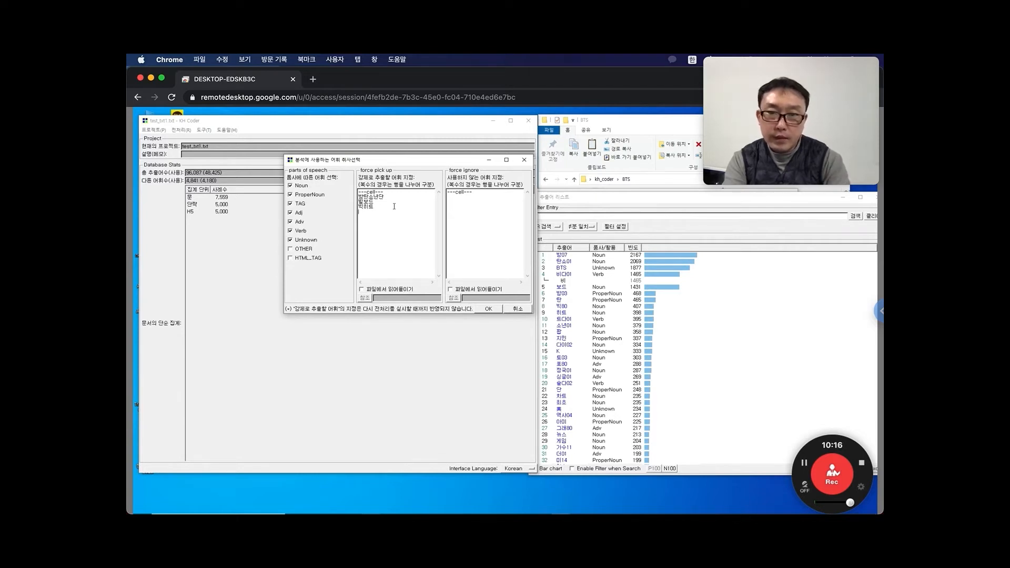
text(ㅇ글차)
text(트)
key(Return)
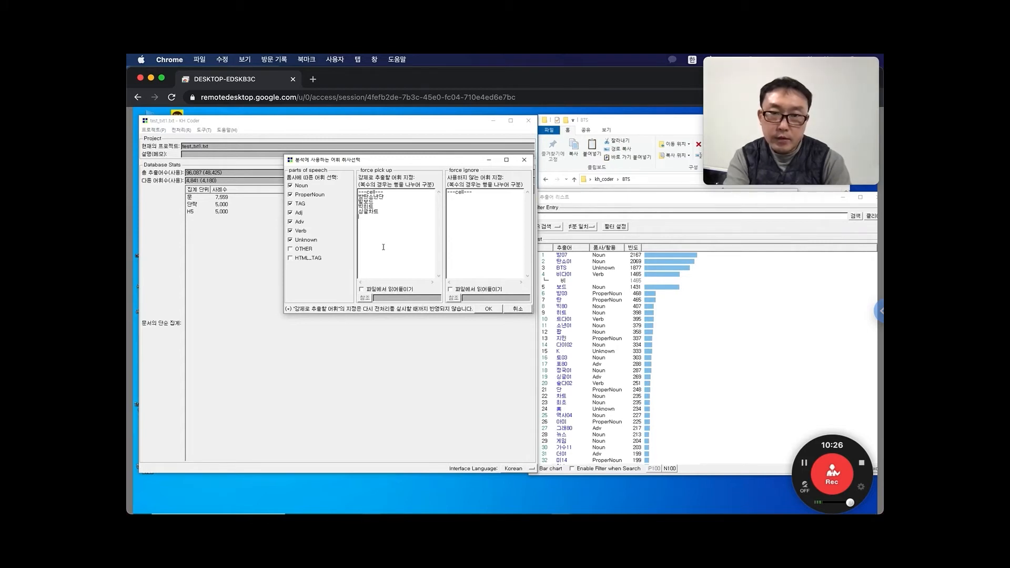
text(그래미)
key(Return)
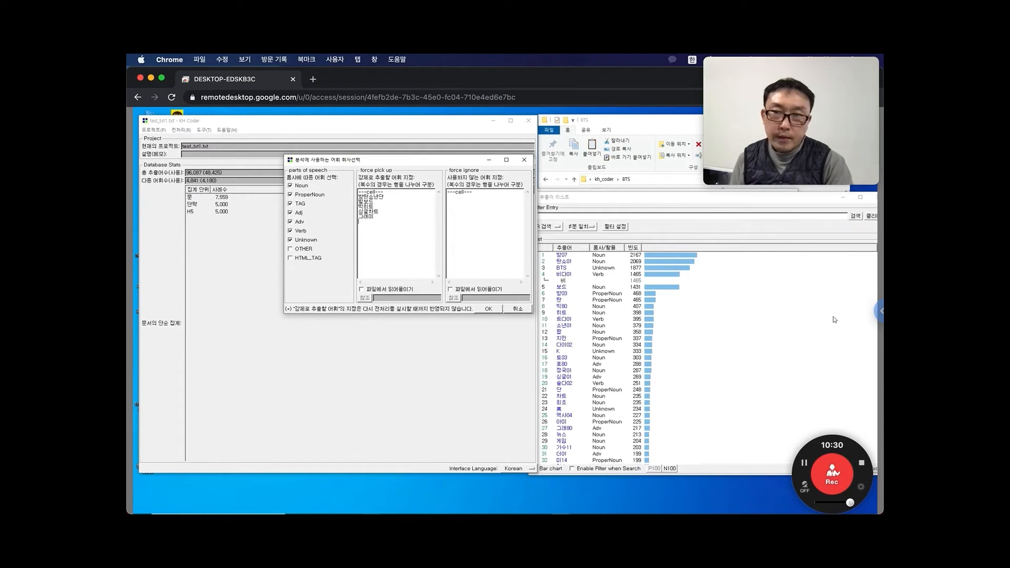
Step: Review lower-frequency entries in the extracted word list and add 초록뱀 and 코로나 to the force pick up words
click(718, 202)
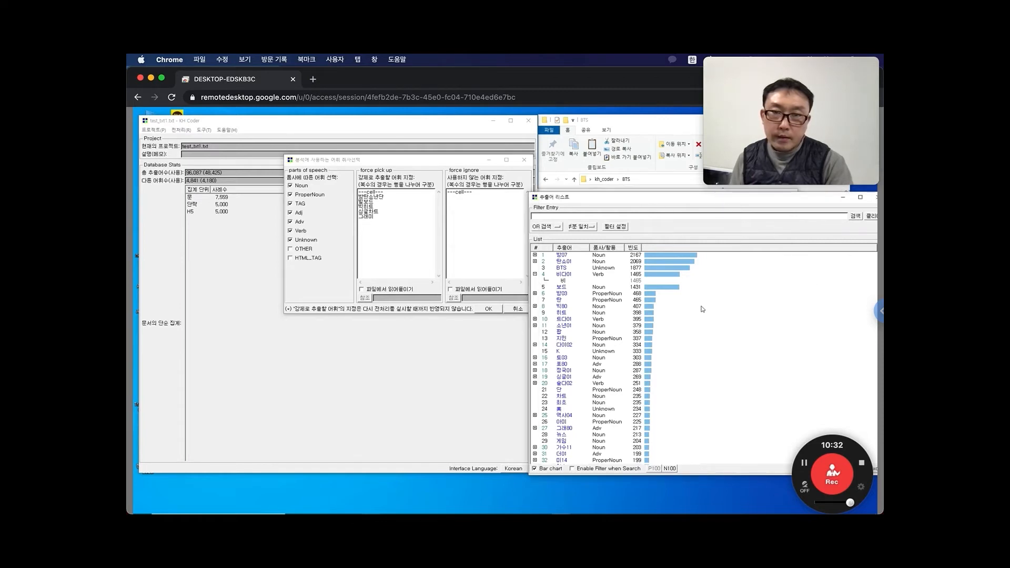
scroll(703, 309, down, 8)
scroll(703, 310, down, 8)
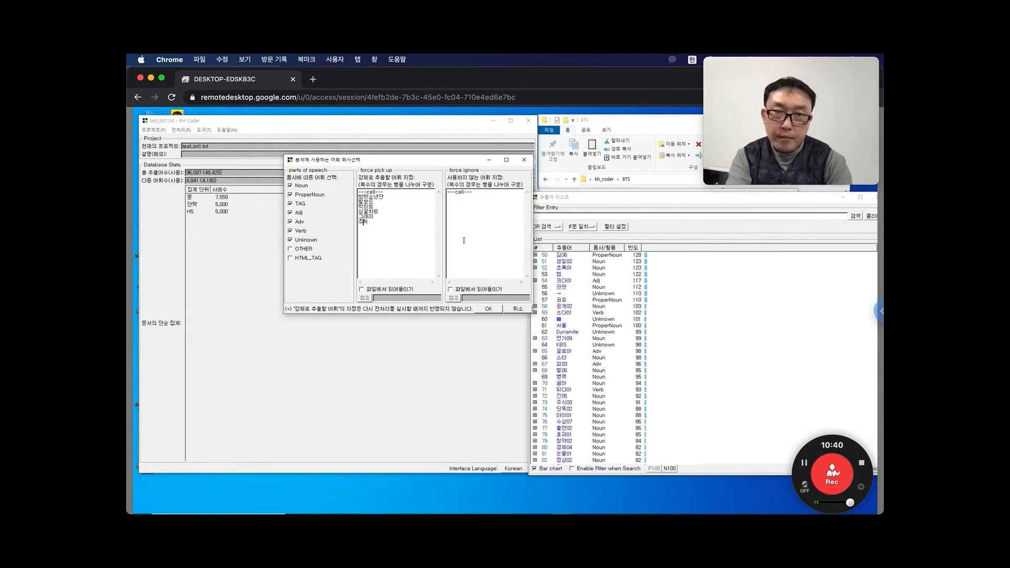
text(ㄱㅁ)
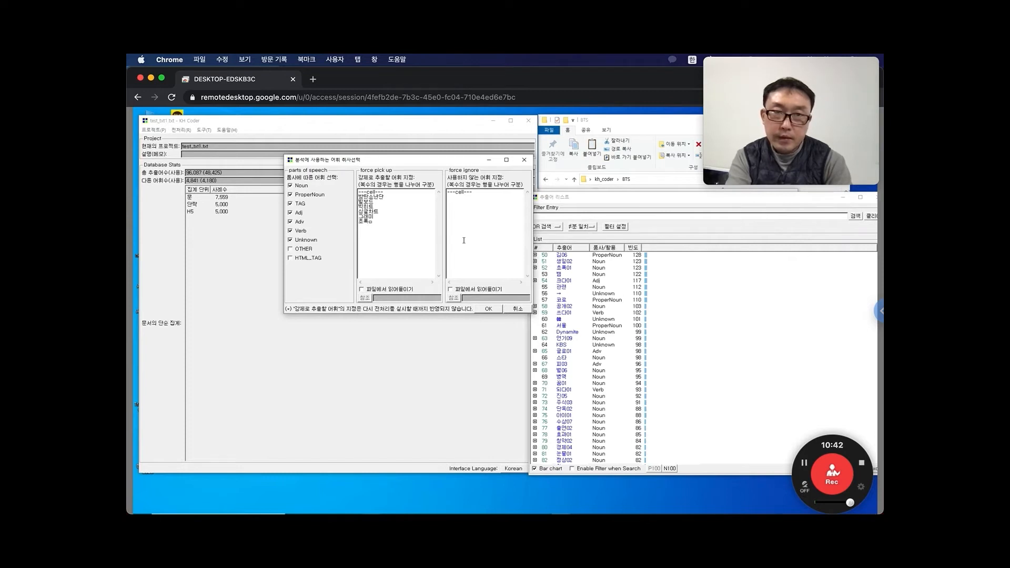
text(뱀)
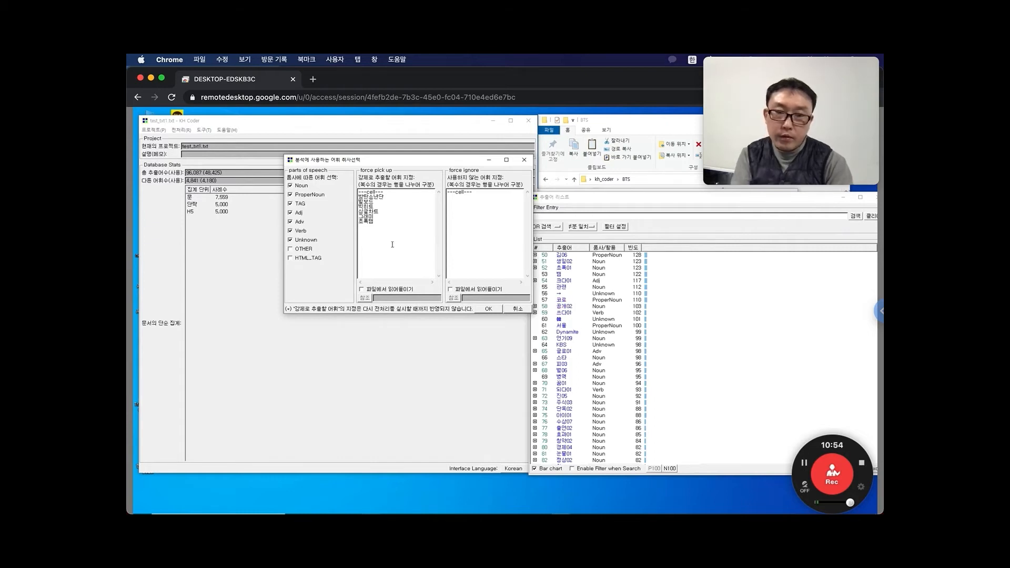
text(코로나)
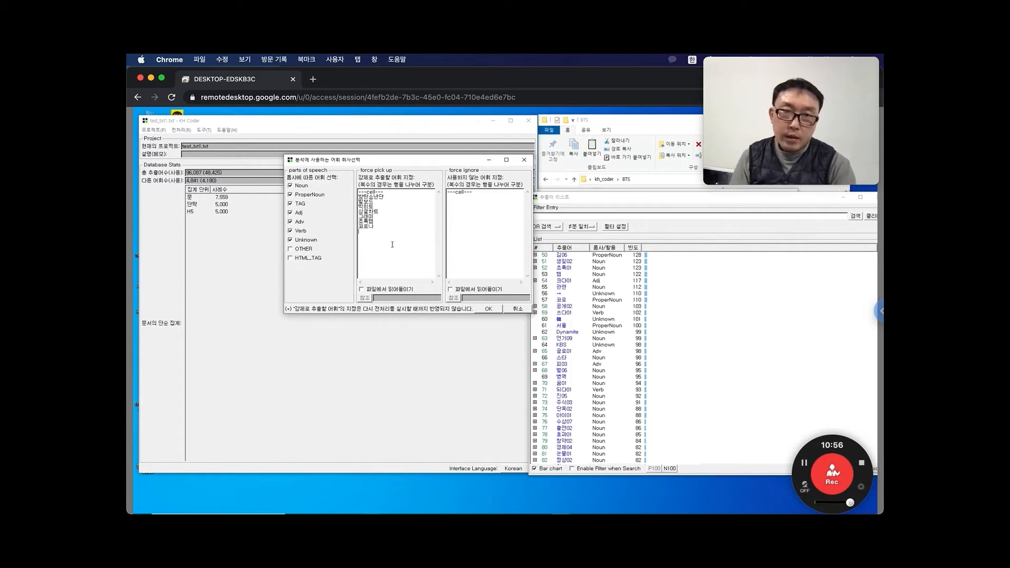
Step: Review the entries down to about rank 100 in the extracted word list for further wrongly split words
key(Return)
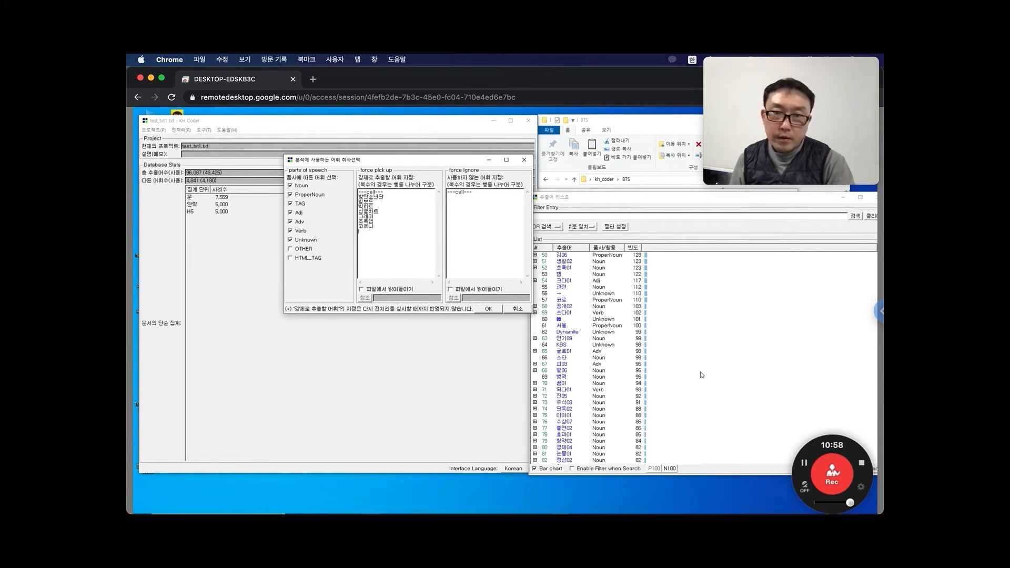
click(700, 374)
scroll(689, 373, down, 3)
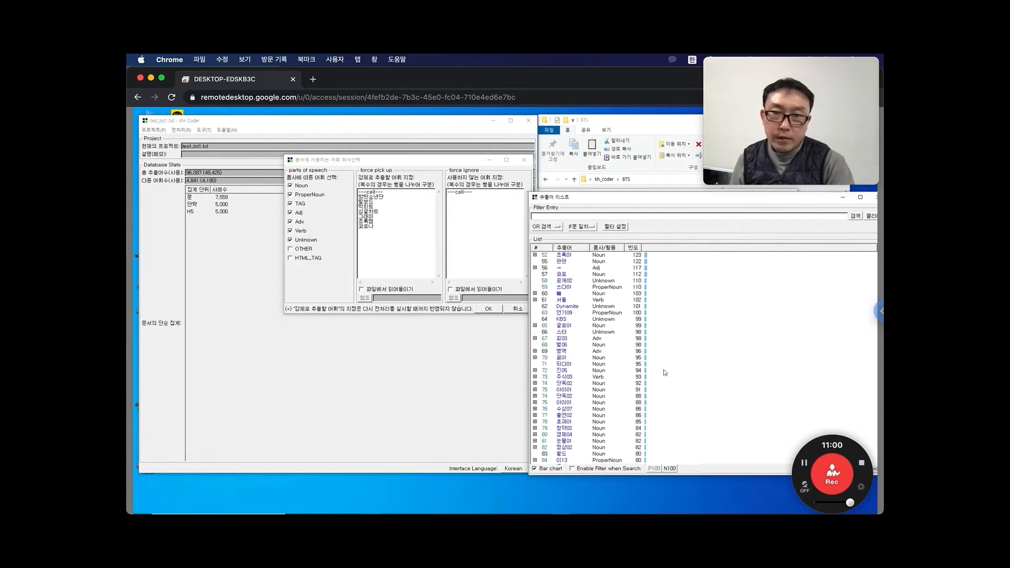
scroll(665, 372, down, 3)
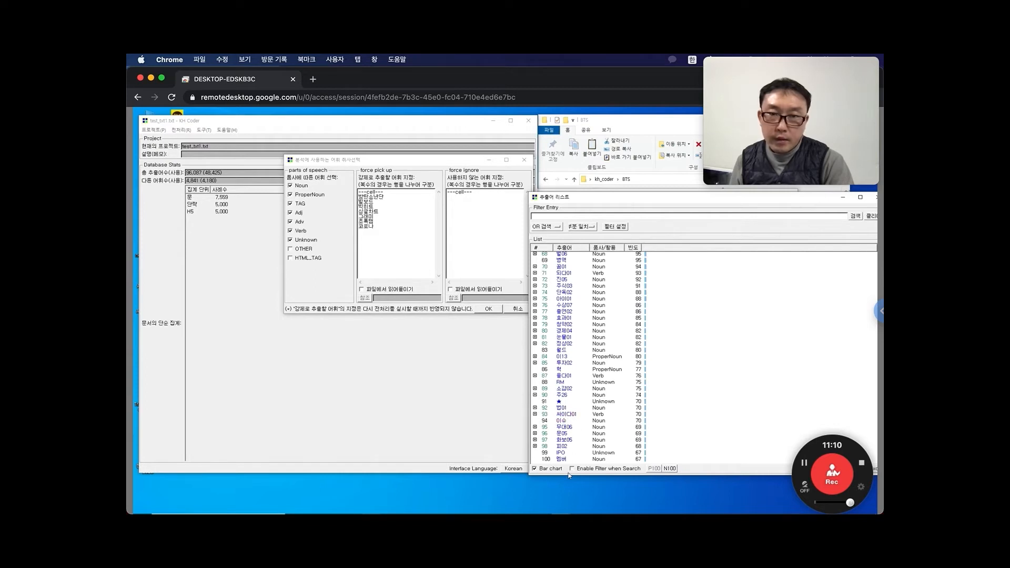
scroll(568, 425, up, 1)
scroll(568, 425, up, 8)
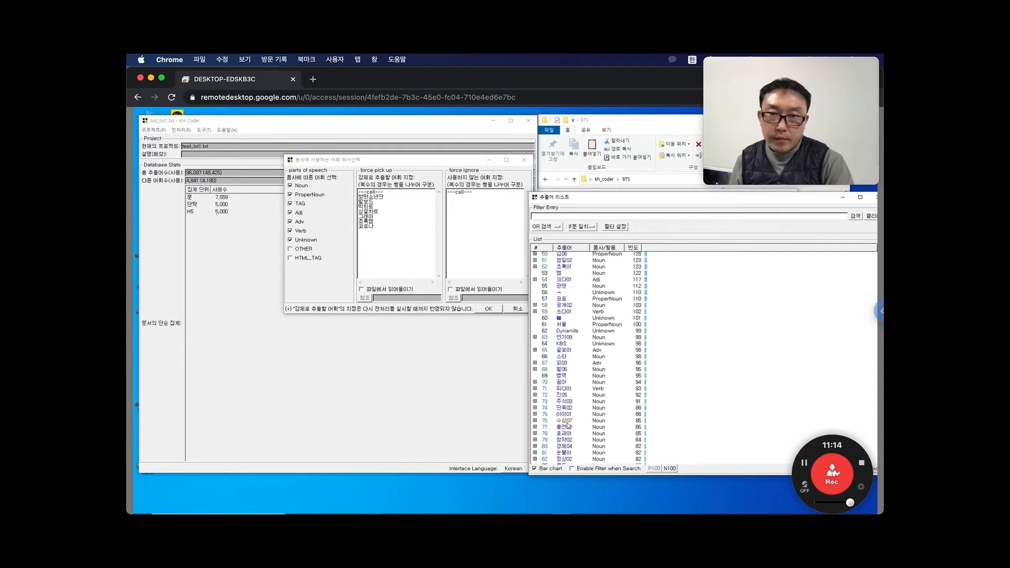
scroll(568, 425, up, 3)
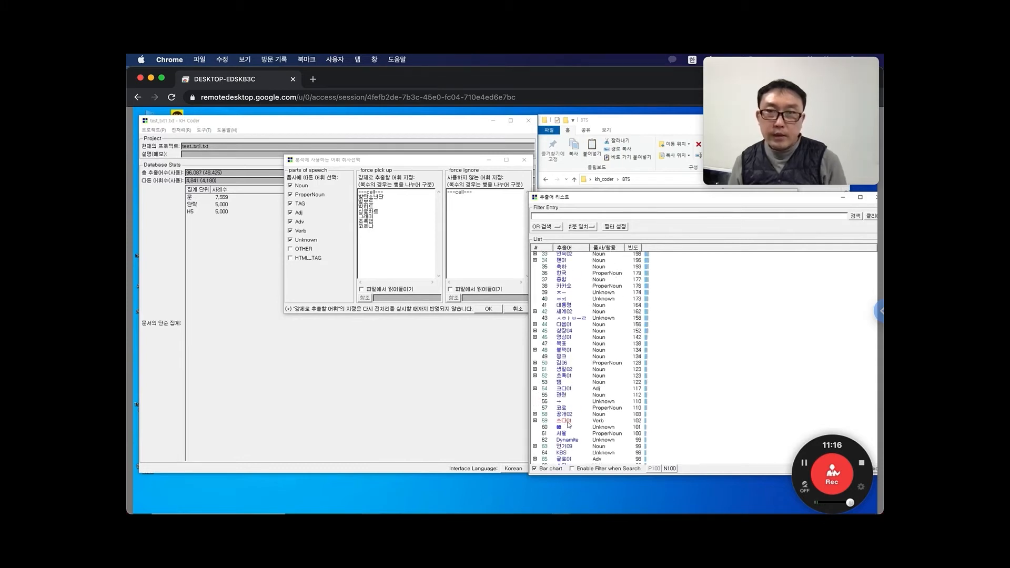
Step: Return to the force pick up list and switch the remote computer's text input to English
click(476, 253)
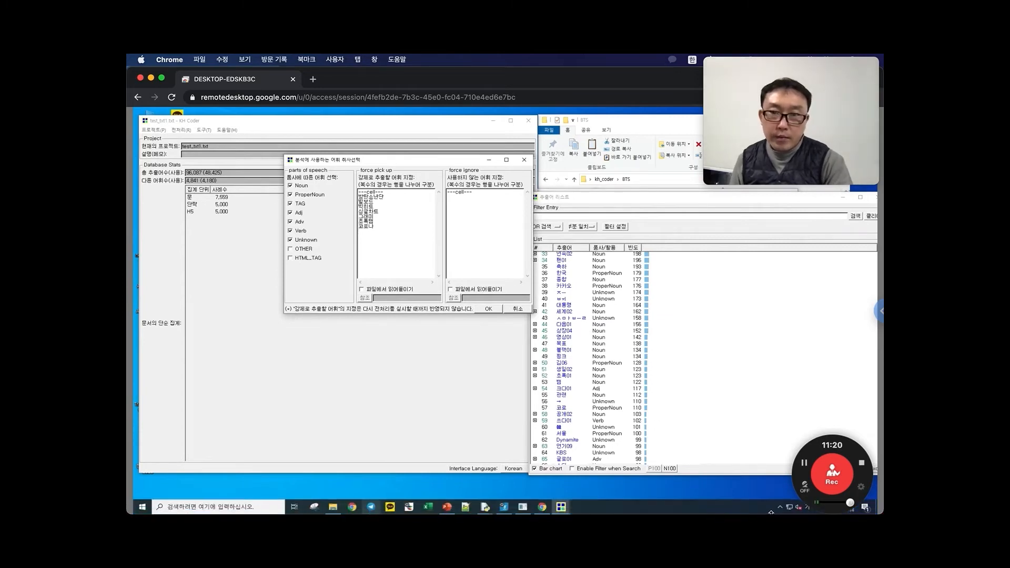
click(809, 510)
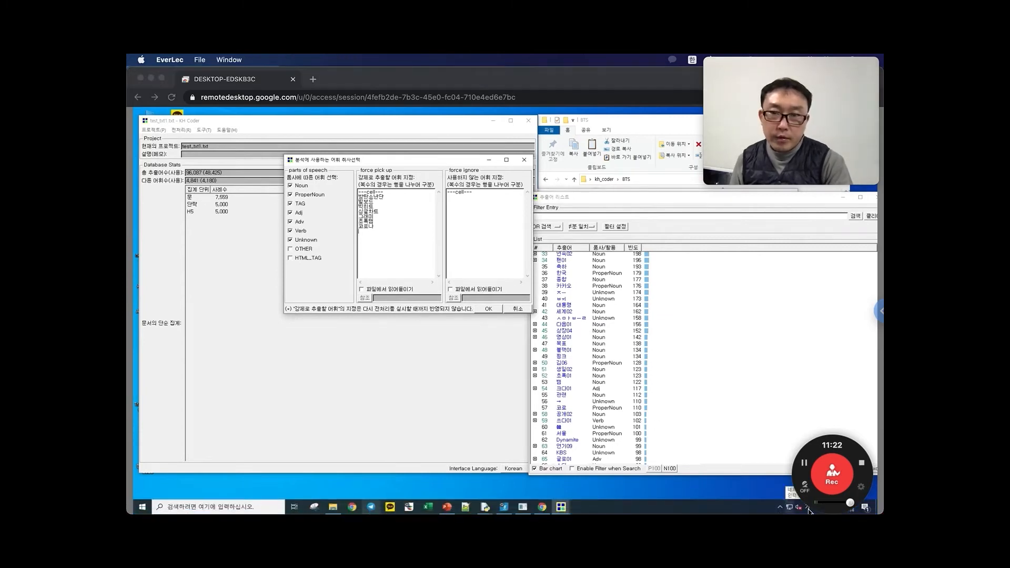
click(393, 240)
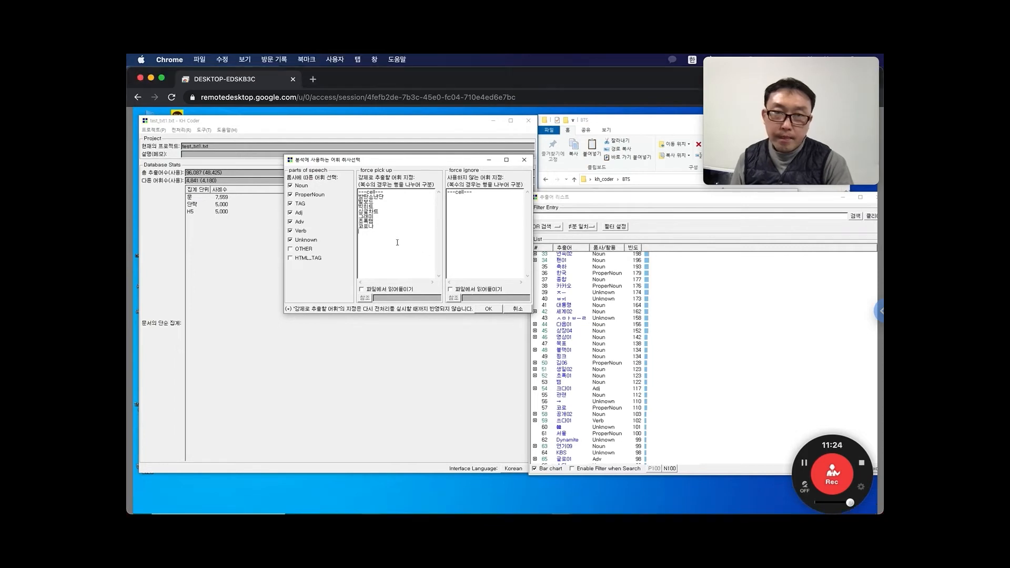
drag(810, 505, 808, 498)
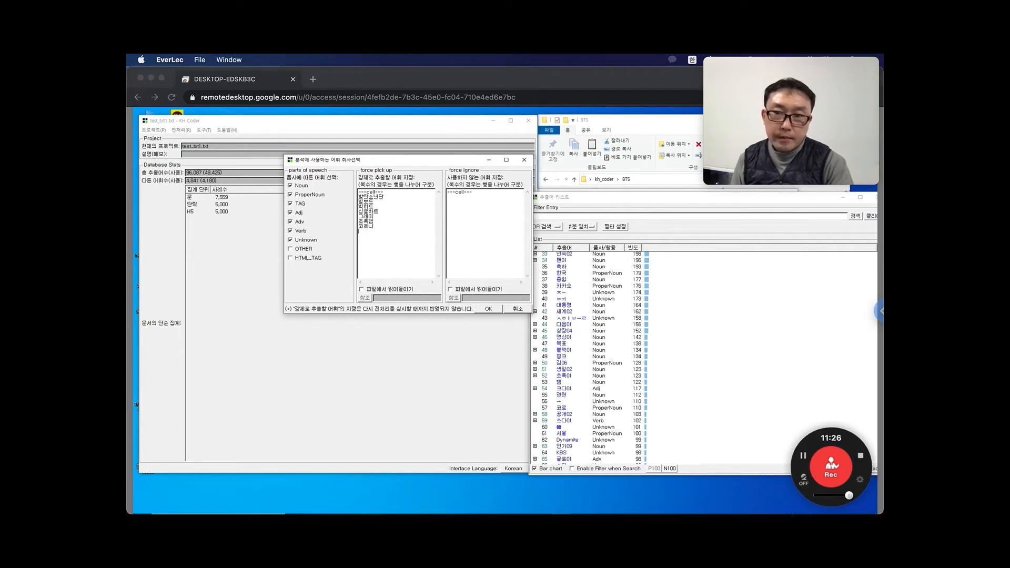
click(383, 262)
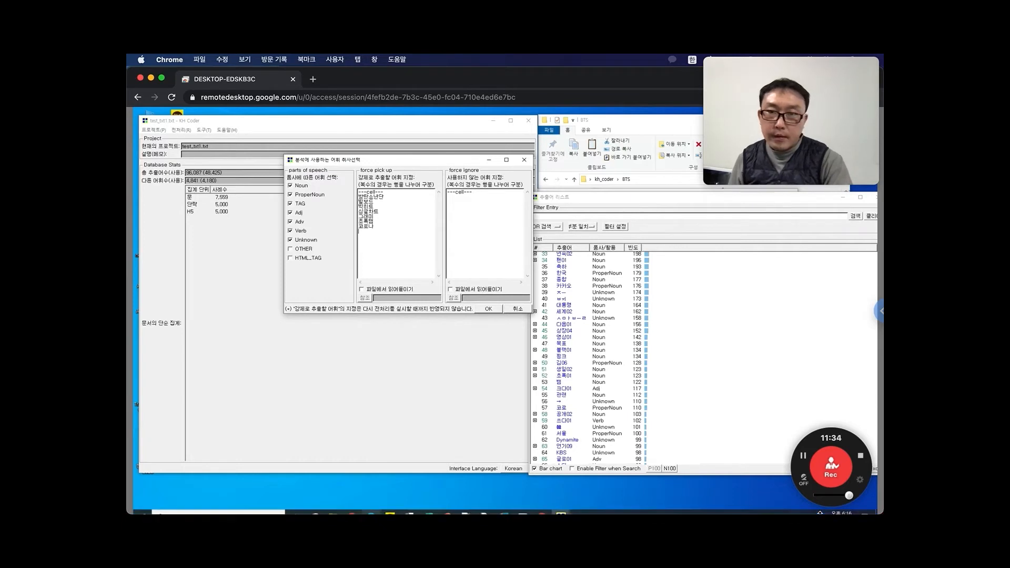
click(808, 509)
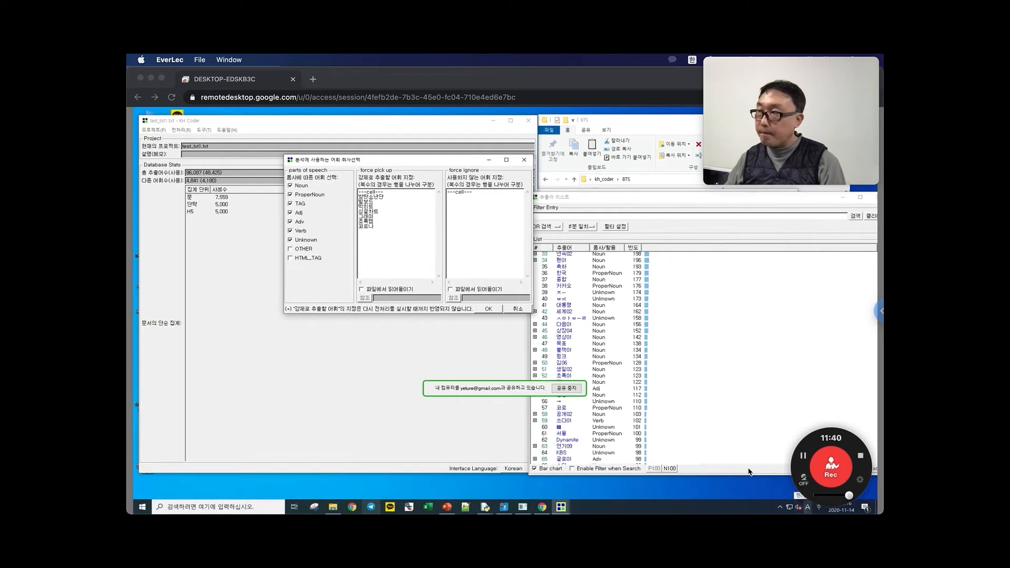
Step: Add 블랙핑크 and k팝 to the force pick up words, each on its own line
text(k)
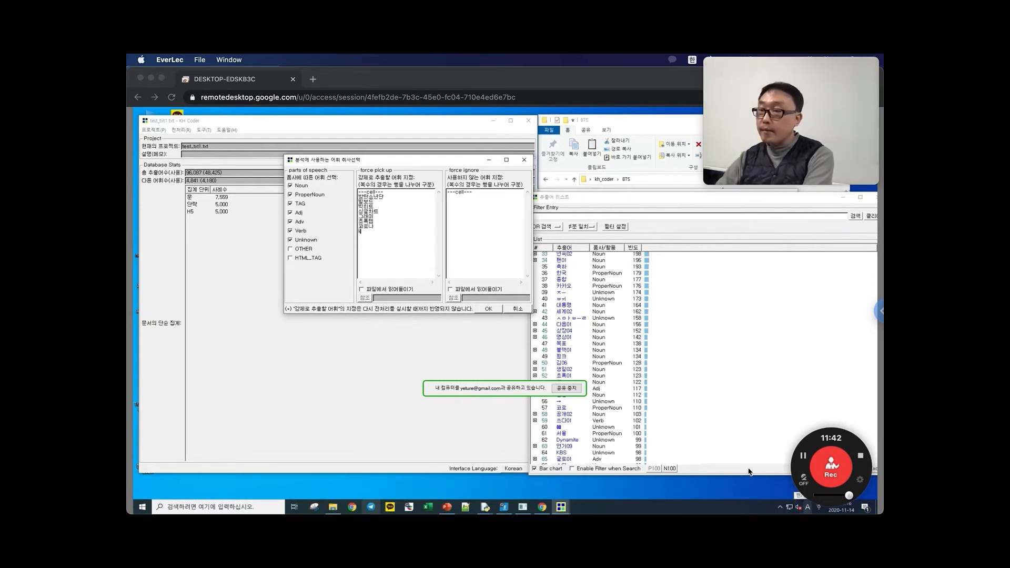
key(Hangul)
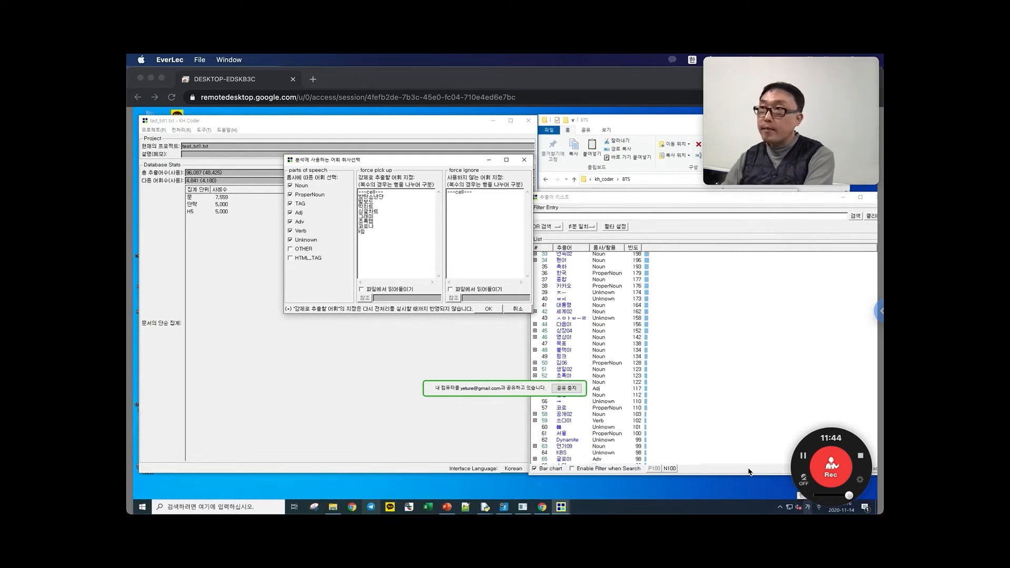
click(451, 197)
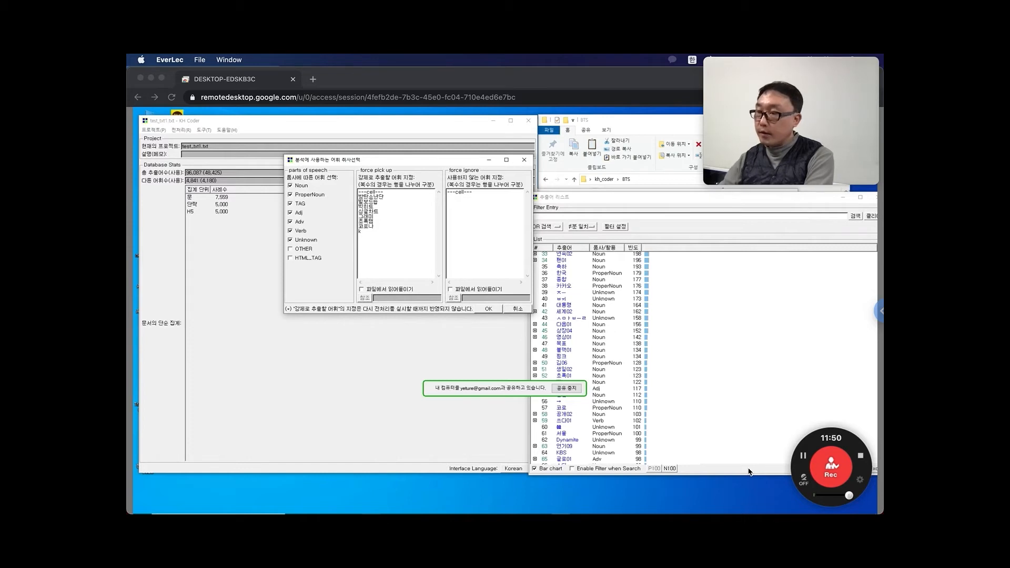
key(Return)
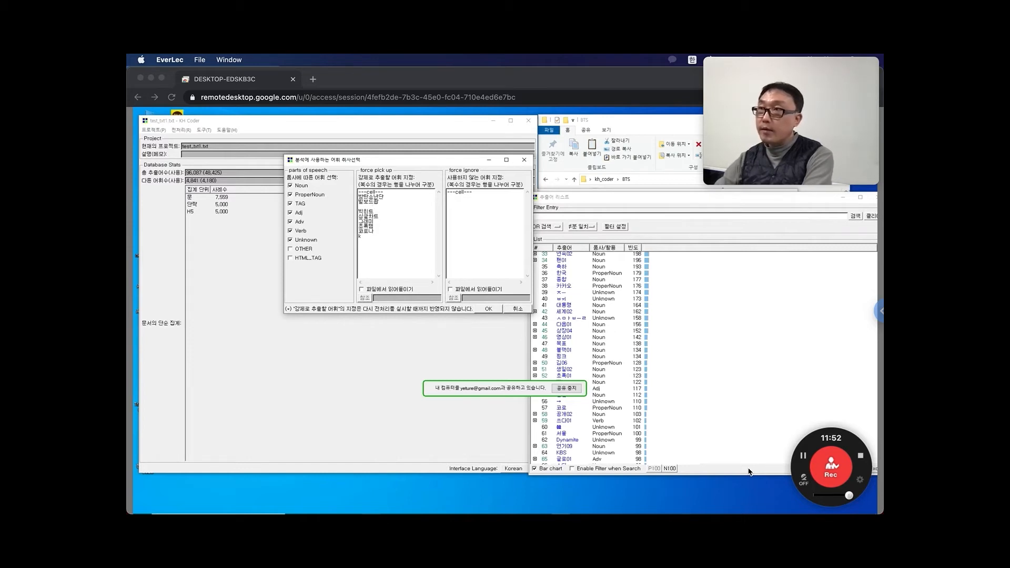
text(블랙핑)
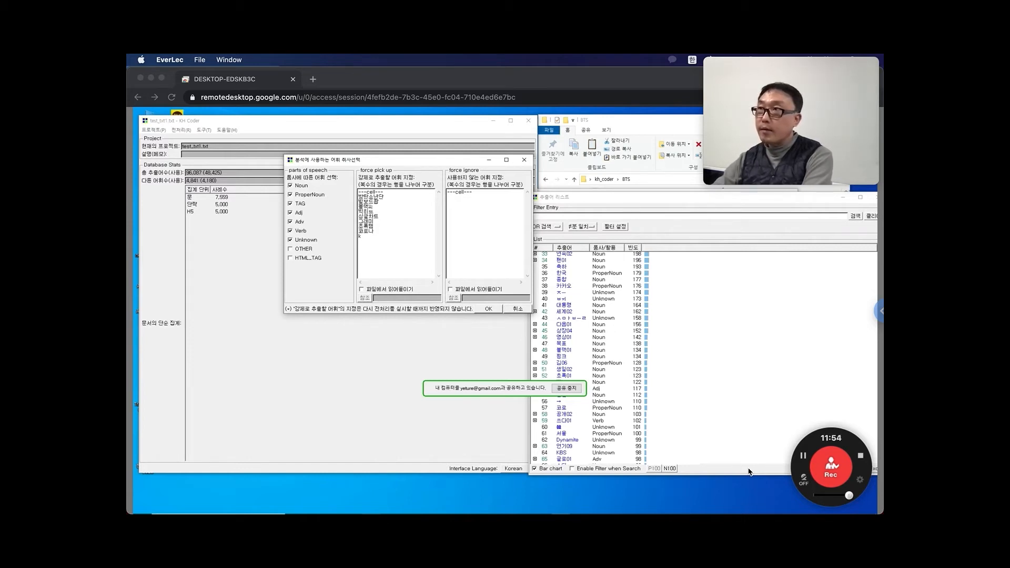
text(크)
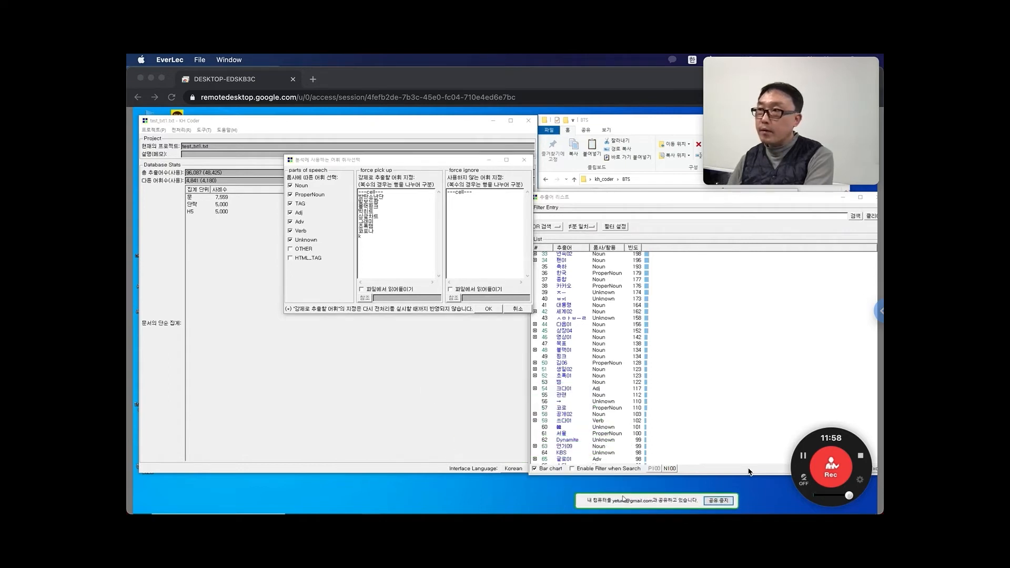
key(alt+Tab)
text(k팝)
key(Return)
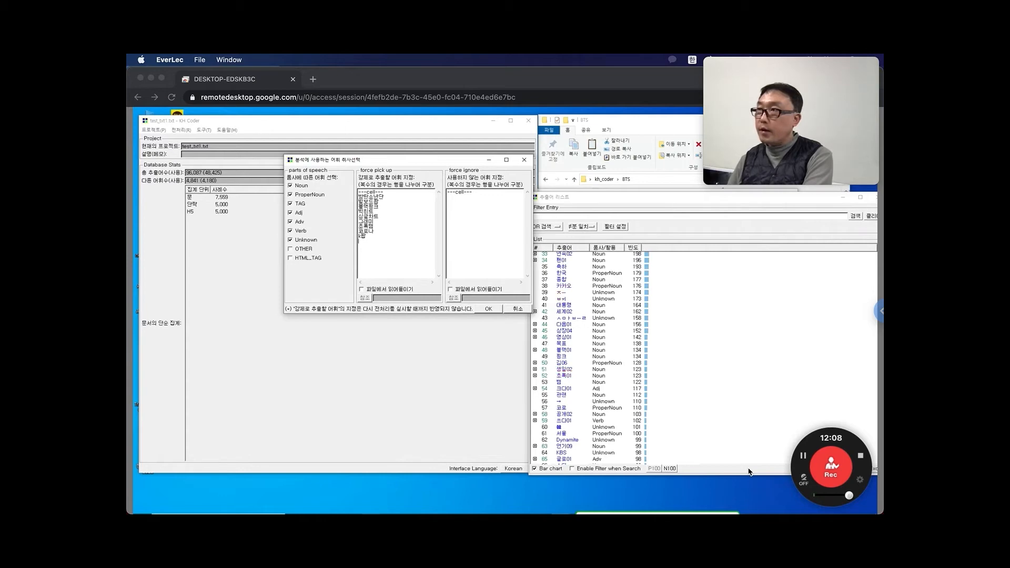
Step: Examine the KWIC concordance of the Unknown entry at rank 39 in the word list and close it
click(562, 293)
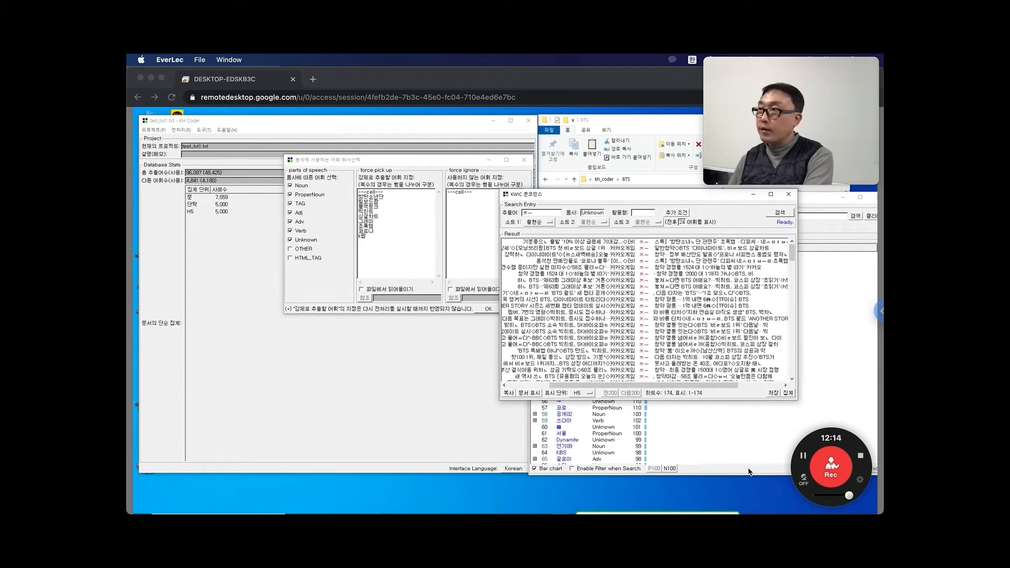
click(644, 332)
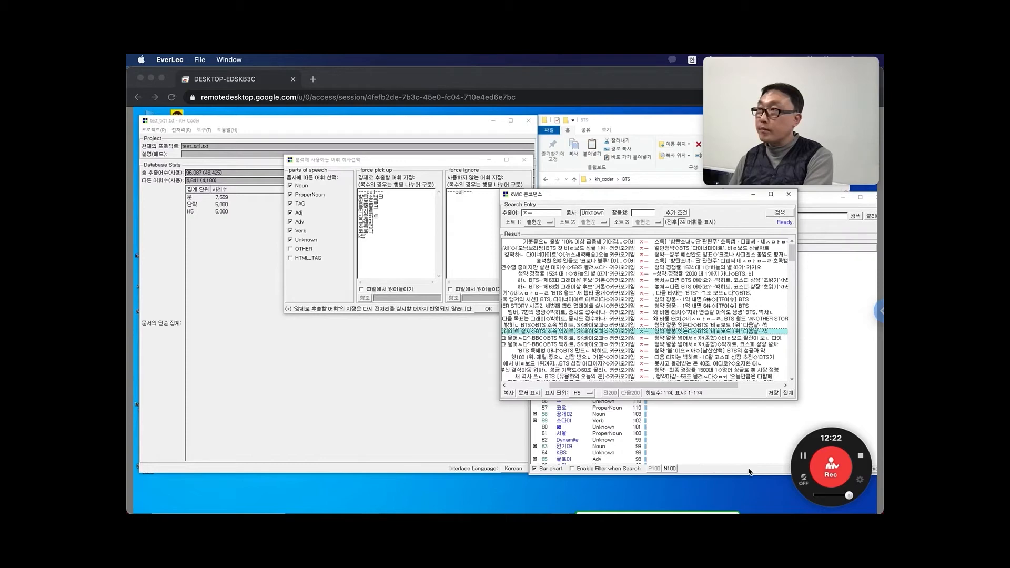
click(789, 194)
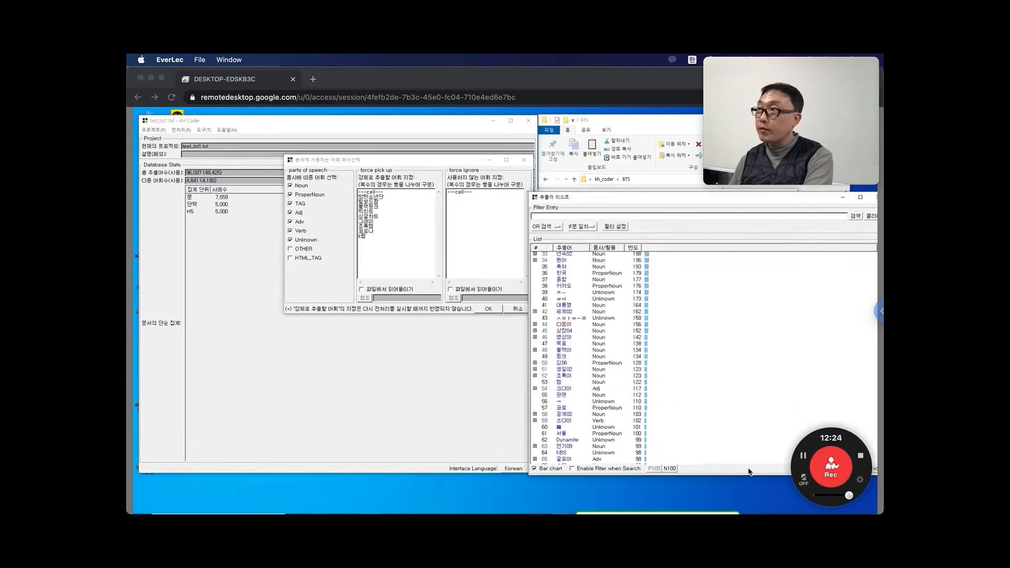
Step: Check the concordance of the Unknown entry at rank 40 and add 뷔 to the force pick up words
click(562, 298)
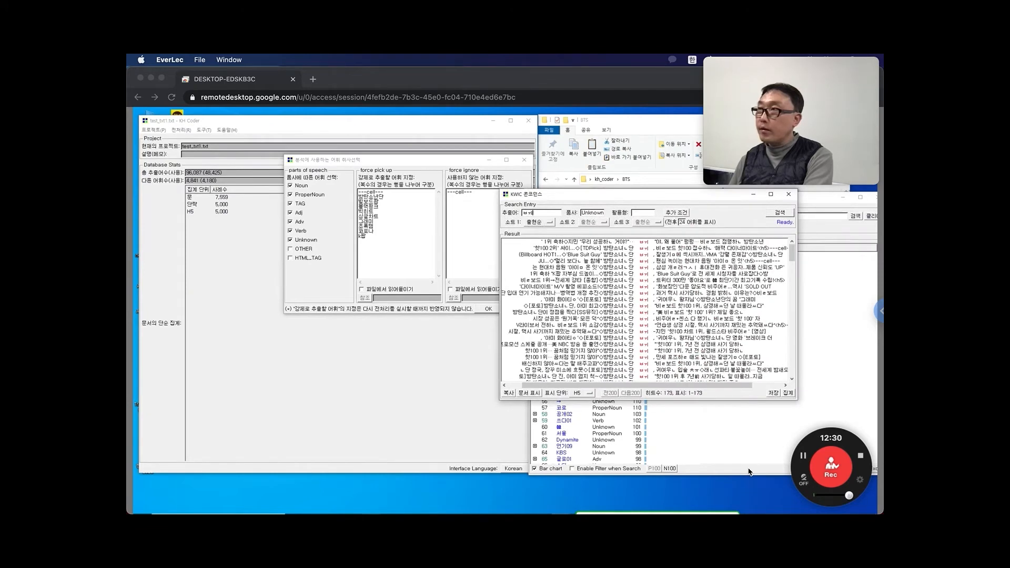
click(380, 240)
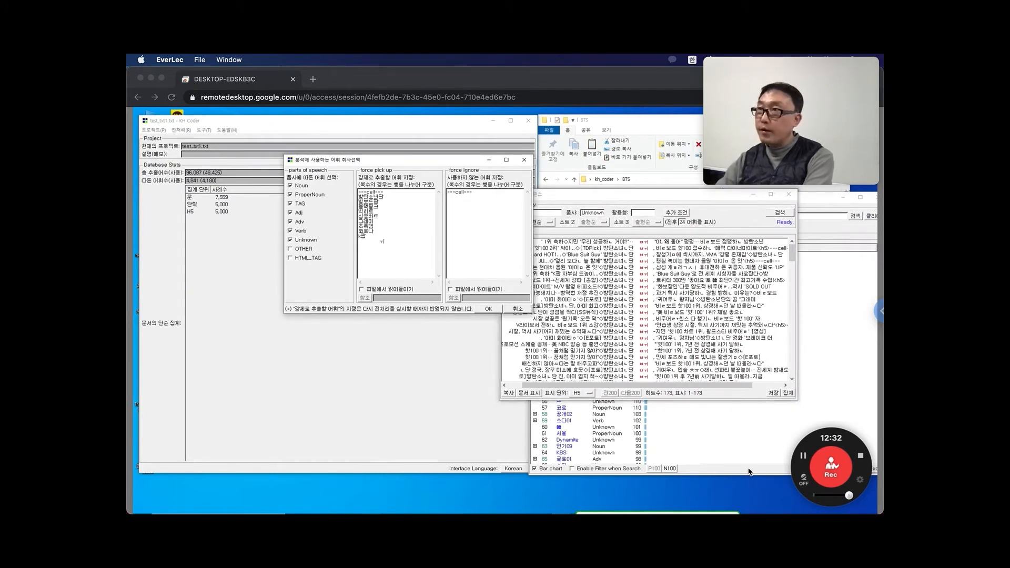
text(ㅂㅜㅣ)
key(Return)
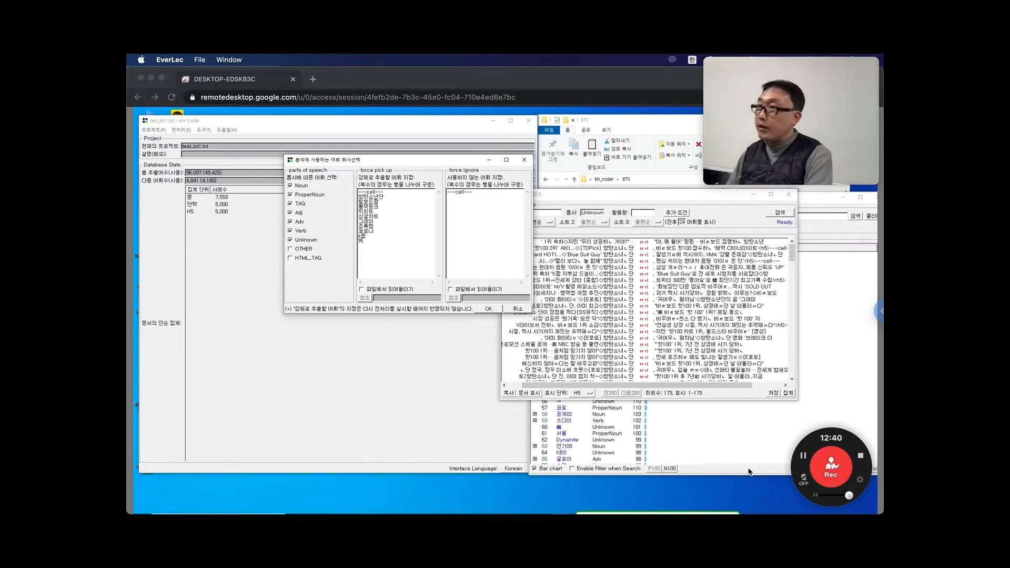
Step: Examine the concordance of the Unknown entry at rank 43 and go back to the highest-frequency entries of the word list
click(750, 472)
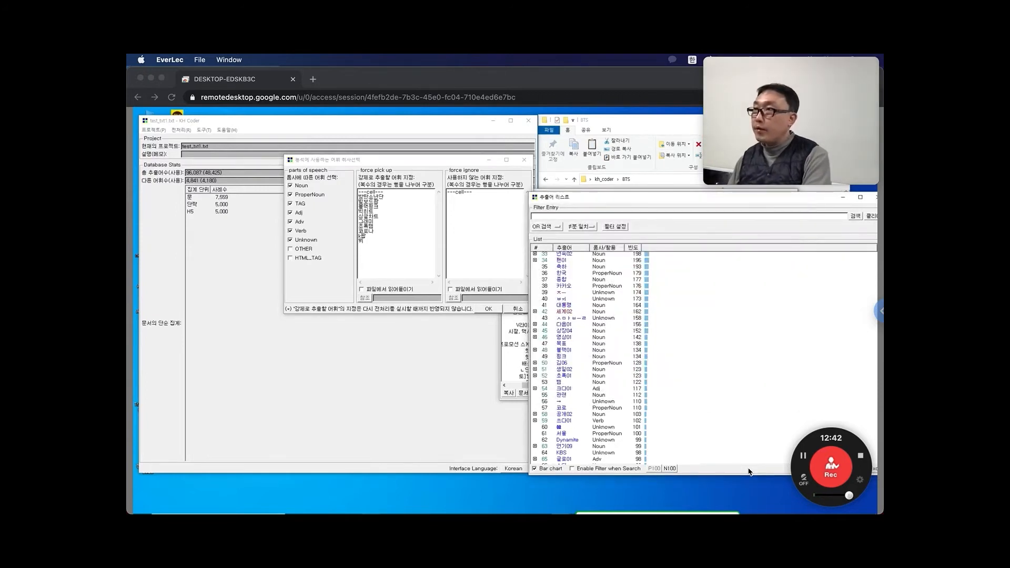
click(571, 319)
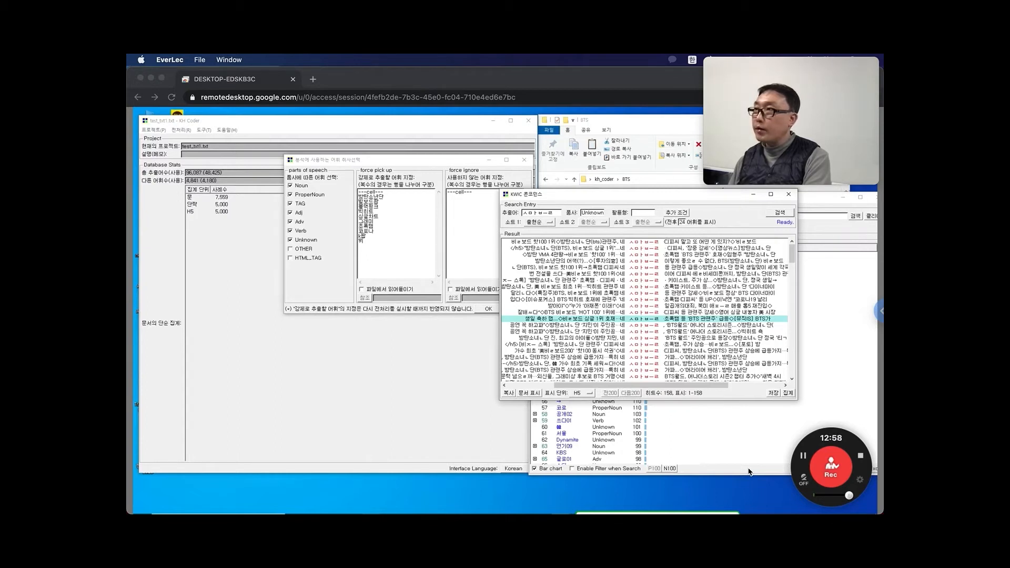
click(749, 472)
scroll(750, 472, up, 4)
scroll(749, 472, up, 2)
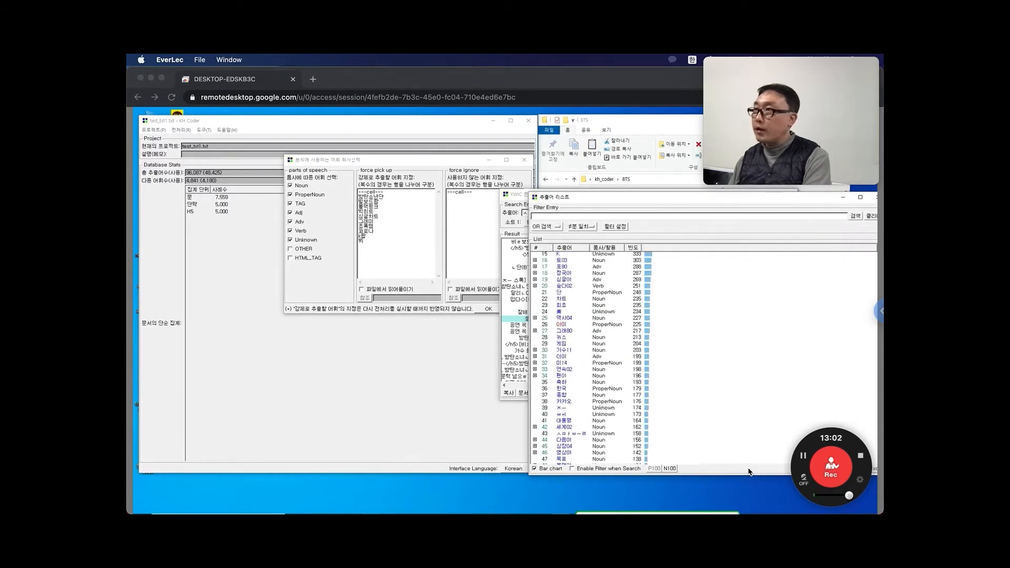
scroll(749, 472, up, 5)
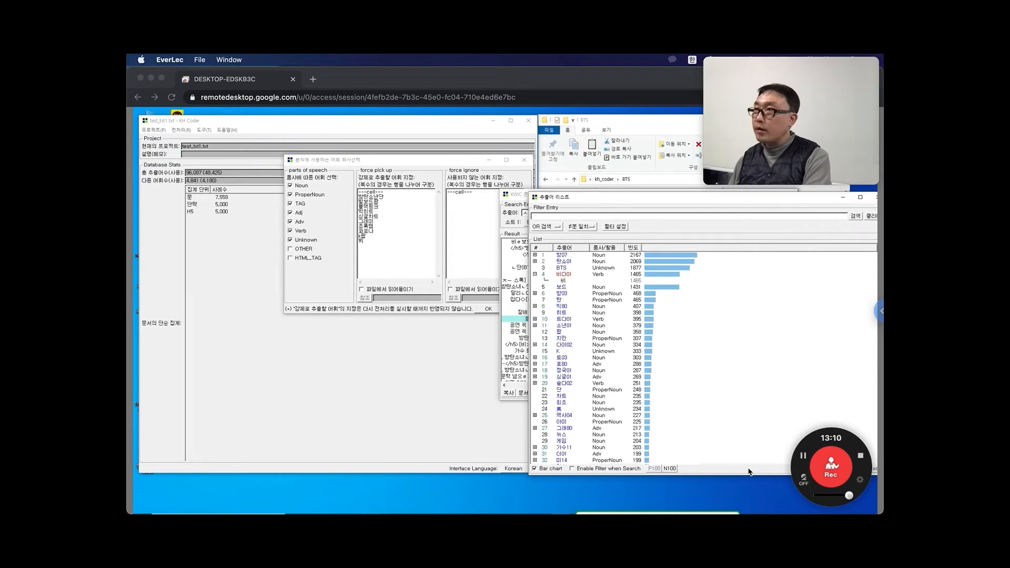
Step: Check the concordance of 비다 and add 다이너마이트 and 문재인 to the force pick up words
click(564, 274)
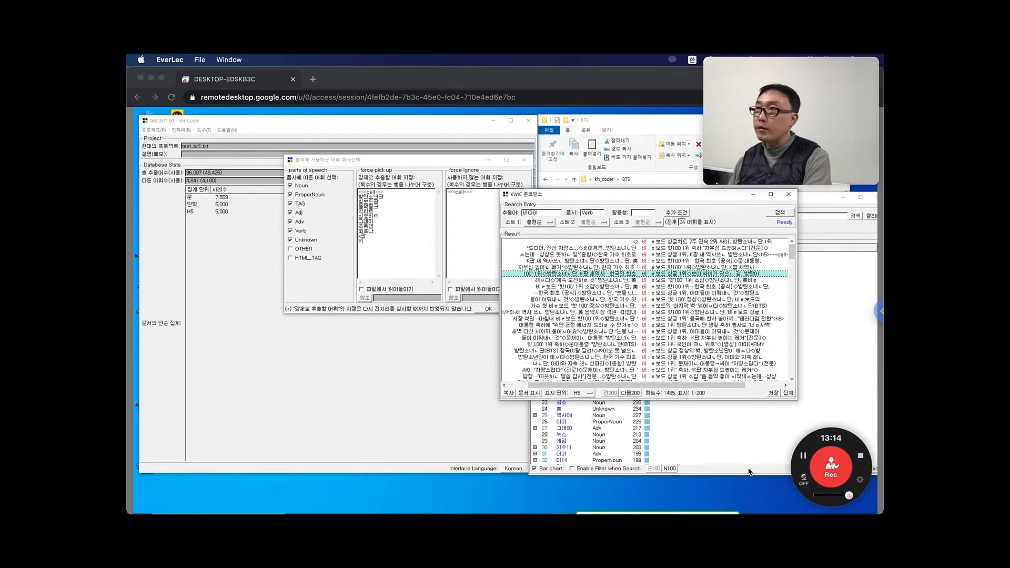
click(380, 202)
key(BackSpace)
key(Return)
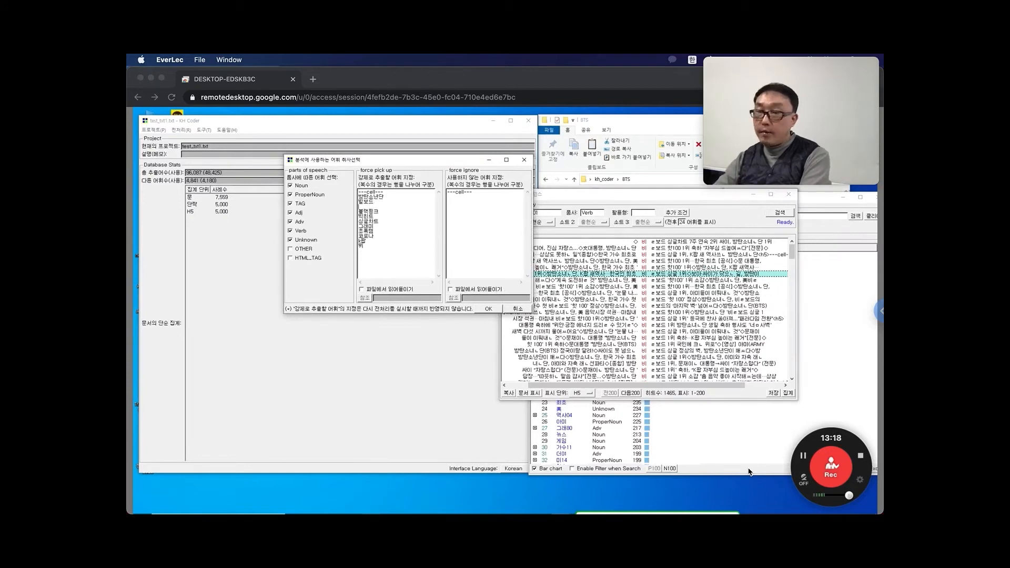
text(아미 다이)
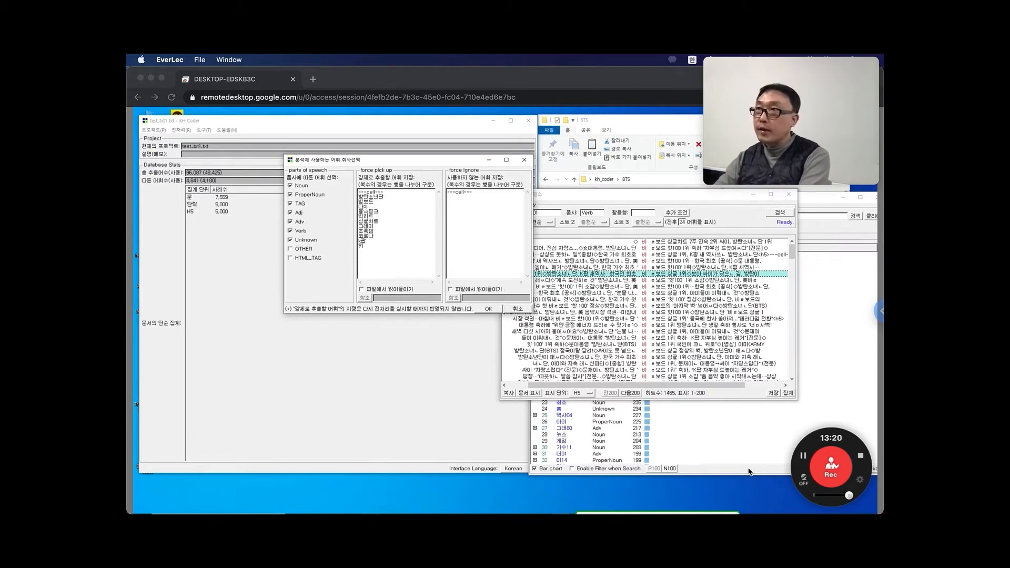
text(너마이트)
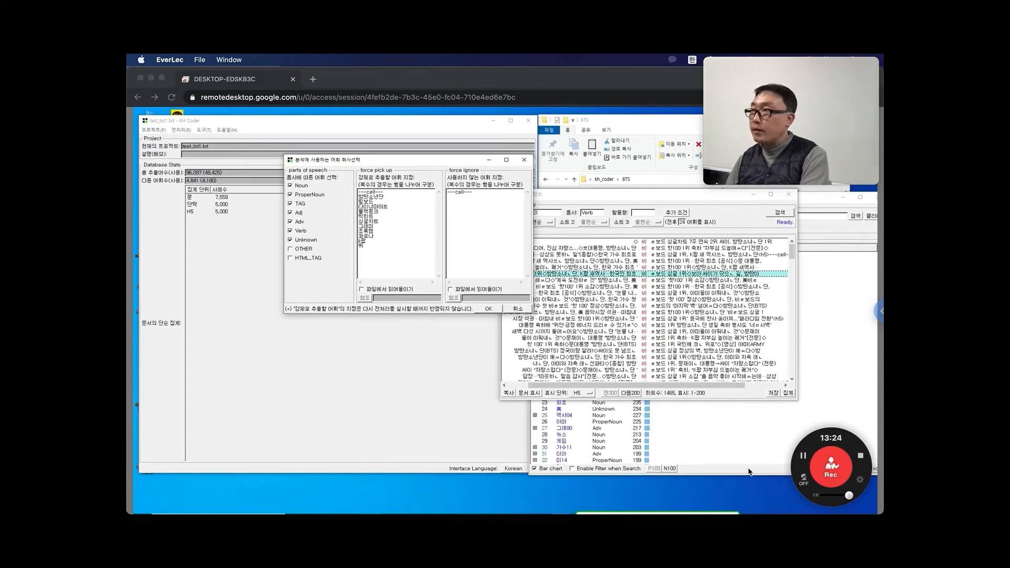
key(ctrl+End)
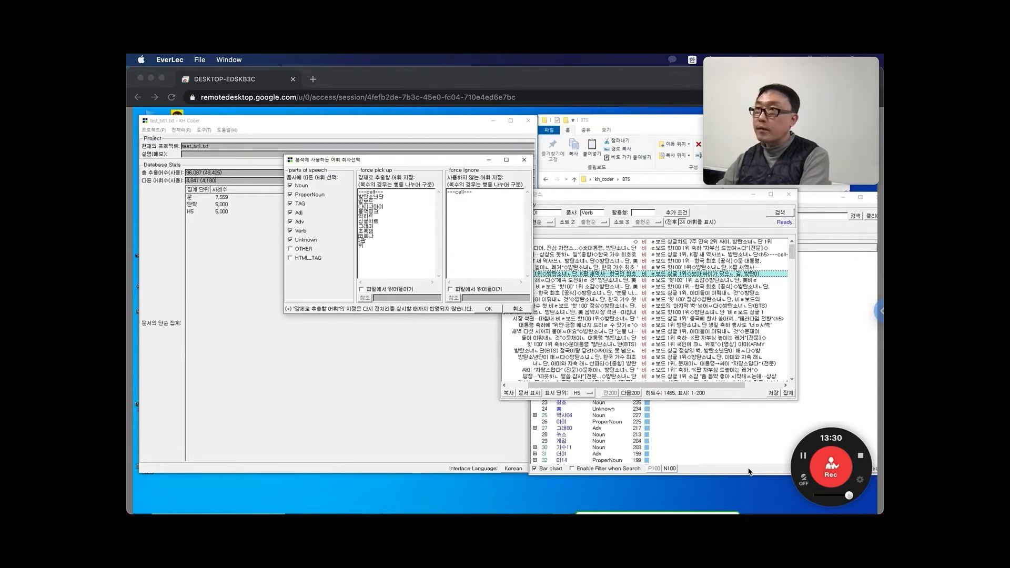
text(트)
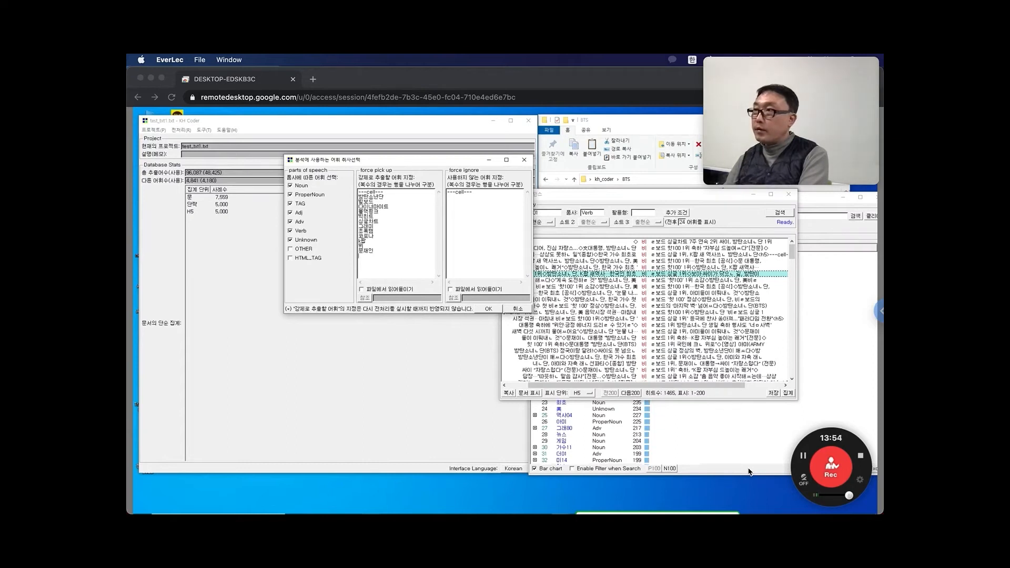
Step: Look through the lower ranks of the extracted word list and add 포토 to the force ignore words
click(750, 472)
scroll(750, 472, down, 1)
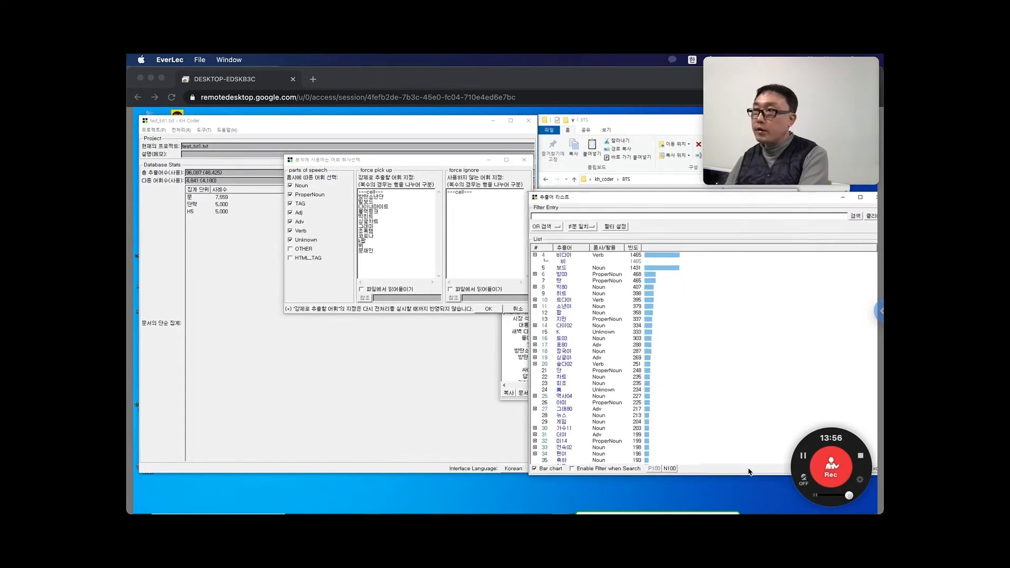
scroll(750, 472, down, 1)
scroll(750, 472, down, 1)
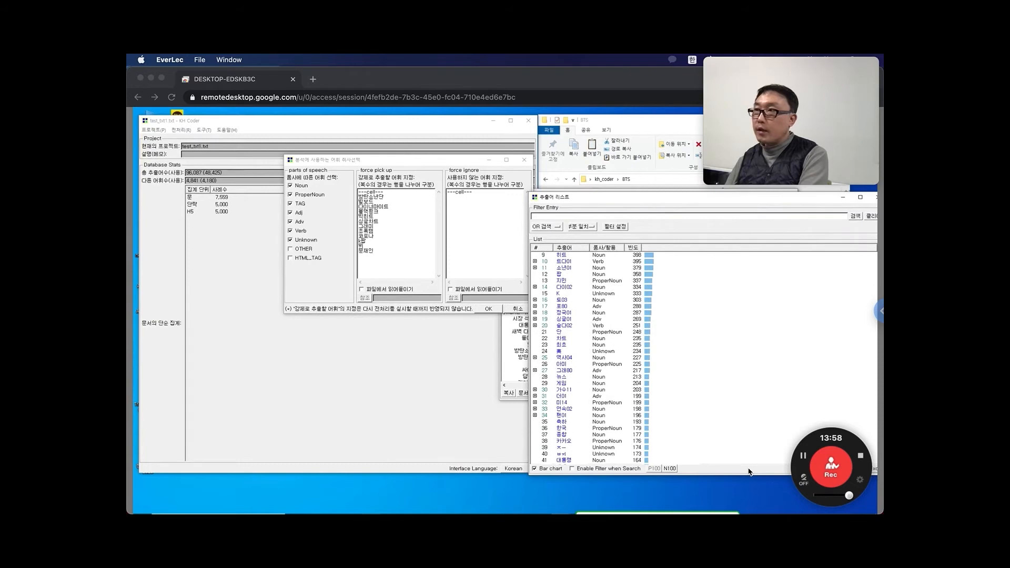
scroll(750, 472, down, 1)
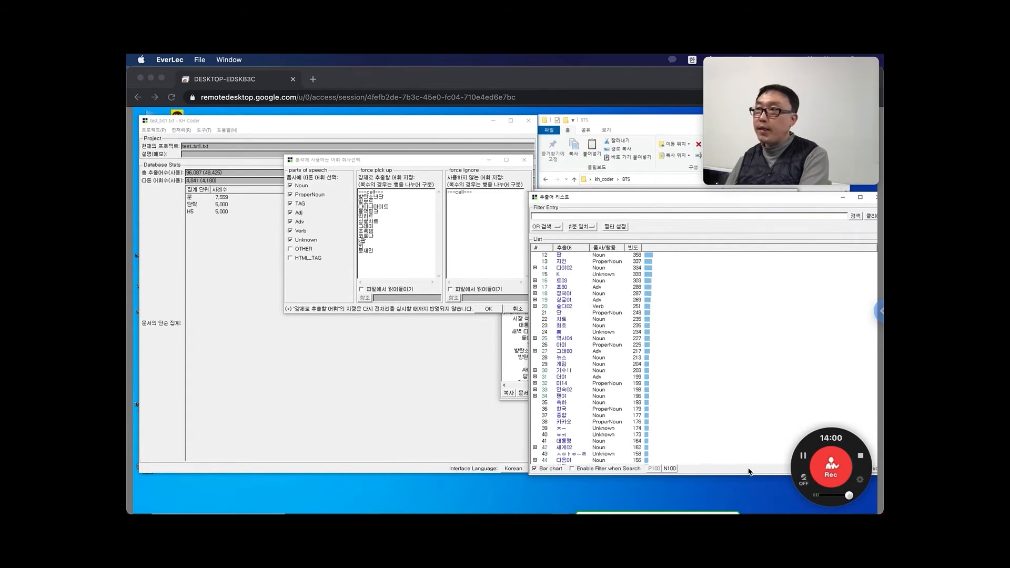
scroll(750, 472, down, 1)
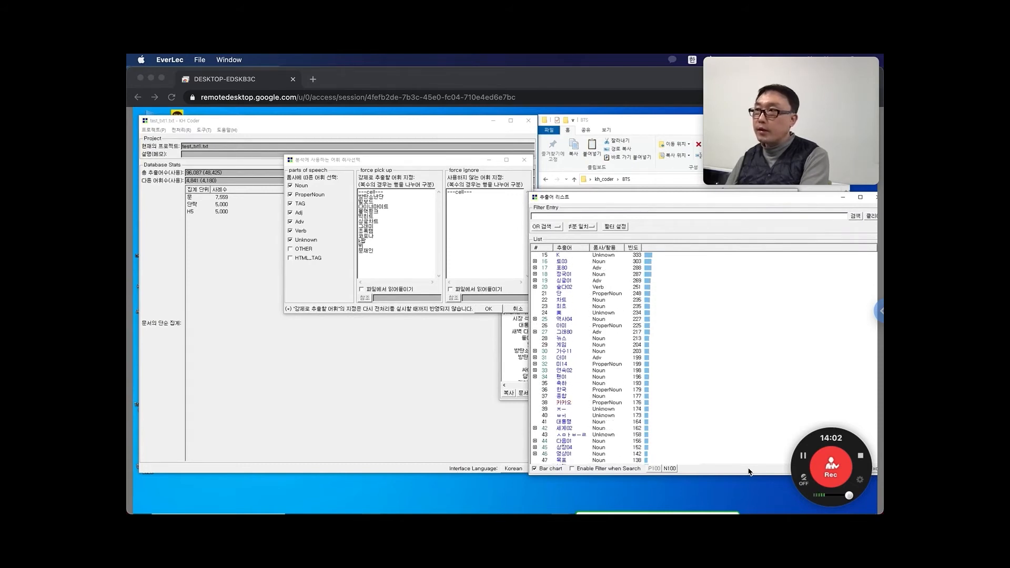
scroll(750, 472, down, 3)
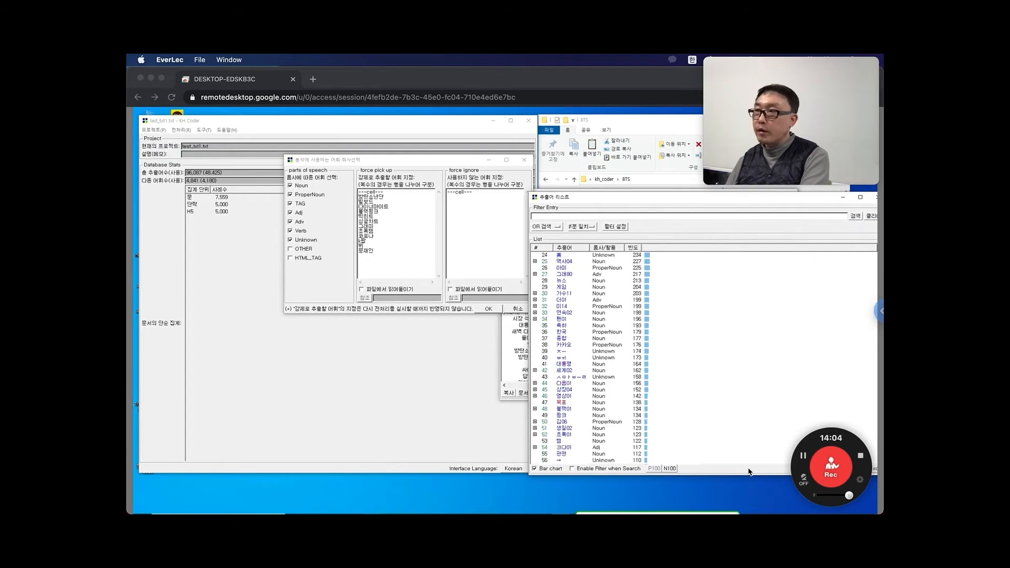
key(alt+Tab)
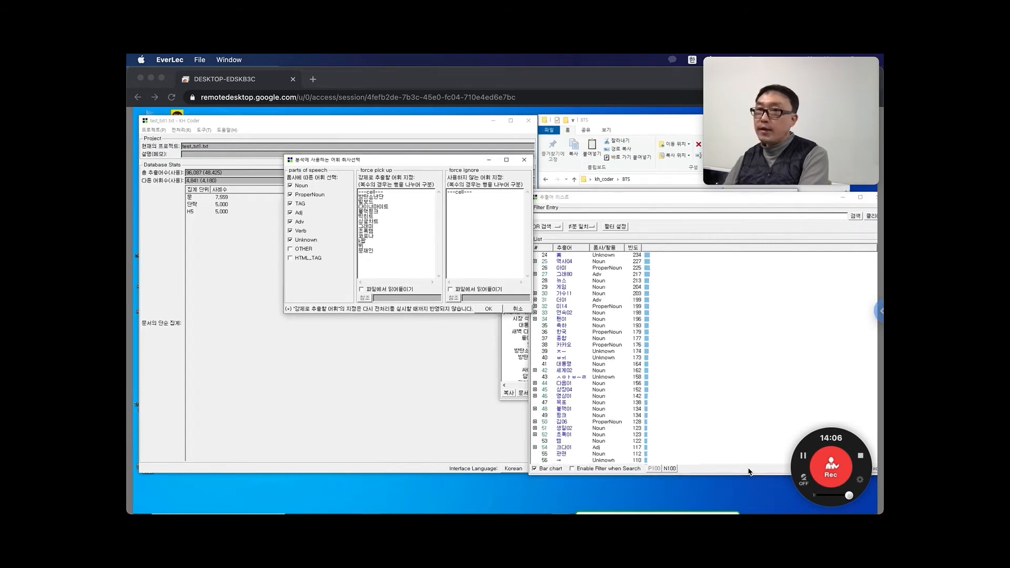
text(ㅍㅗㅌㅗ)
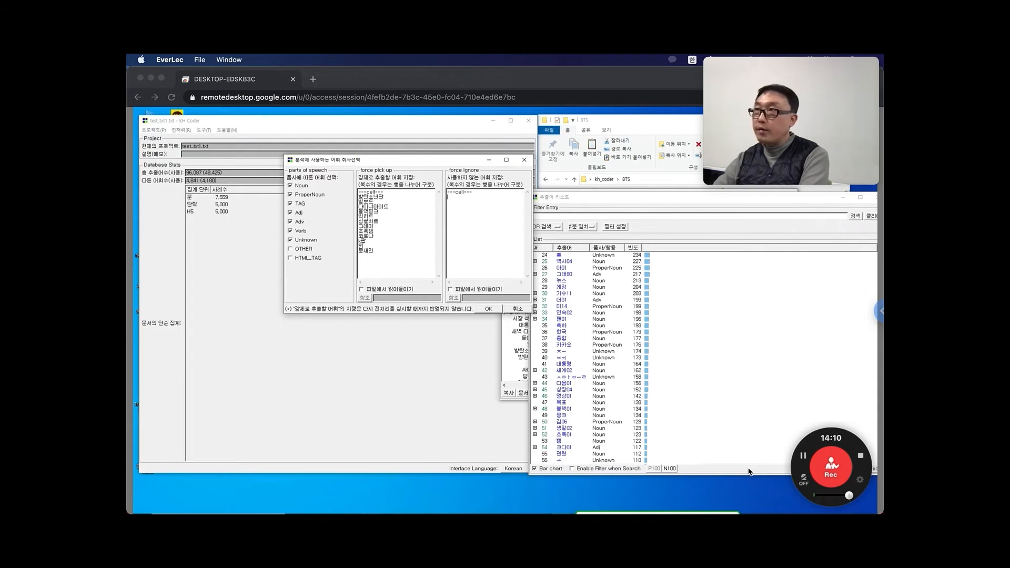
key(Return)
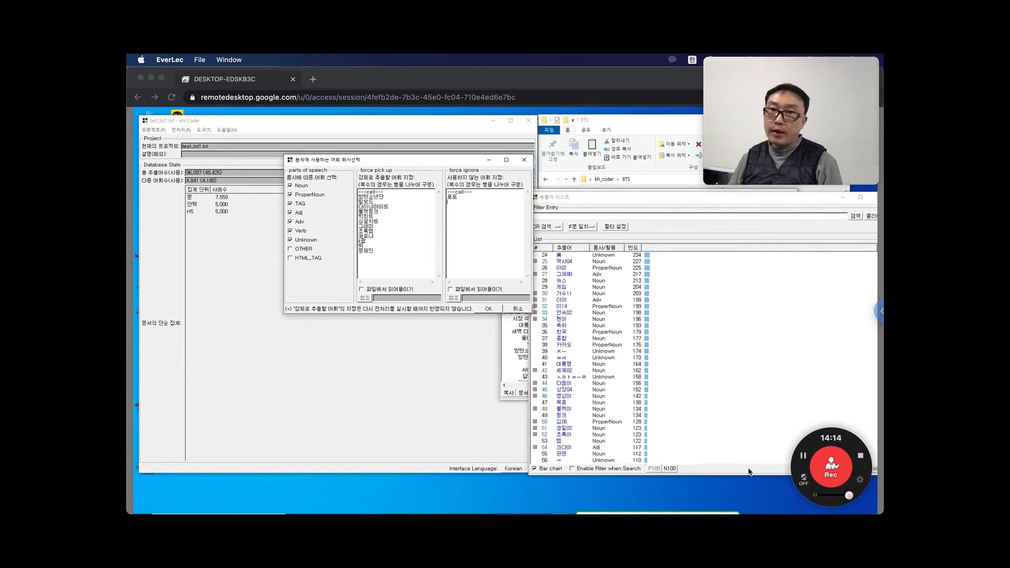
key(Escape)
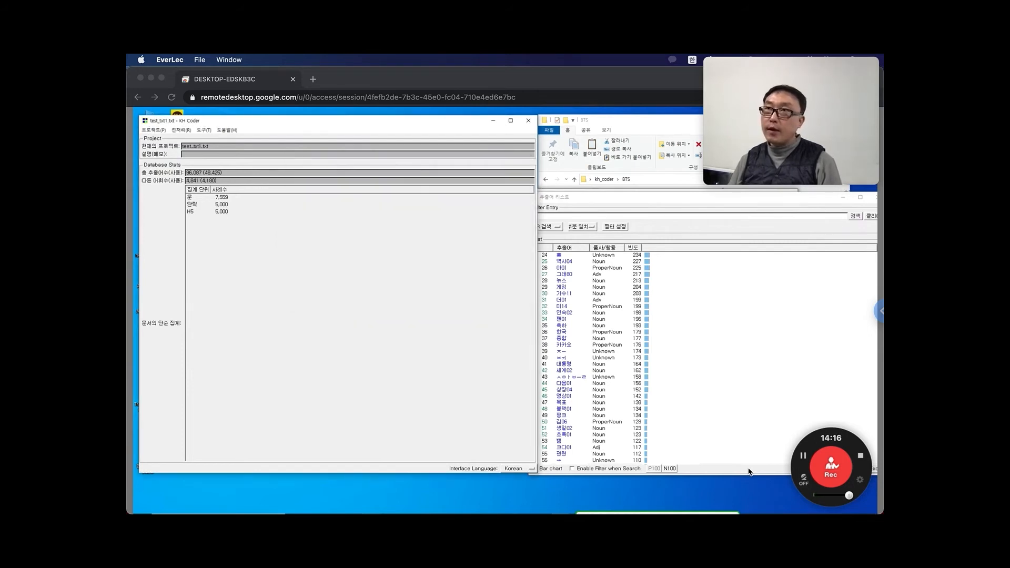
Step: Try to rerun the preprocessing of the test_txt1.txt project with the updated word selection
key(alt+r)
key(Down)
key(Down)
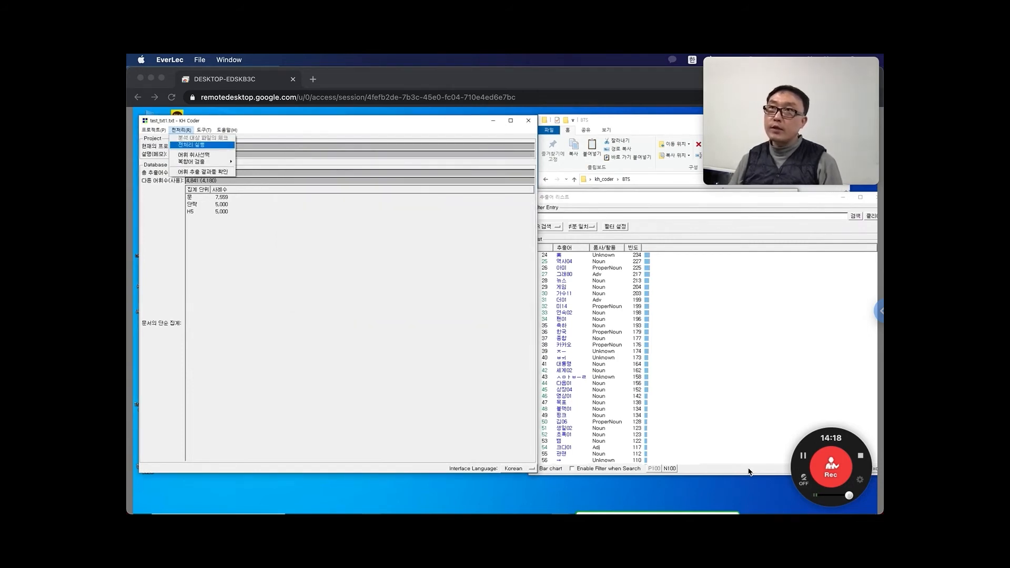
key(Return)
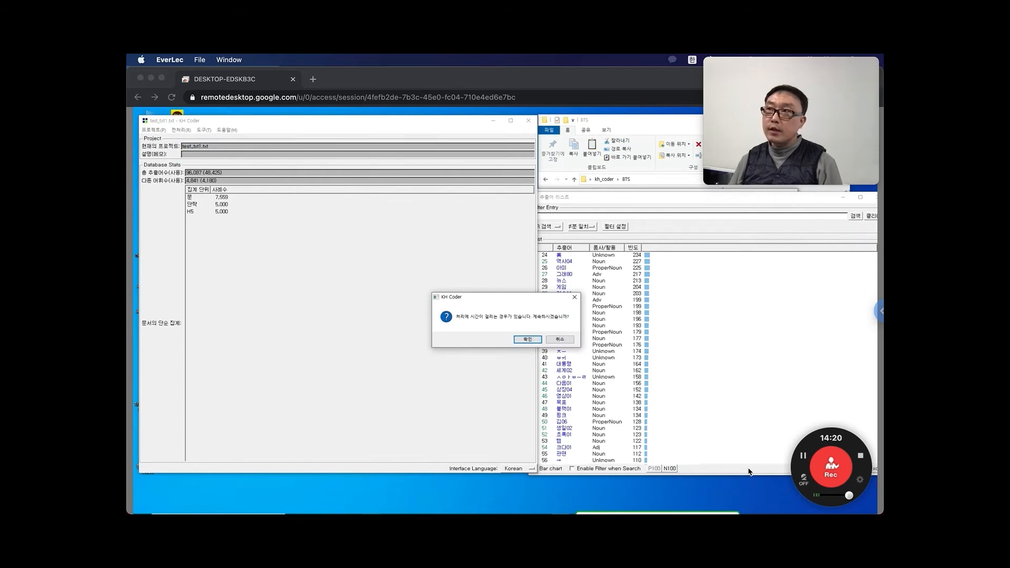
key(Return)
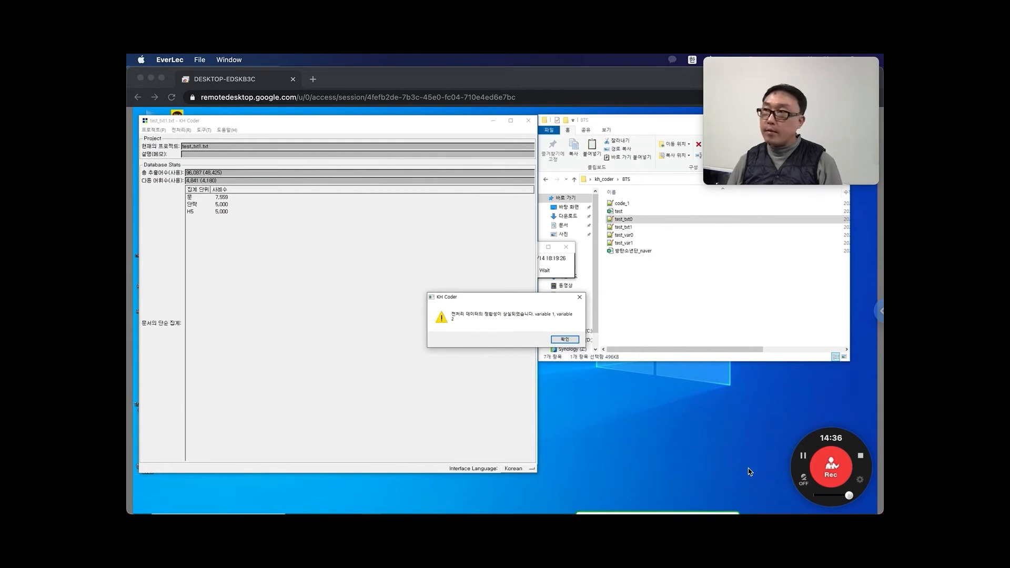
key(Return)
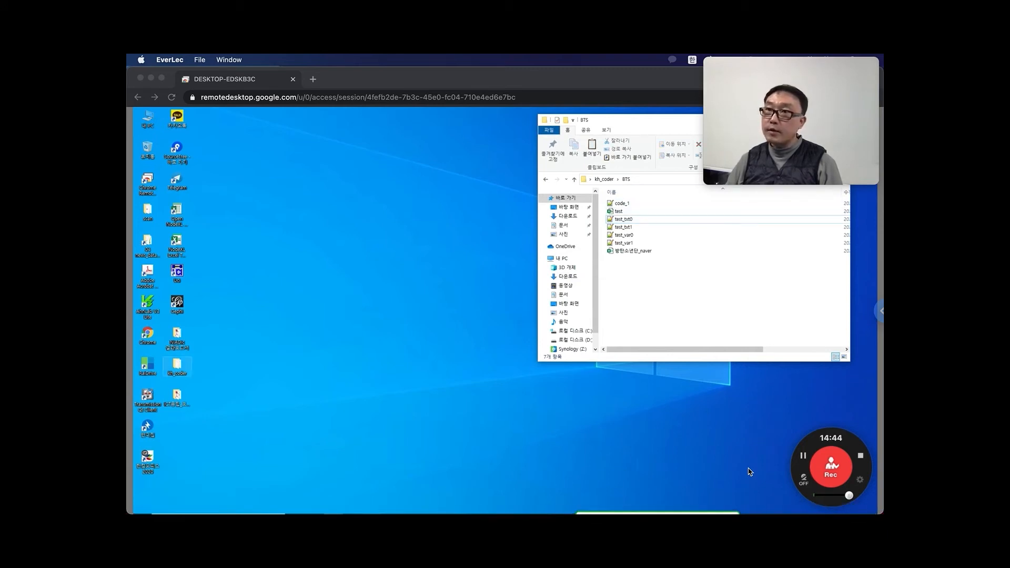
Step: Restart KH Coder from the kh_coder folder and open the existing test_txt1.txt project
double_click(176, 366)
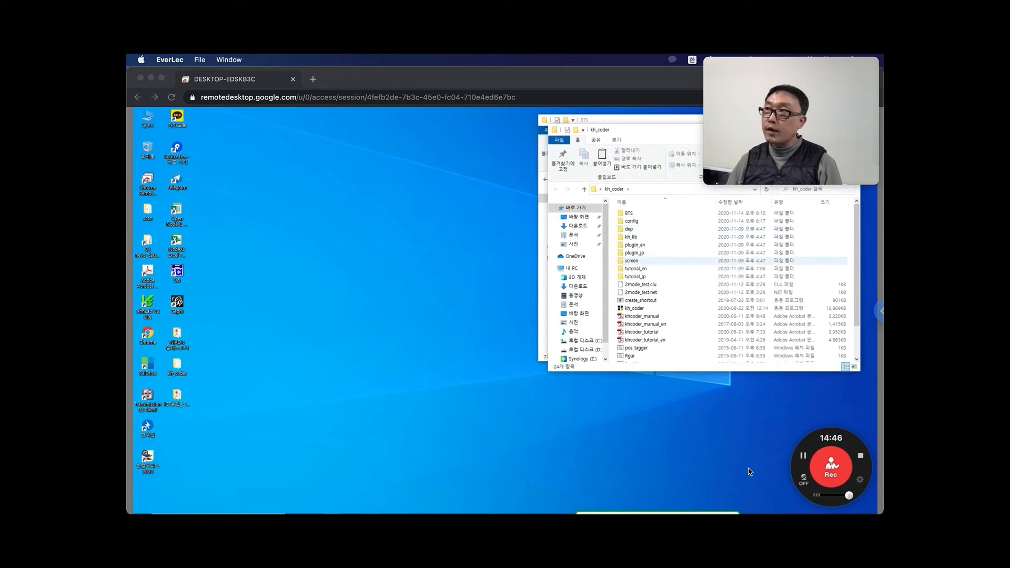
click(635, 309)
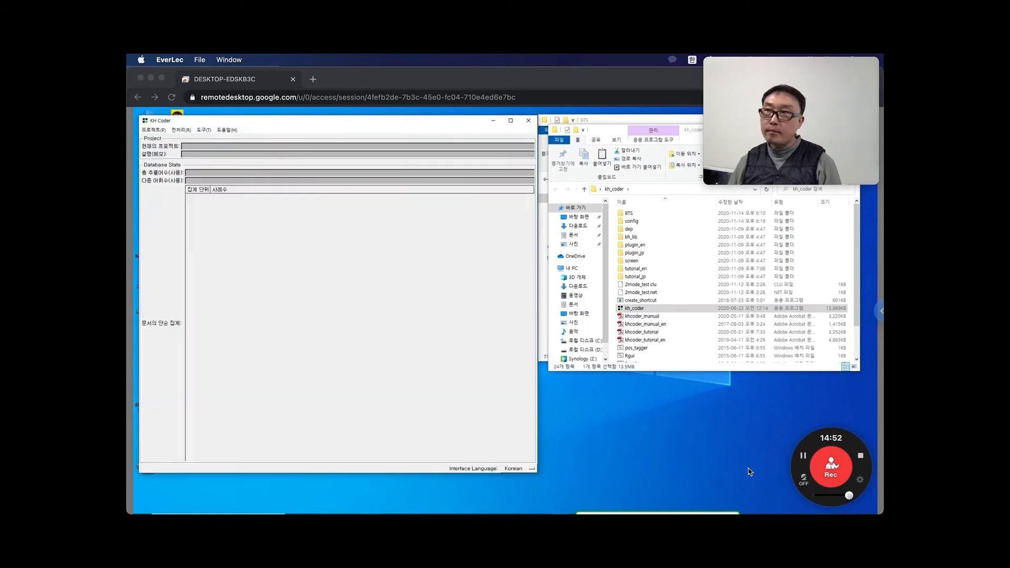
click(154, 130)
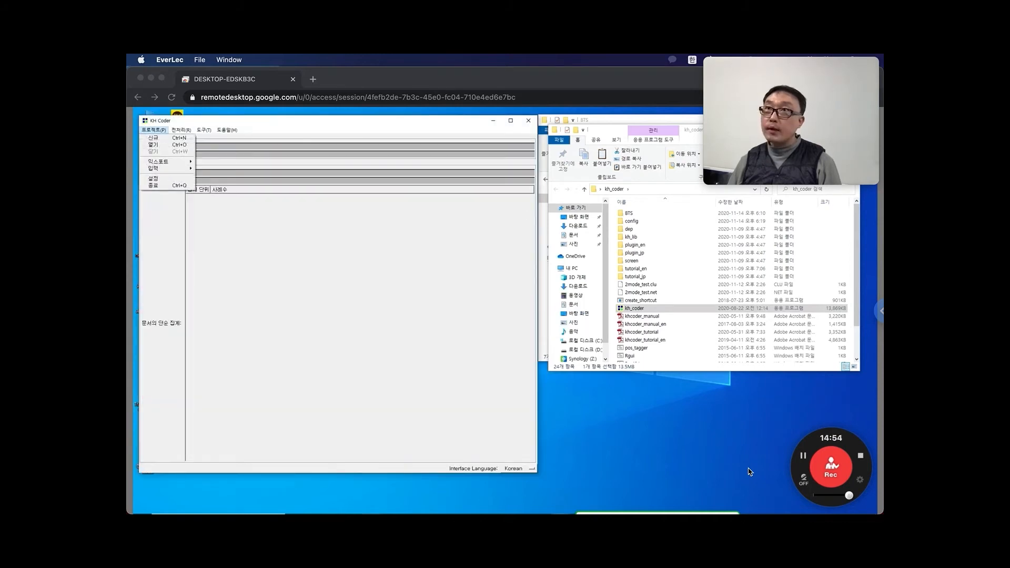
click(154, 146)
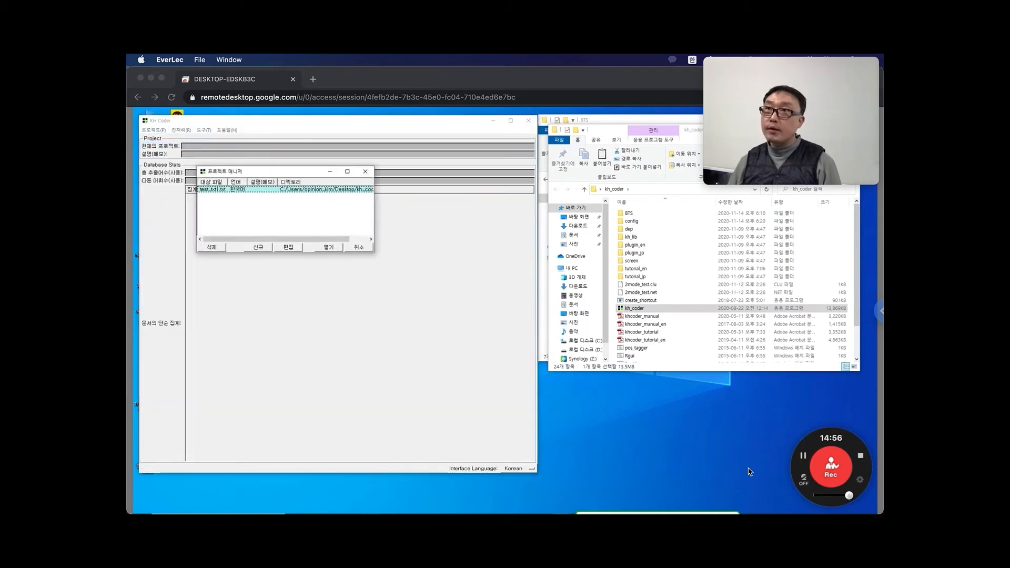
click(329, 248)
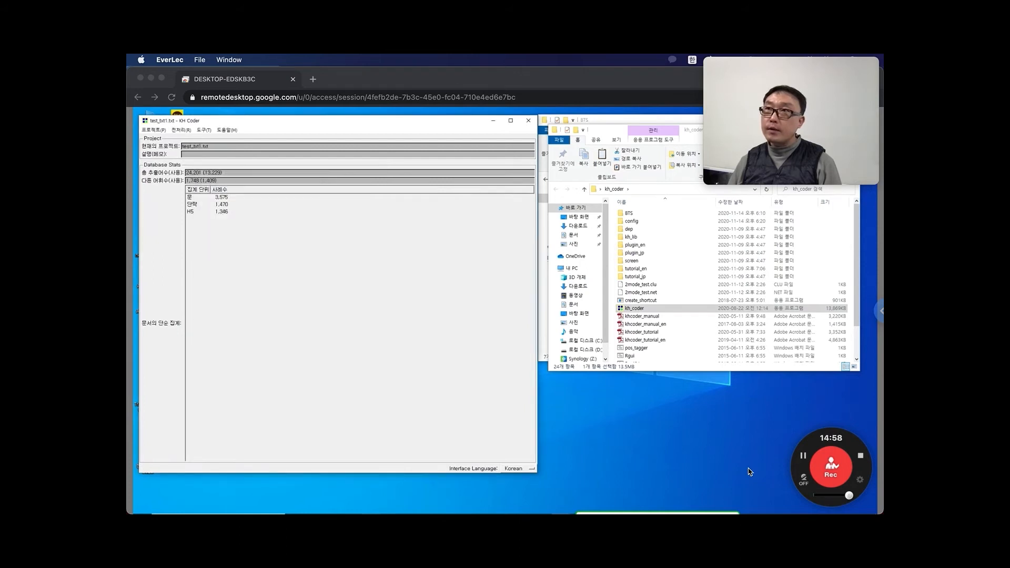
click(154, 130)
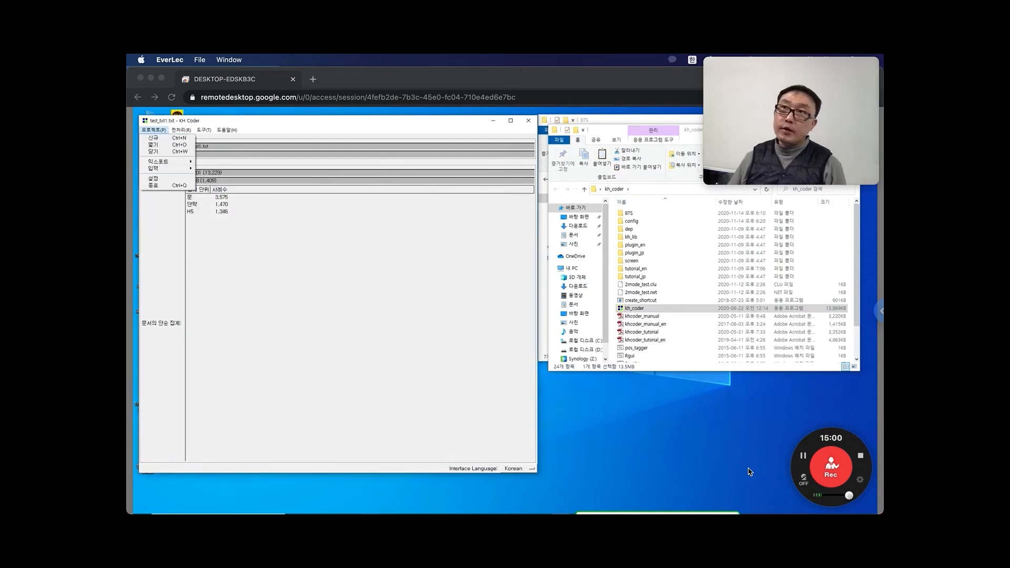
click(153, 144)
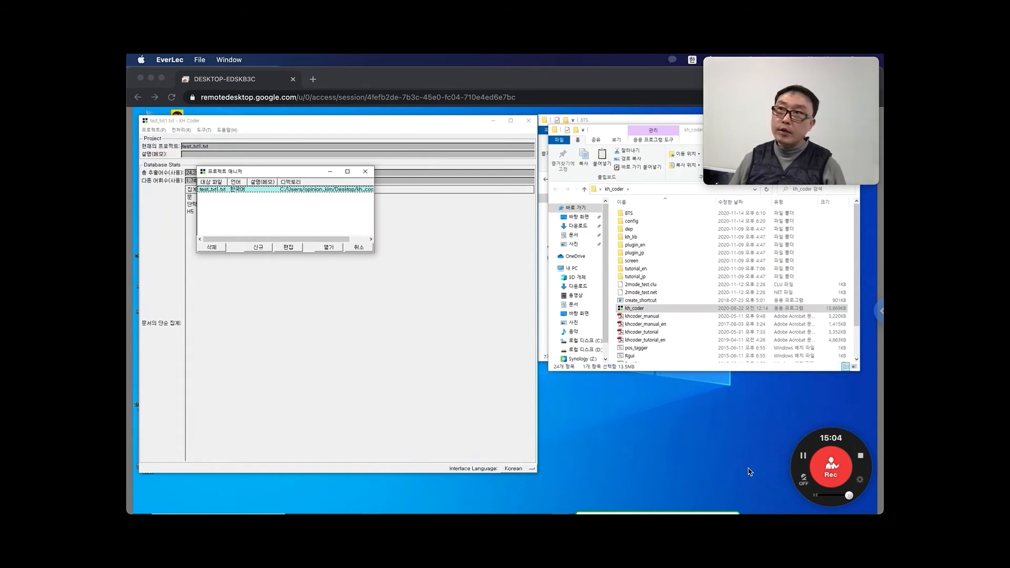
click(329, 247)
Step: Check the force pick up and force ignore words in the project's word selection settings and close them
click(181, 130)
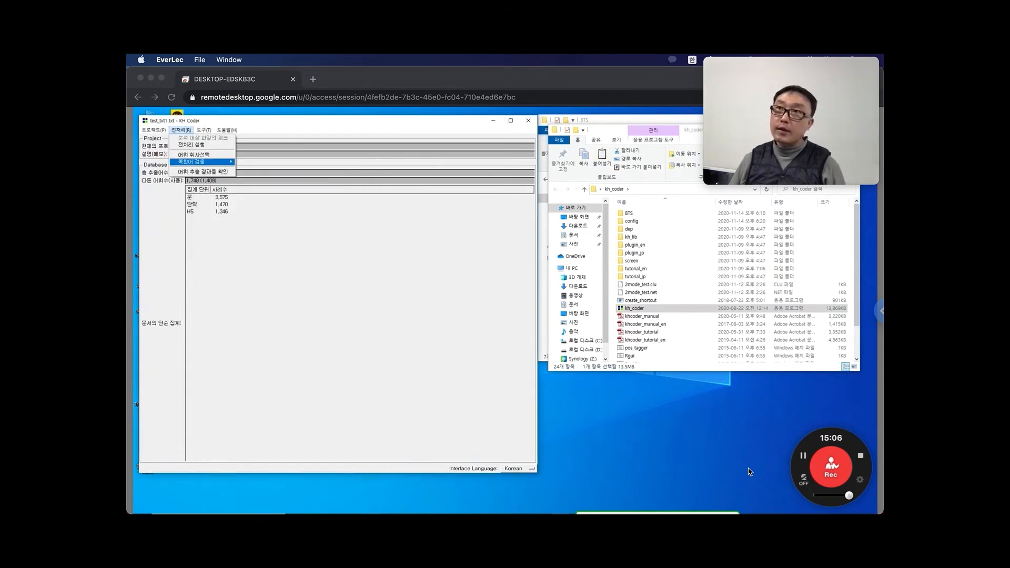
click(193, 154)
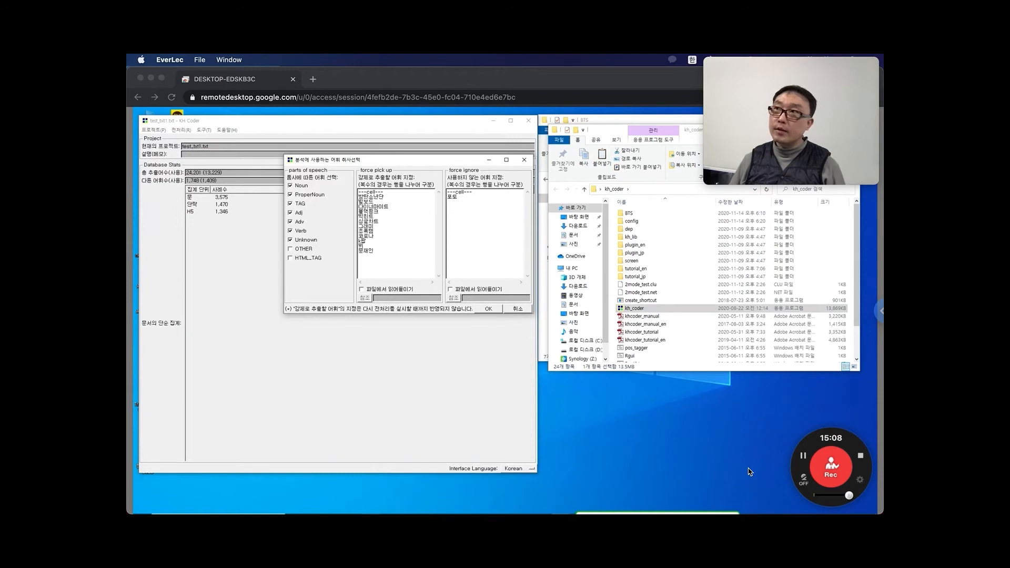
key(Escape)
Step: Try once more to run the preprocessing on the reopened test_txt1.txt project
click(186, 130)
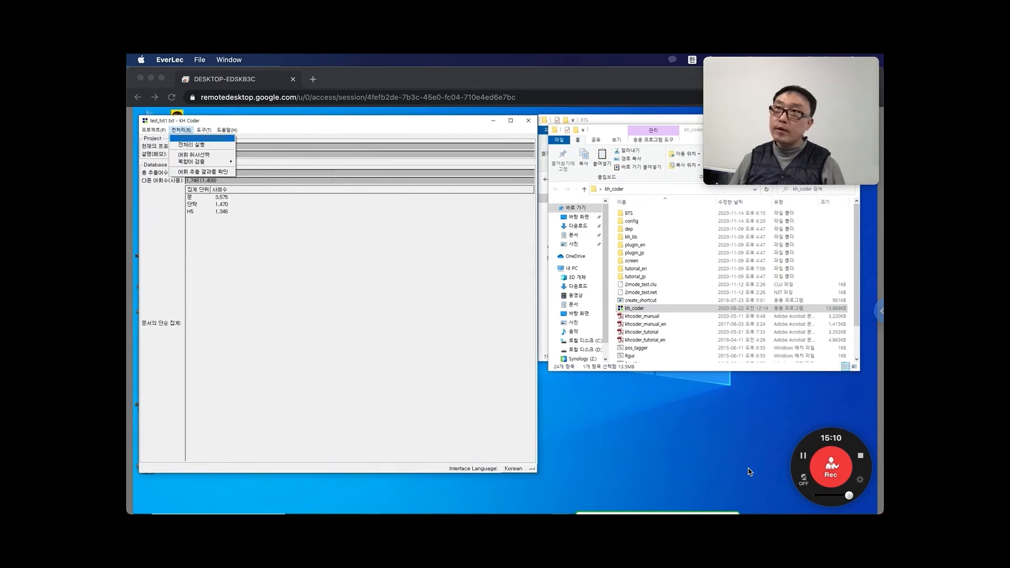
click(193, 146)
key(Return)
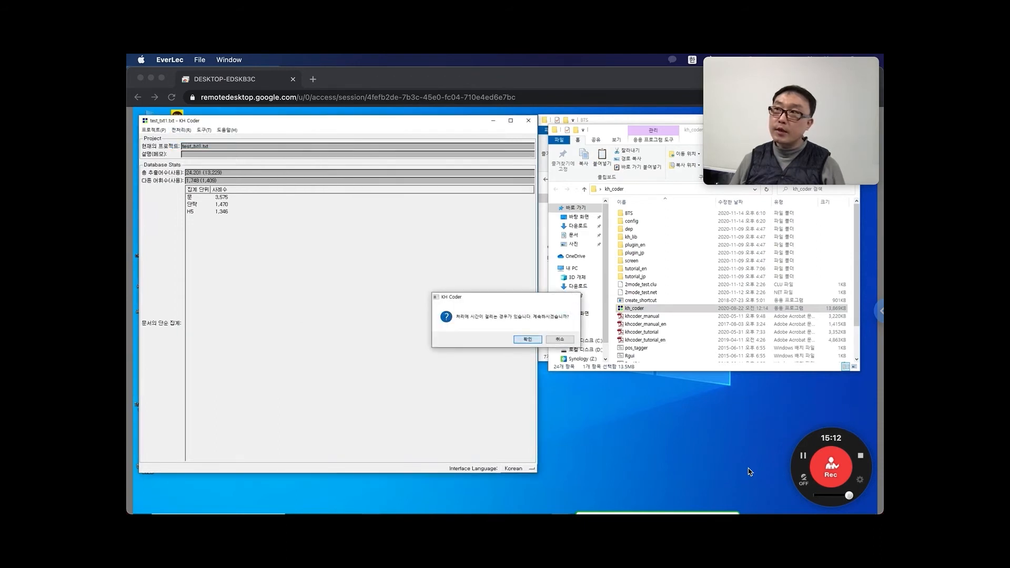
key(alt+F4)
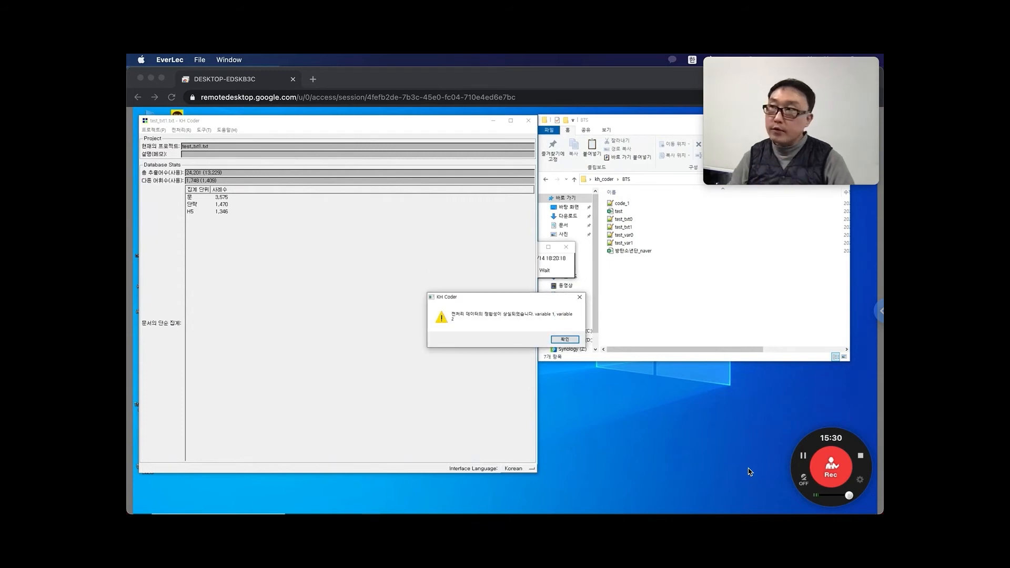
key(Return)
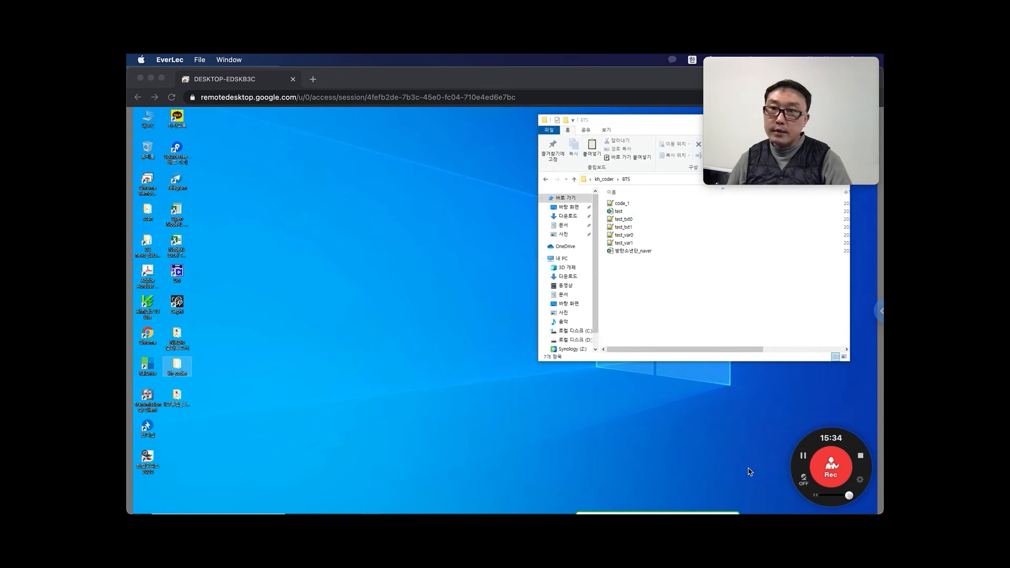
click(805, 456)
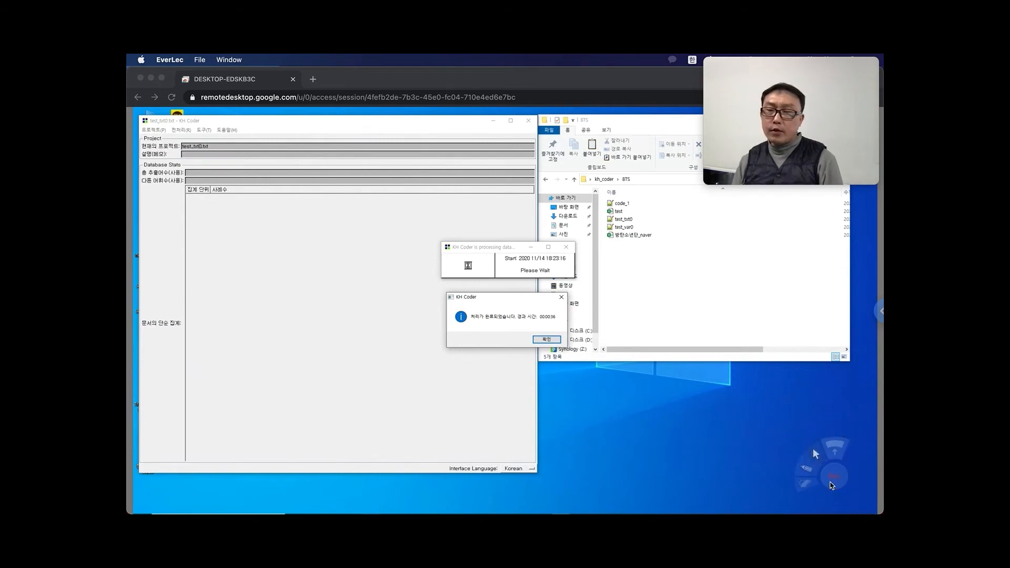
mouse_move(858, 486)
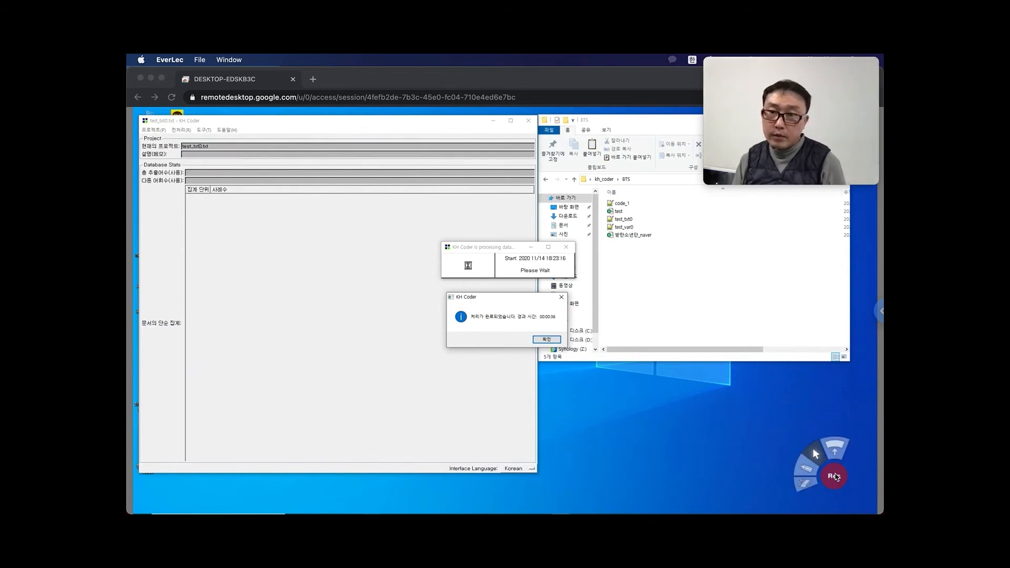
Step: Acknowledge the finished preprocessing of test_txt0.txt and open the project's extracted word list
click(547, 341)
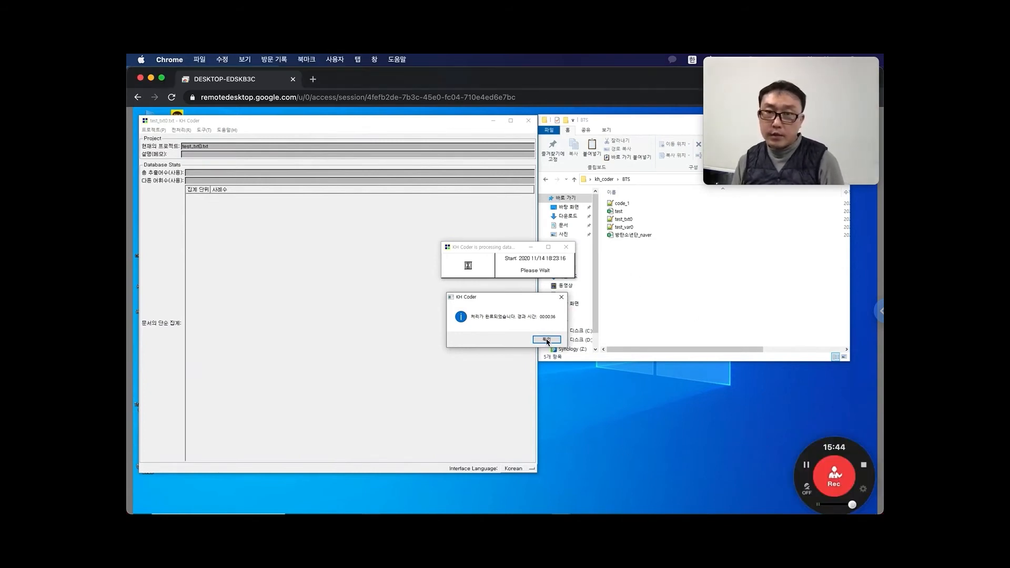
click(548, 341)
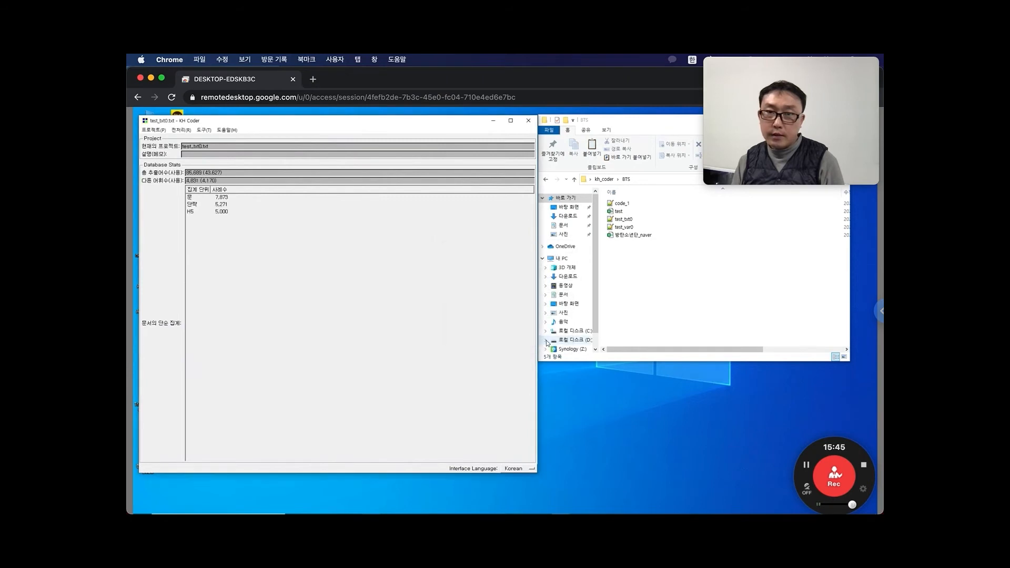
click(202, 130)
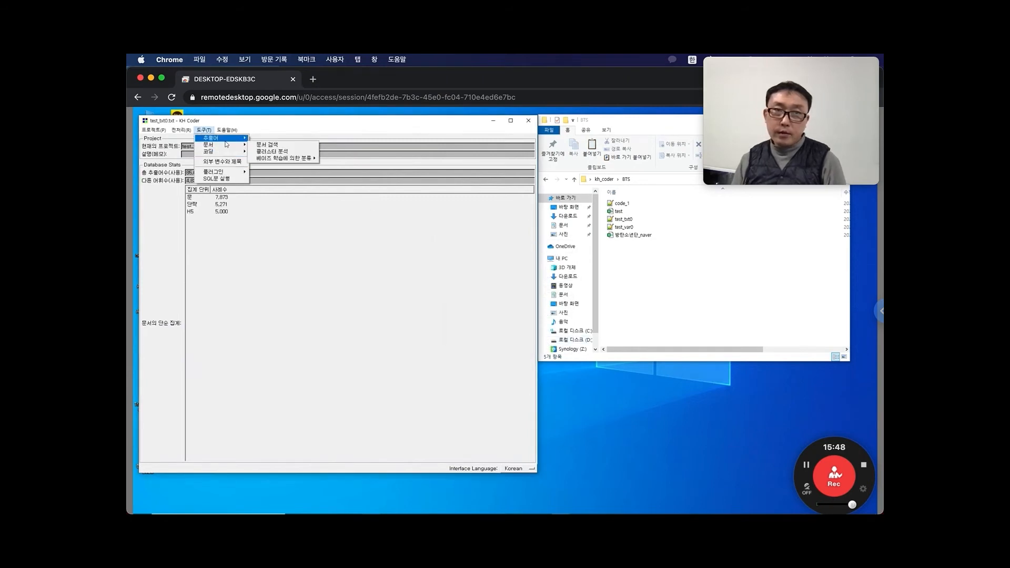
mouse_move(225, 140)
click(266, 138)
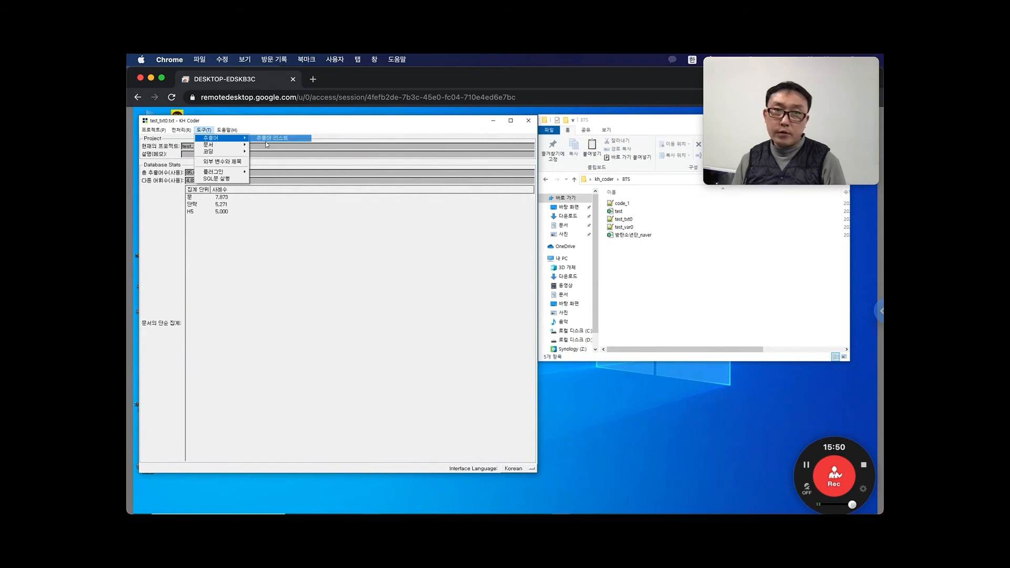
drag(646, 276, 381, 171)
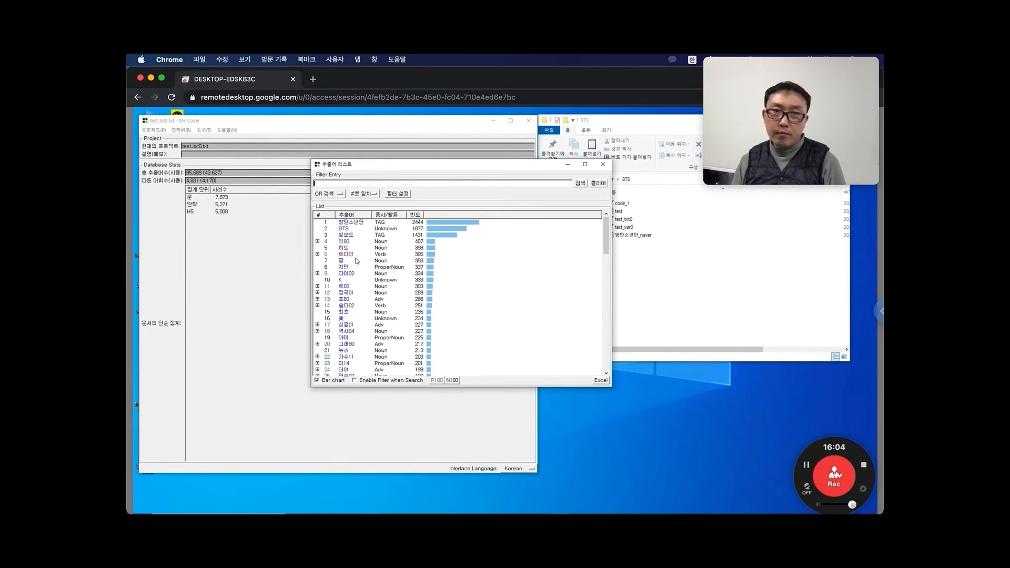
Step: Examine the KWIC concordance of the verb 트다01 in the new word list and close it
double_click(342, 254)
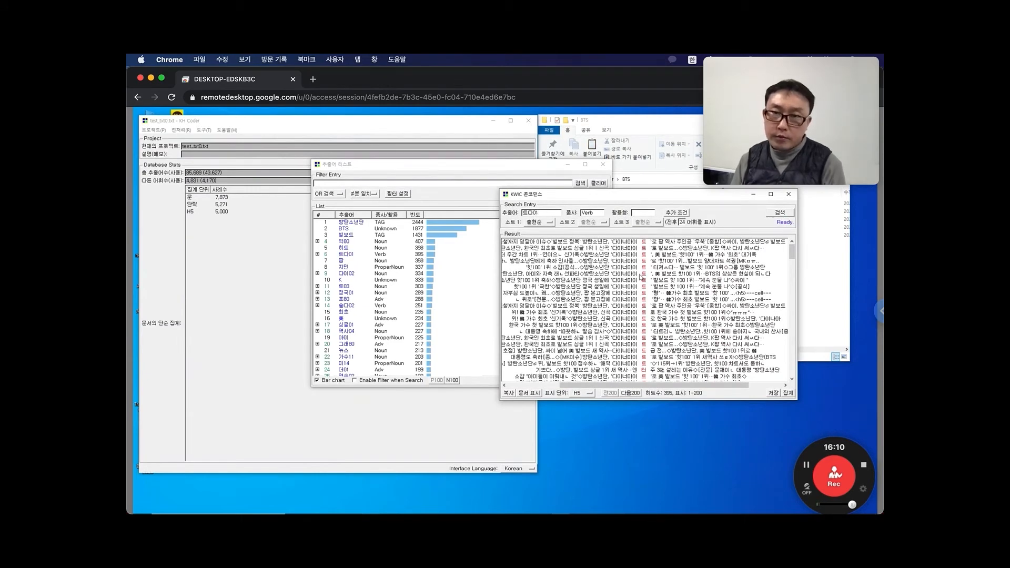
click(787, 196)
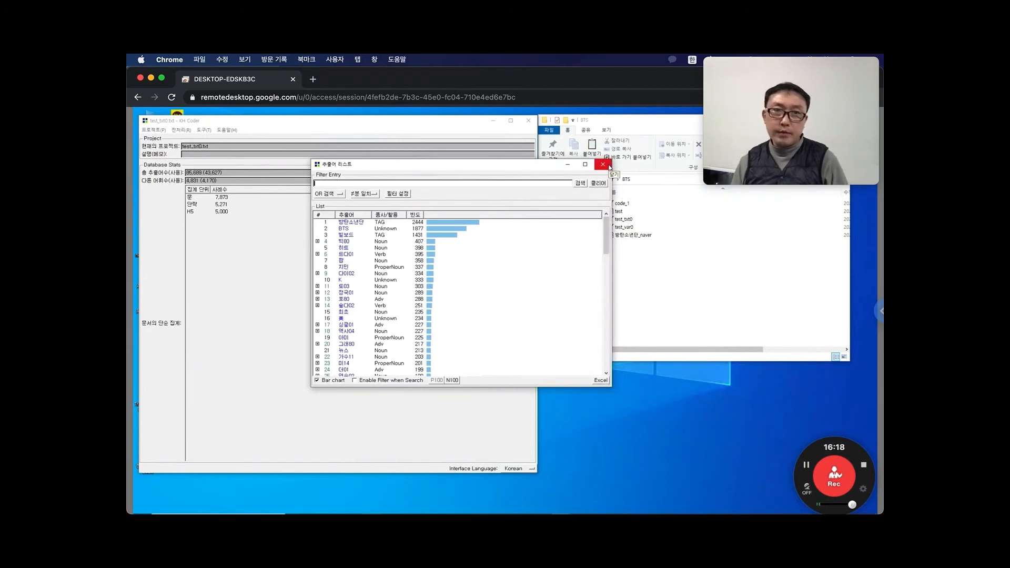
Step: Close the old word list and compare the word selection settings' force pick up and force ignore words with the updated extracted word list
click(609, 166)
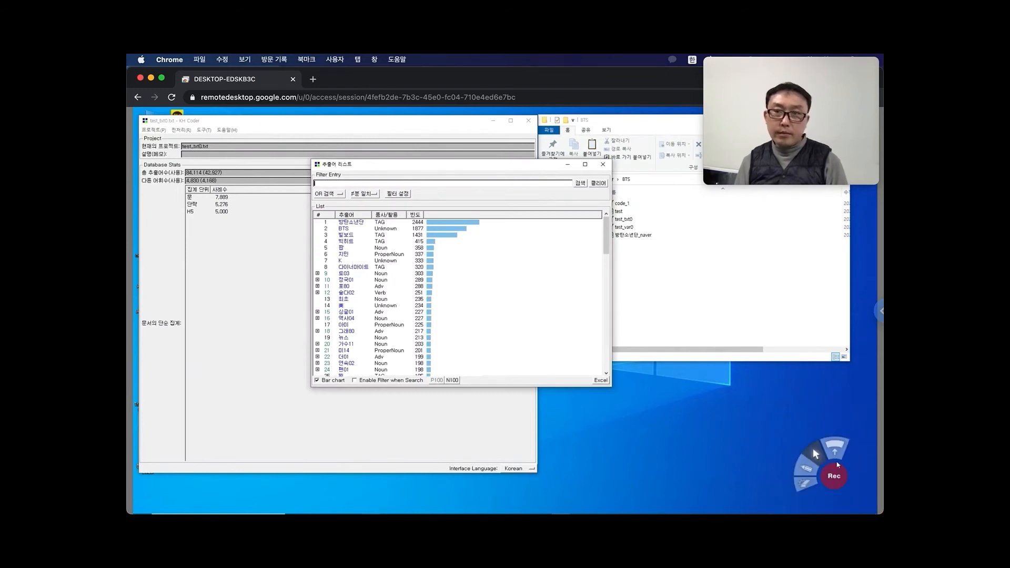
click(837, 485)
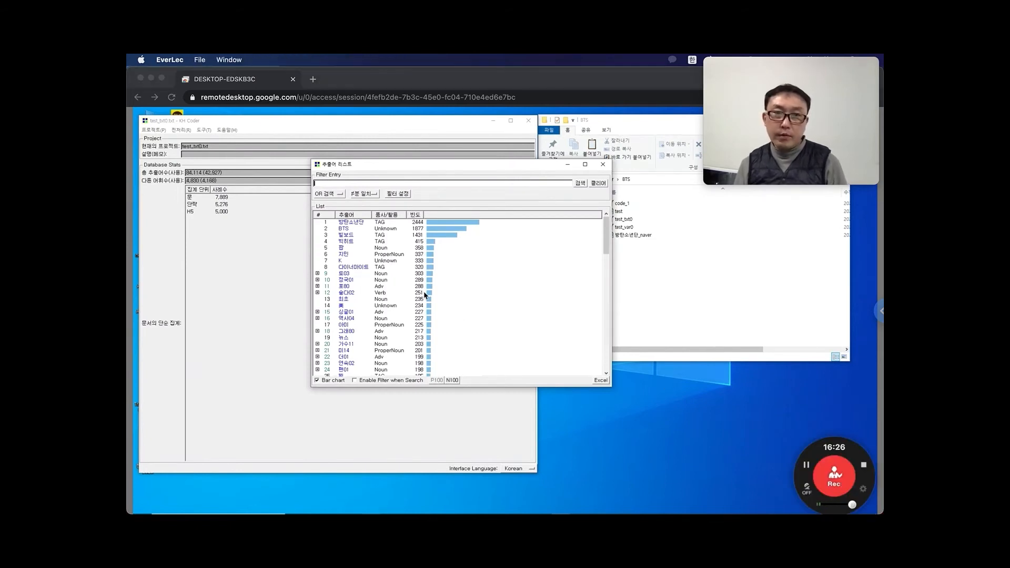
click(182, 131)
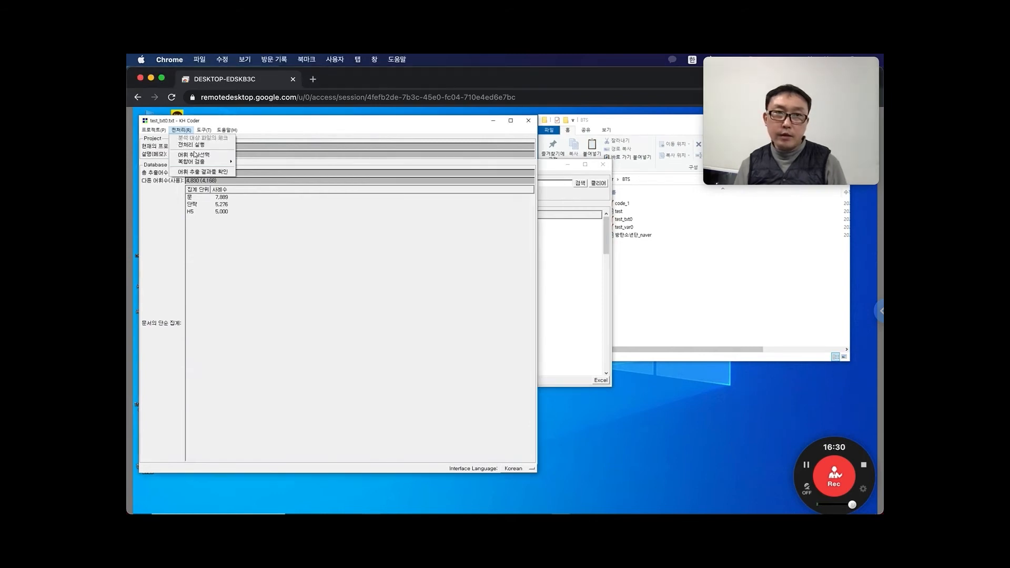
click(196, 156)
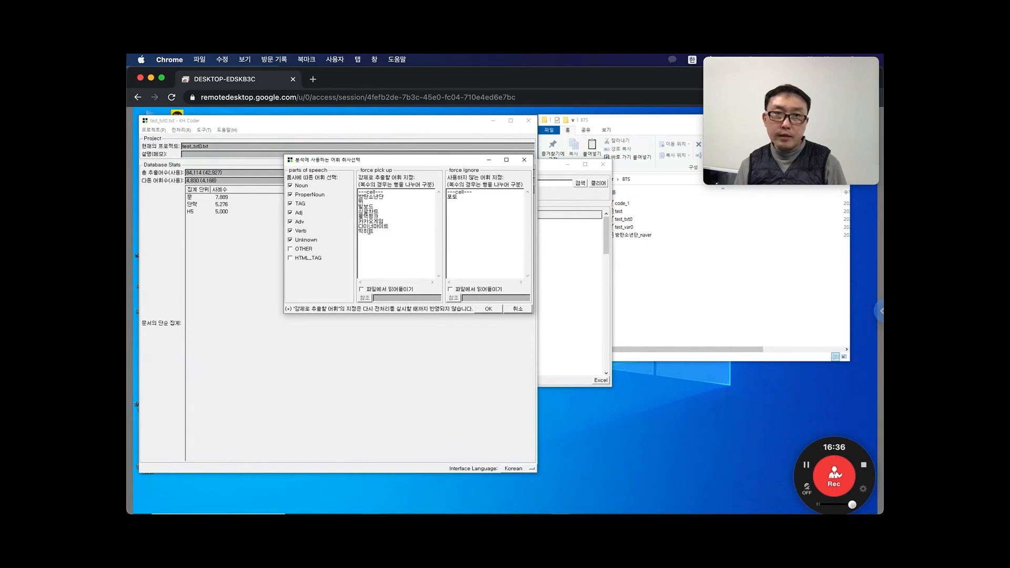
click(607, 308)
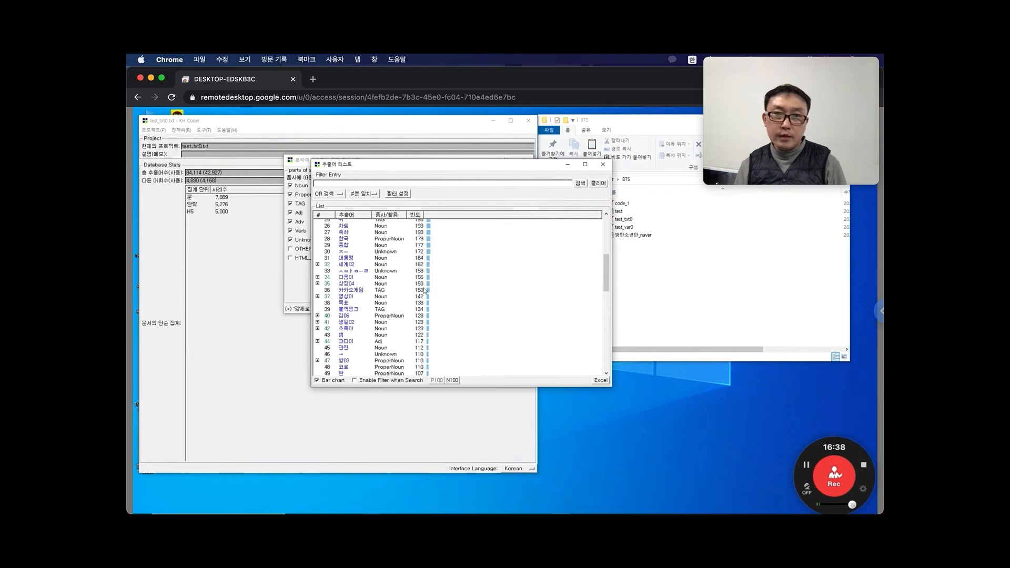
drag(607, 289, 608, 237)
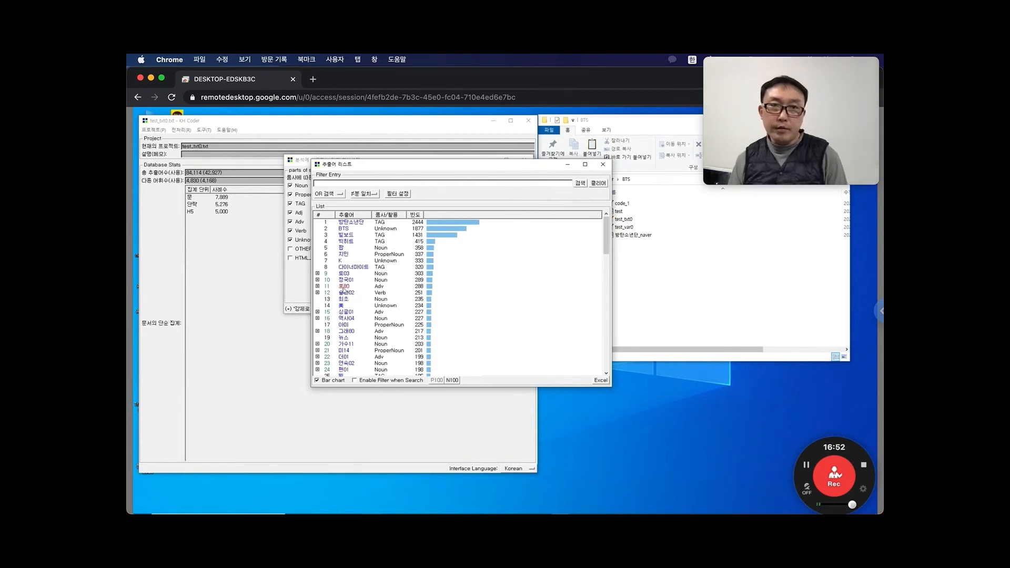
Step: Examine the KWIC concordance of the adverb 포80, and close it along with the word list and the word selection settings
double_click(344, 288)
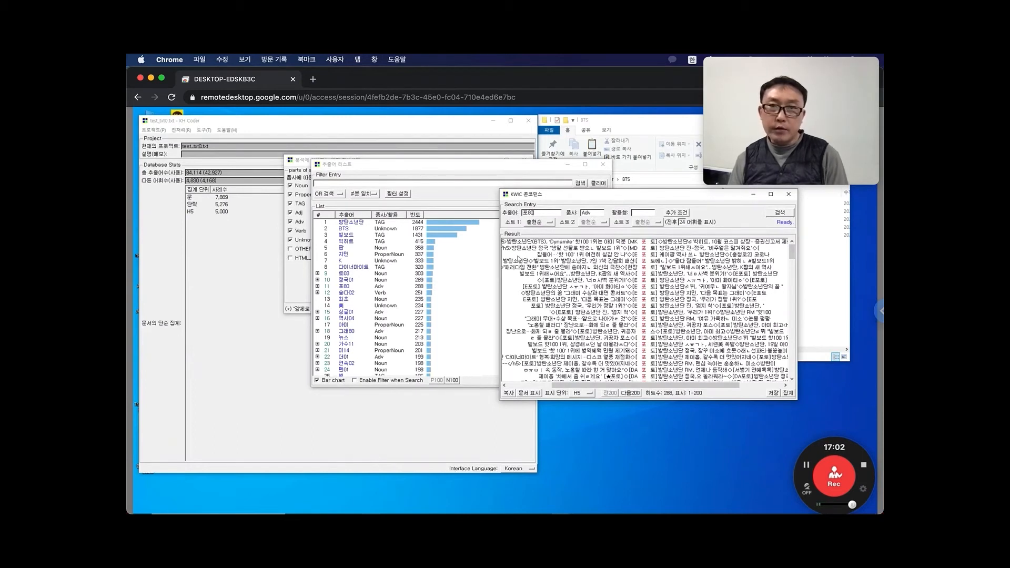
click(789, 194)
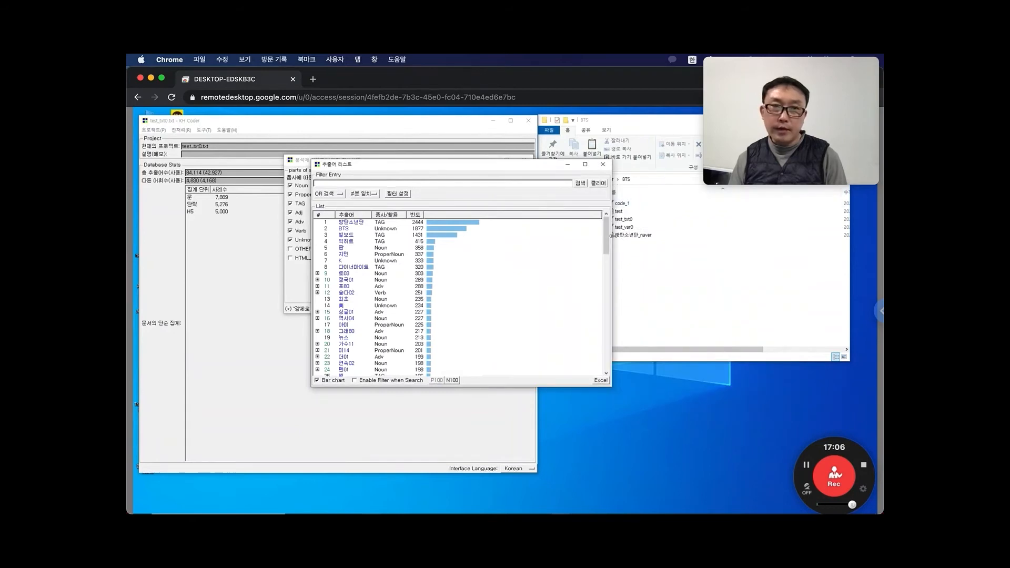
click(604, 166)
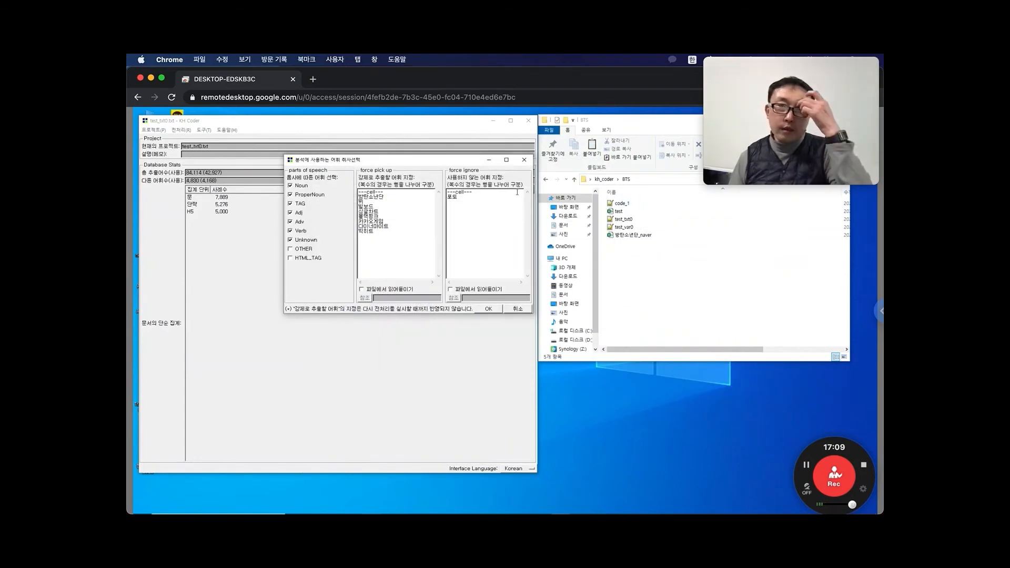
click(524, 159)
Step: Examine the term frequency (TF) distribution of the extracted words from the lowest to the highest counts and close it
click(202, 130)
mouse_move(212, 140)
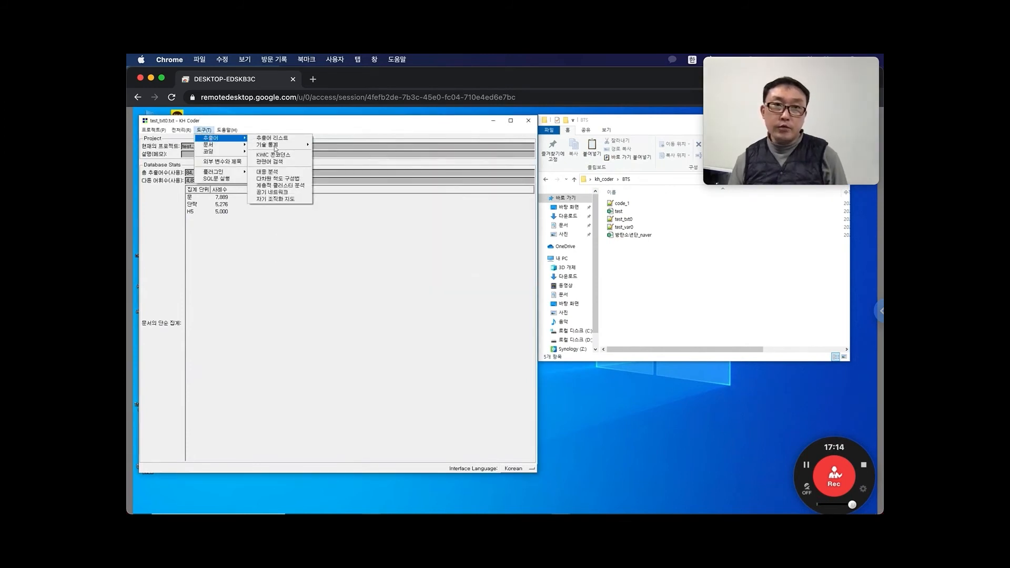
mouse_move(277, 148)
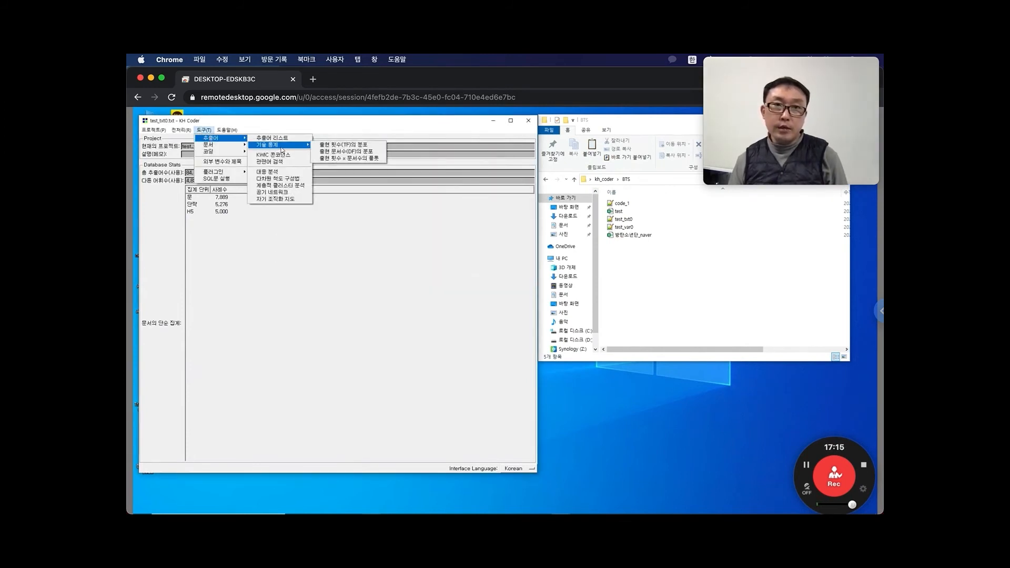
click(344, 145)
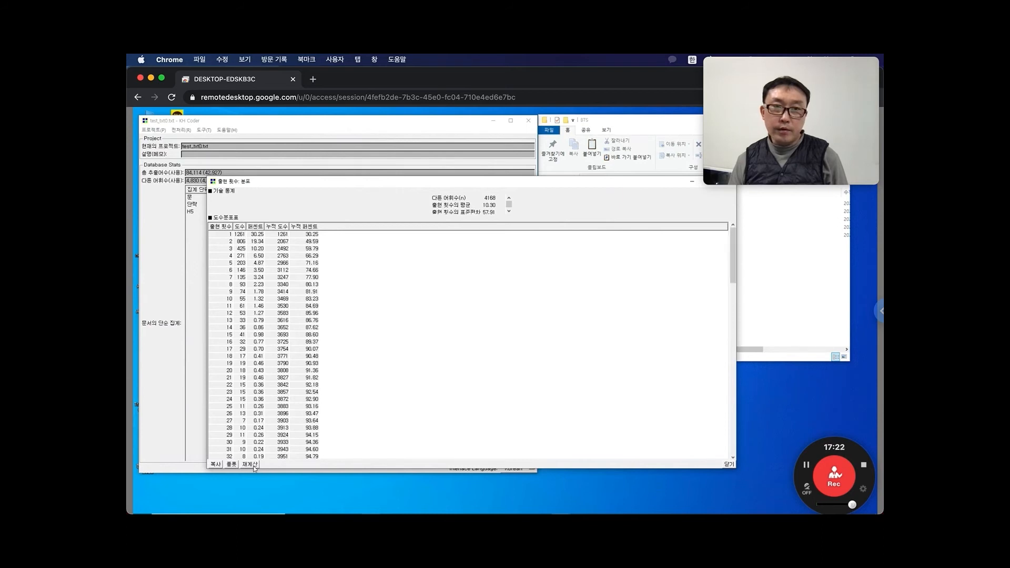
click(229, 236)
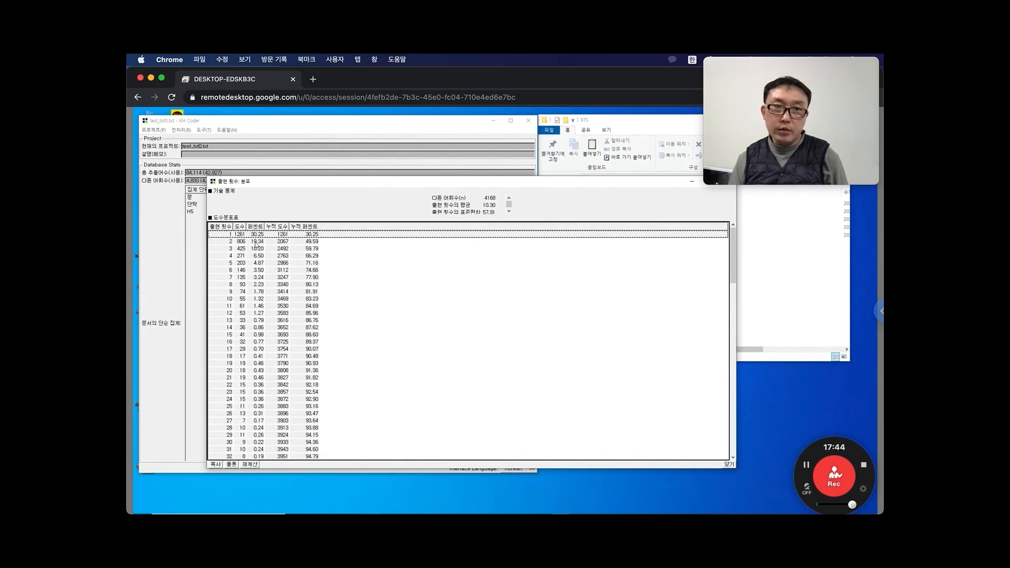
drag(733, 282, 719, 469)
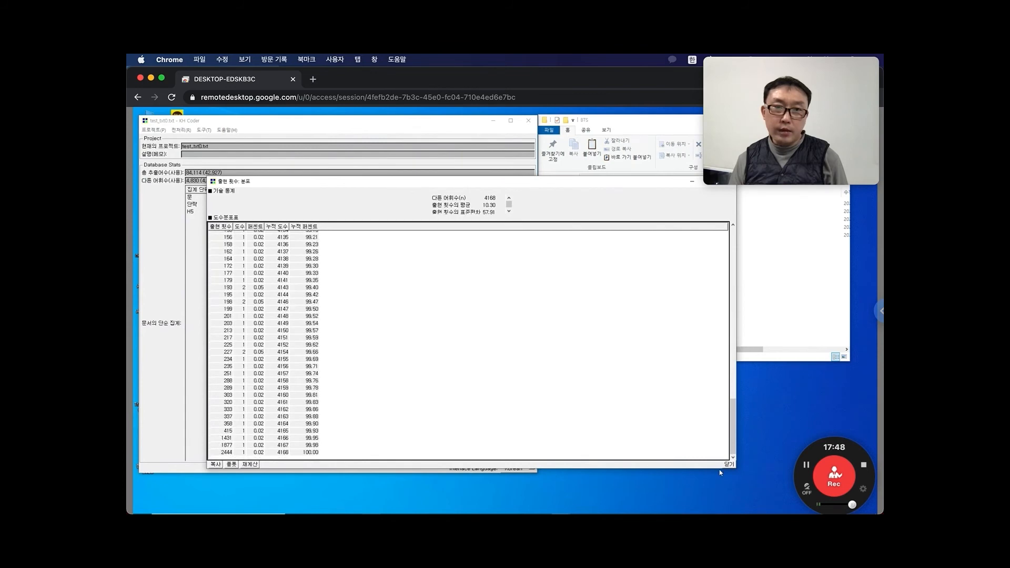
click(227, 452)
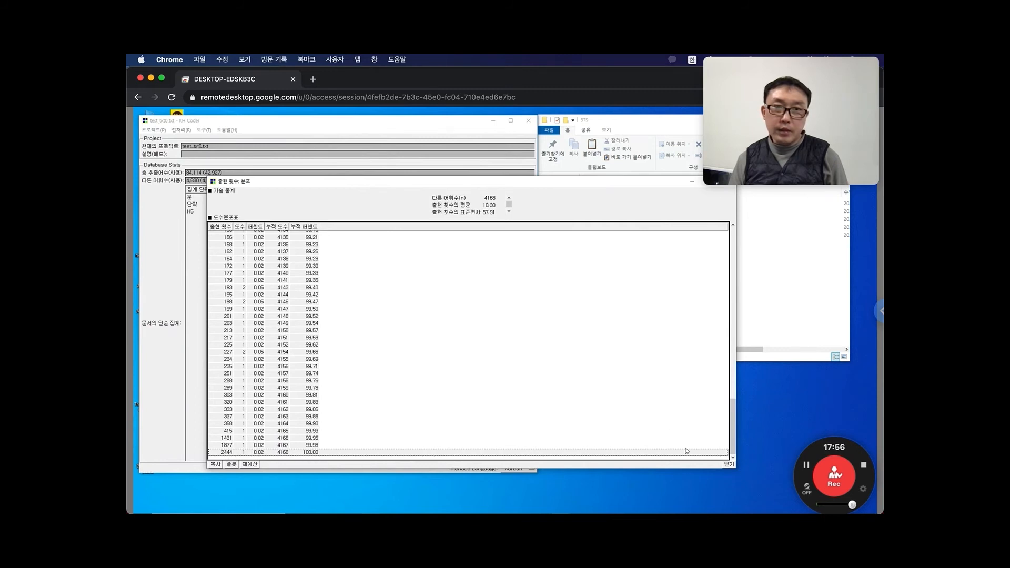
drag(734, 449, 739, 269)
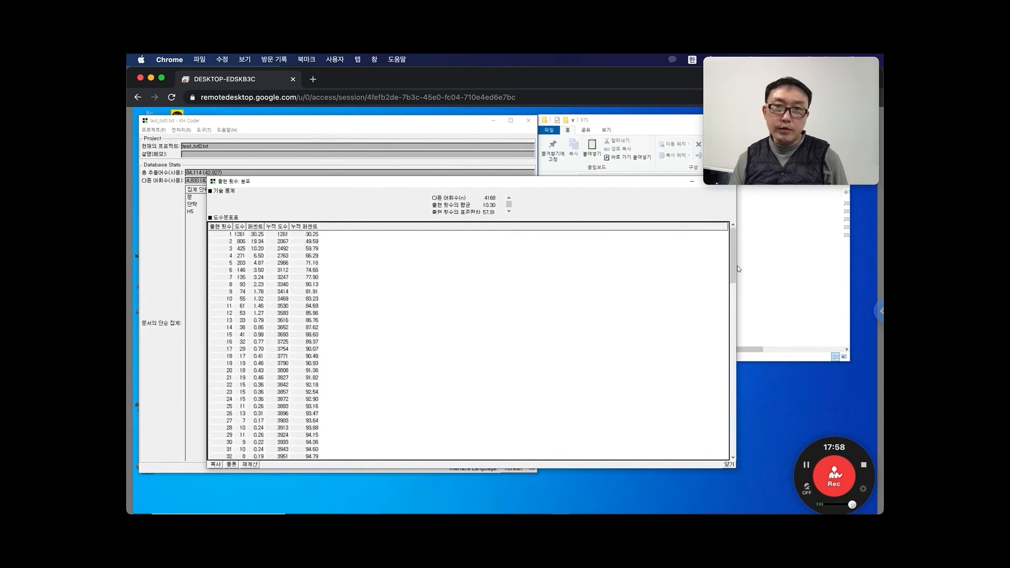
right_click(399, 187)
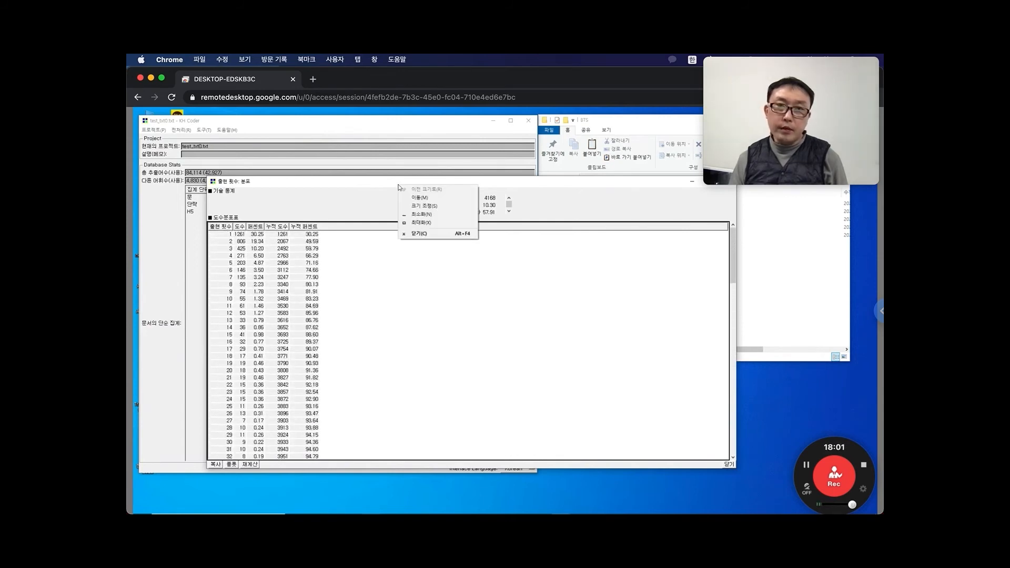
click(415, 238)
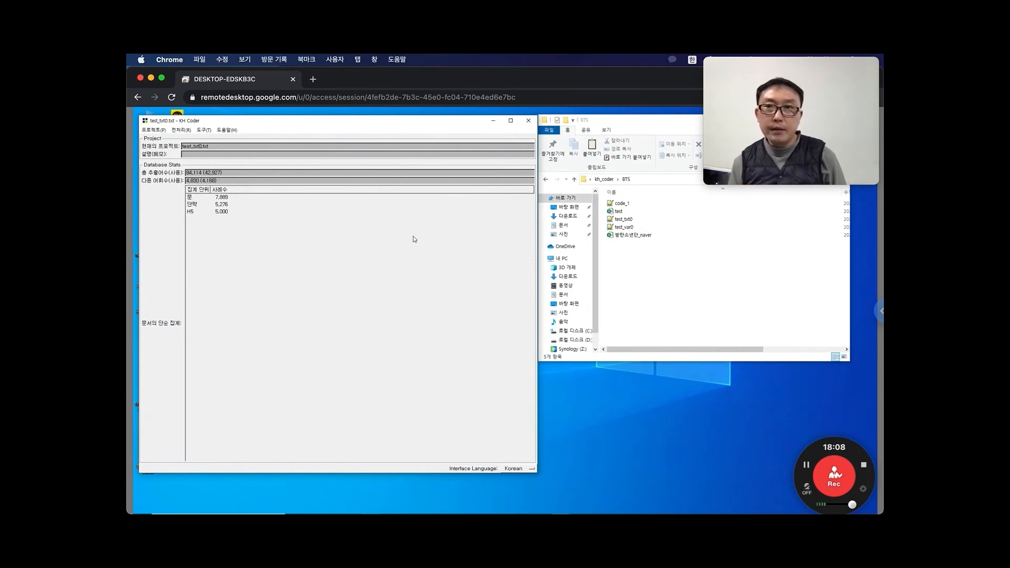
Step: Examine the document frequency (DF) distribution of the extracted words by H5 unit and close it
click(201, 130)
mouse_move(214, 142)
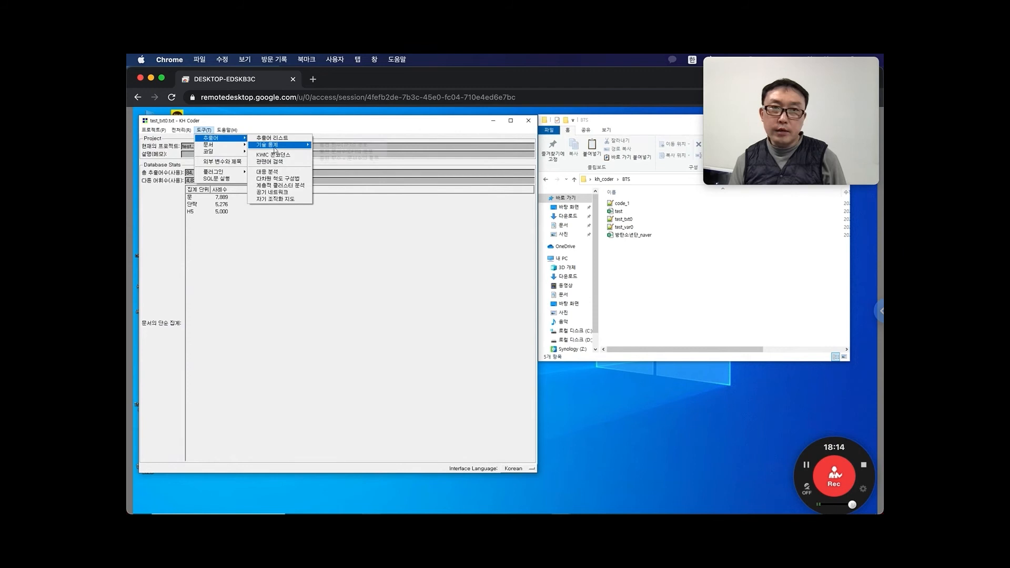
mouse_move(289, 145)
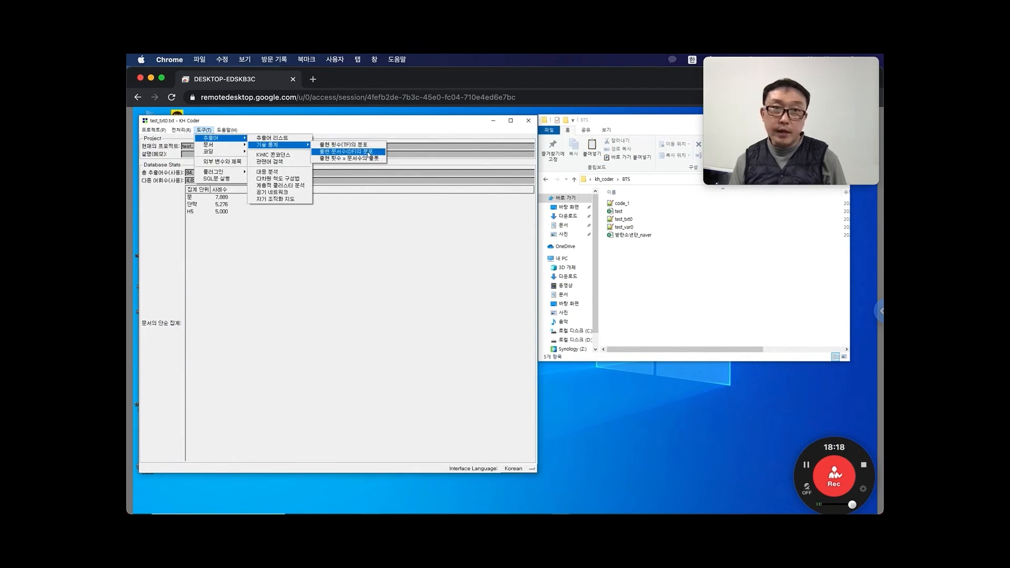
click(369, 154)
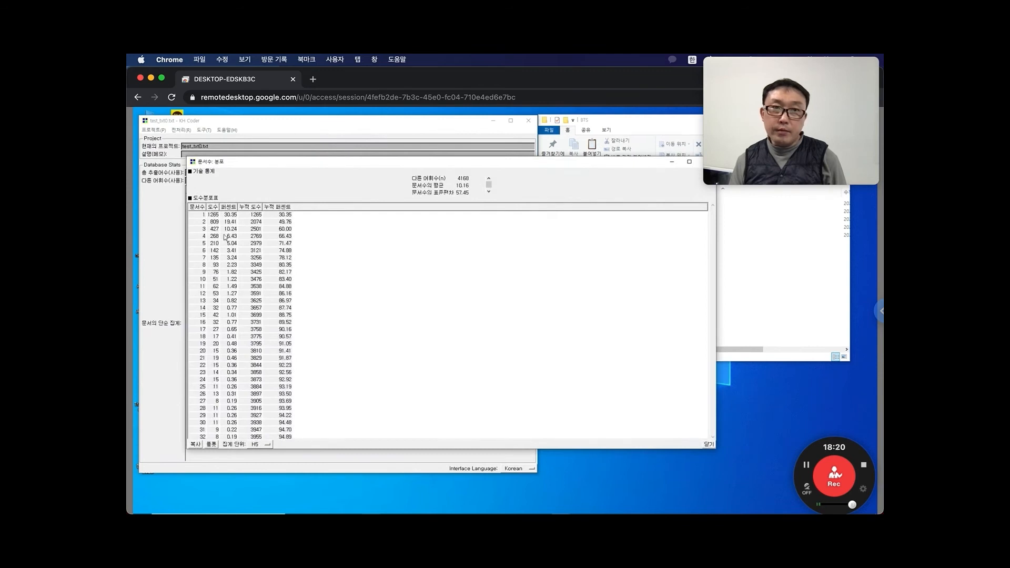
click(203, 216)
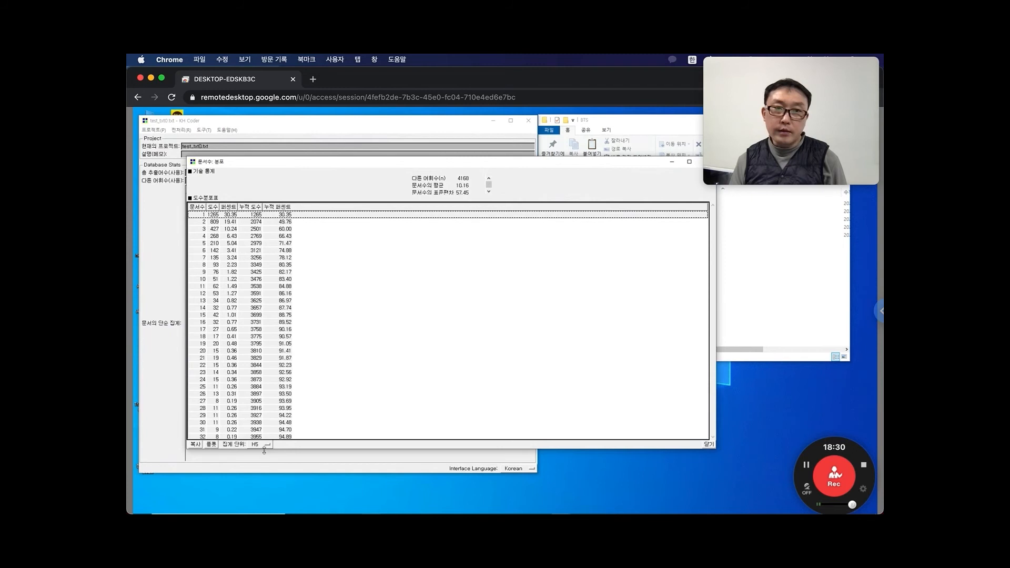
right_click(644, 165)
click(685, 213)
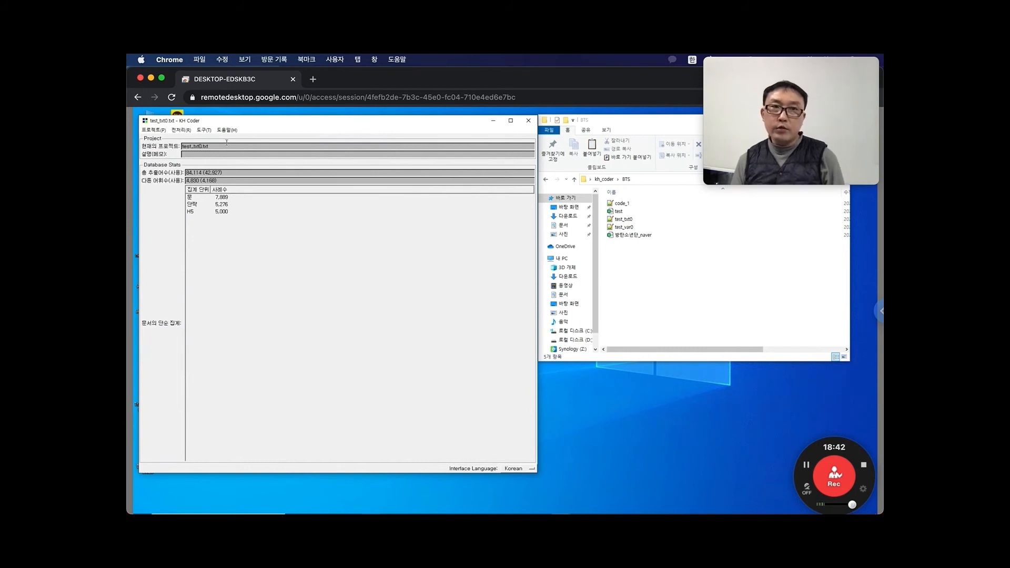
Step: Open the KWIC concordance tool and search for the extracted word 방탄소년단 in order of appearance (출현순)
click(206, 130)
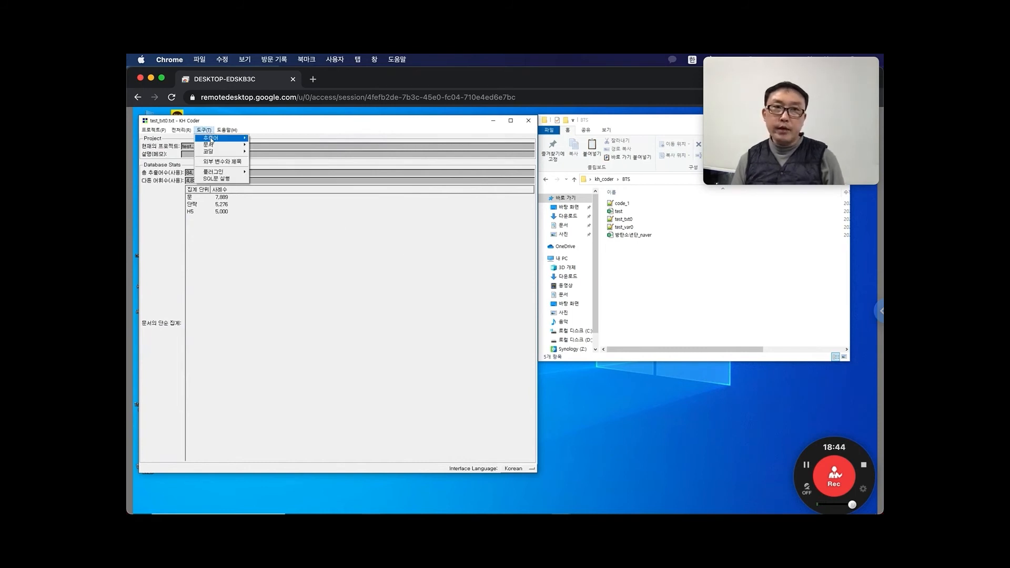
mouse_move(211, 139)
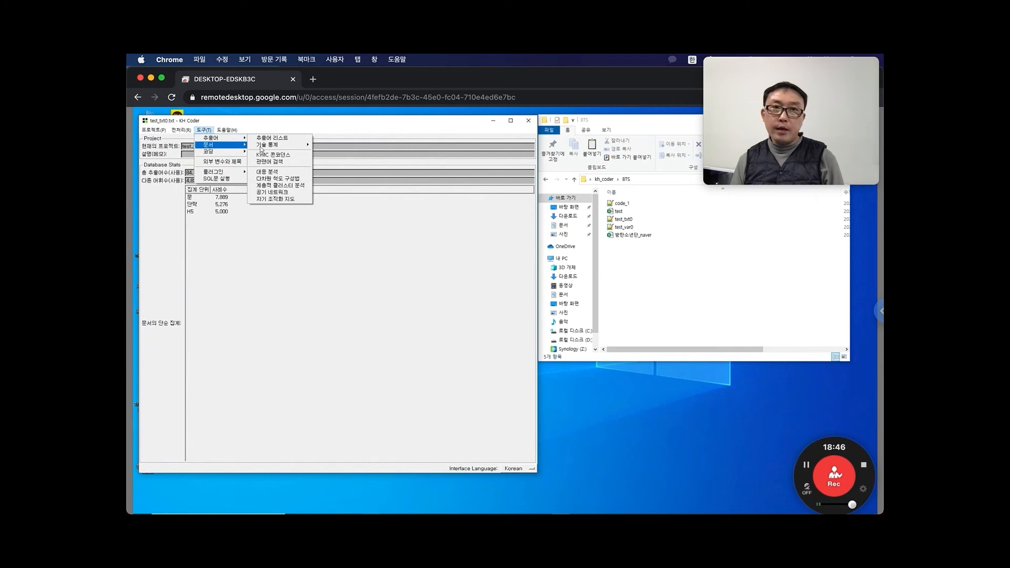
mouse_move(268, 148)
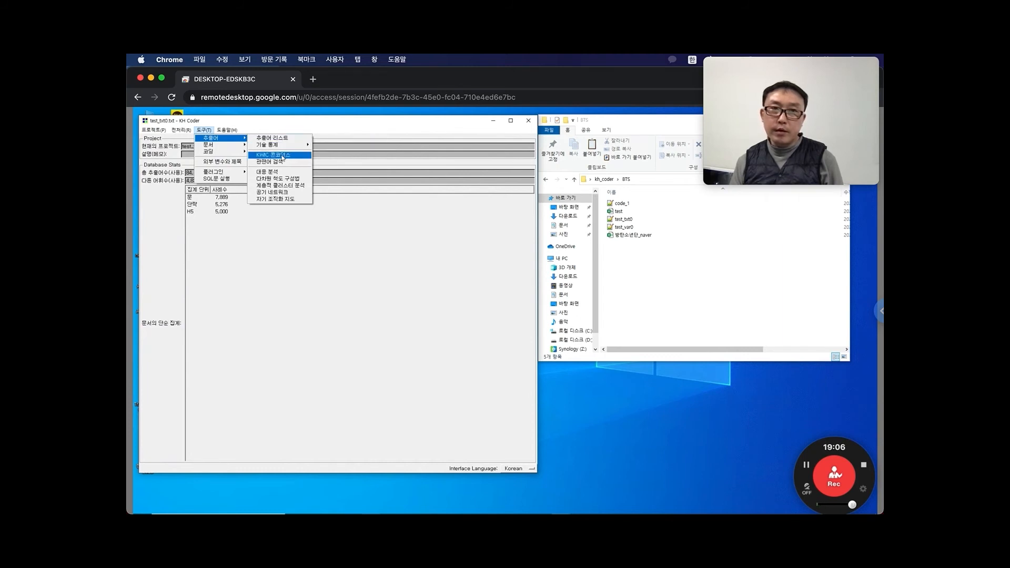
click(282, 156)
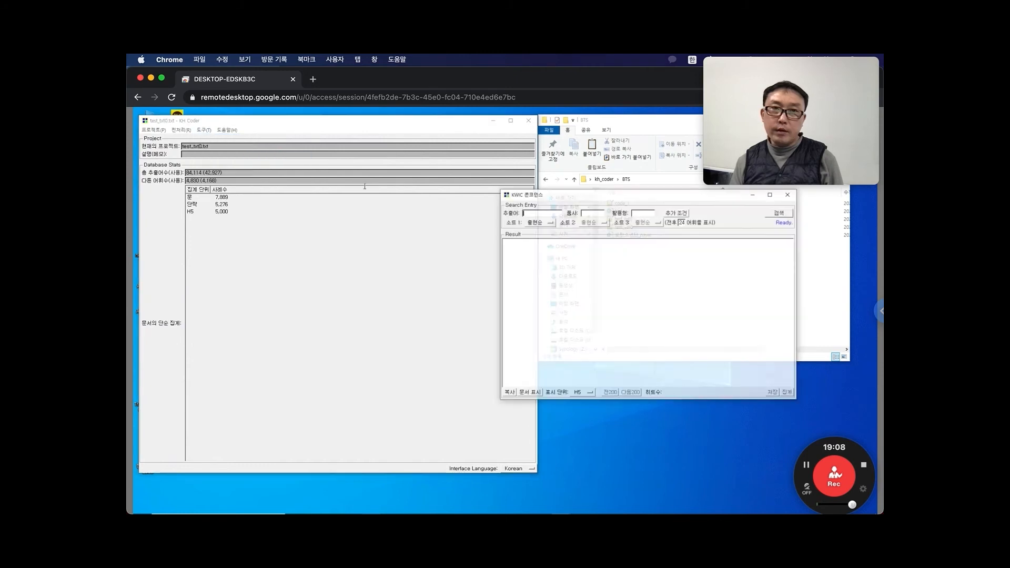
drag(551, 195, 415, 182)
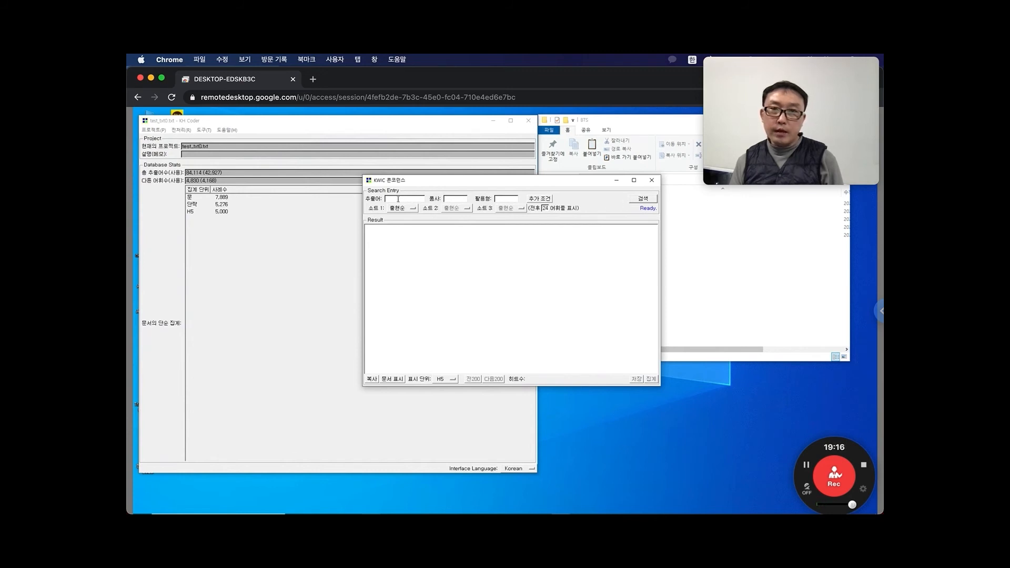
text(빌)
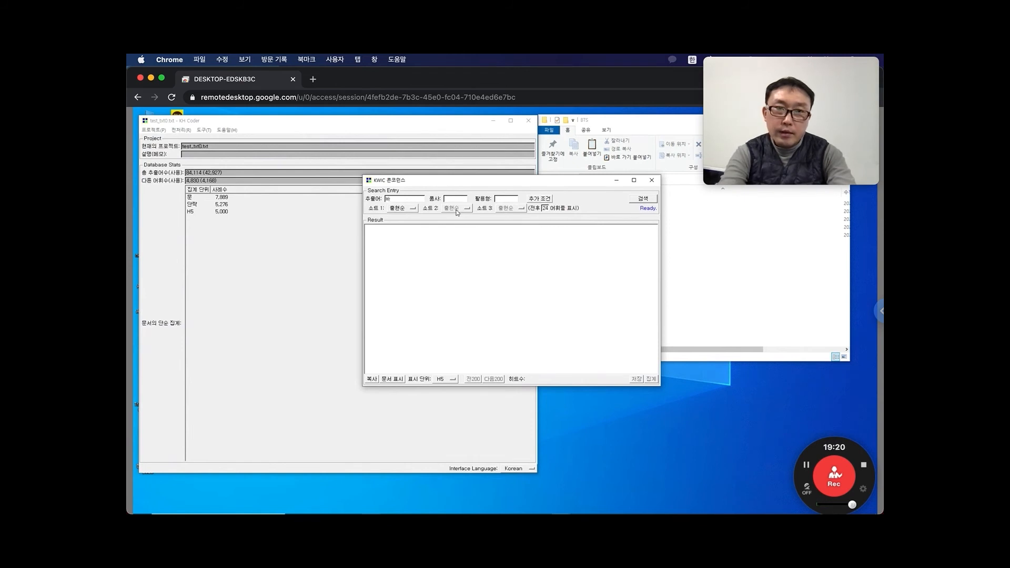
text(탄소년단)
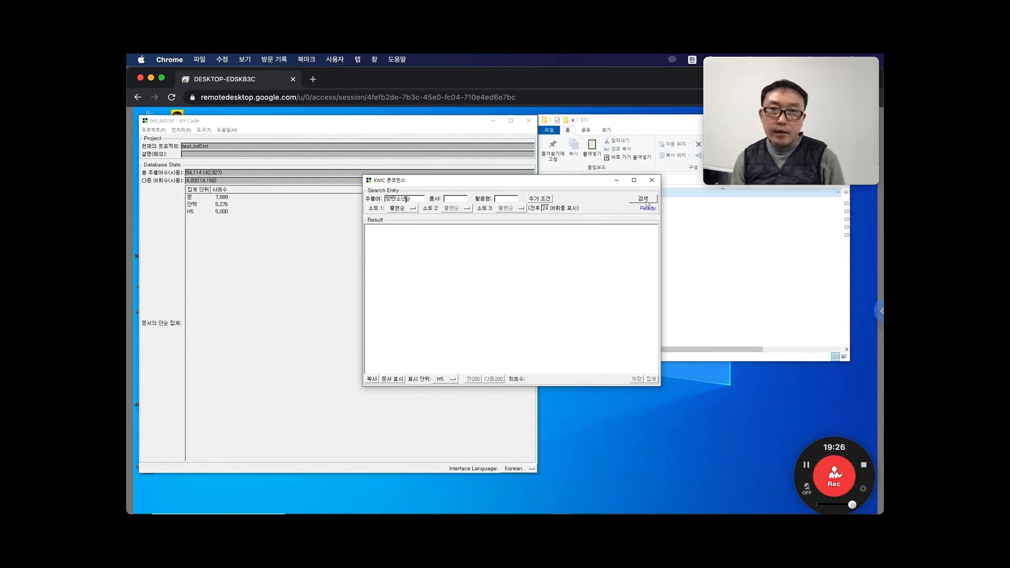
click(412, 210)
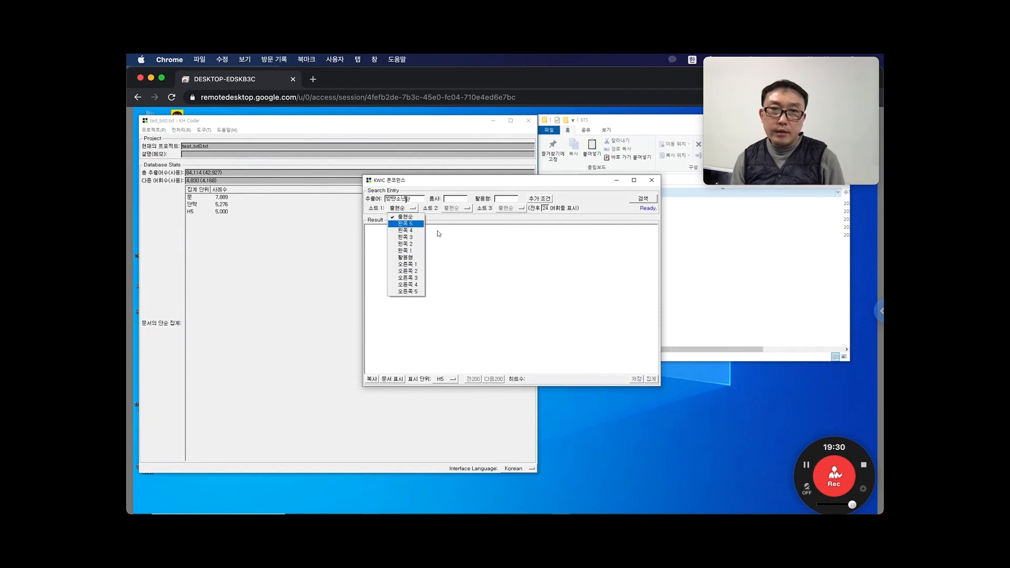
click(466, 242)
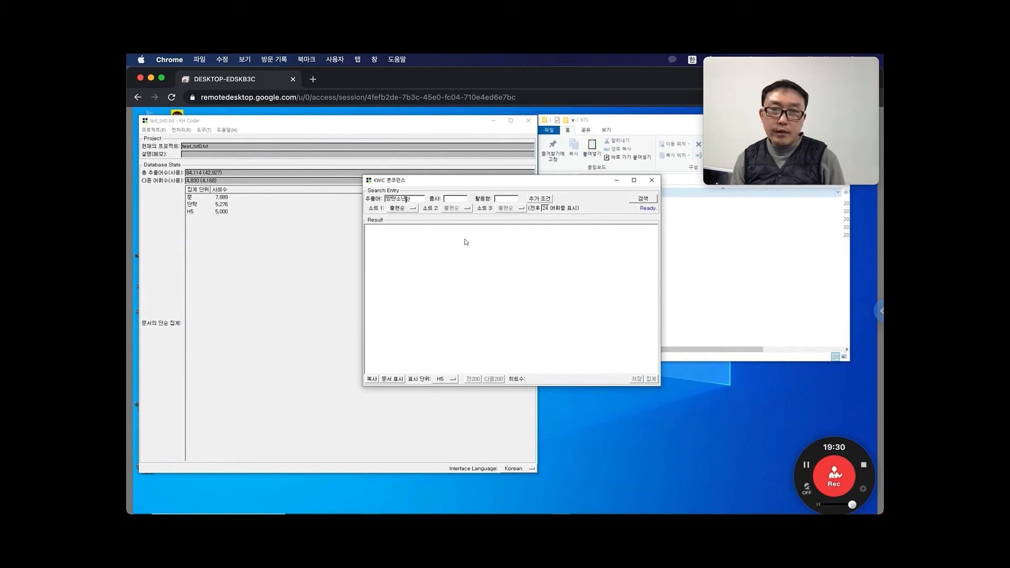
drag(385, 199, 406, 200)
click(414, 201)
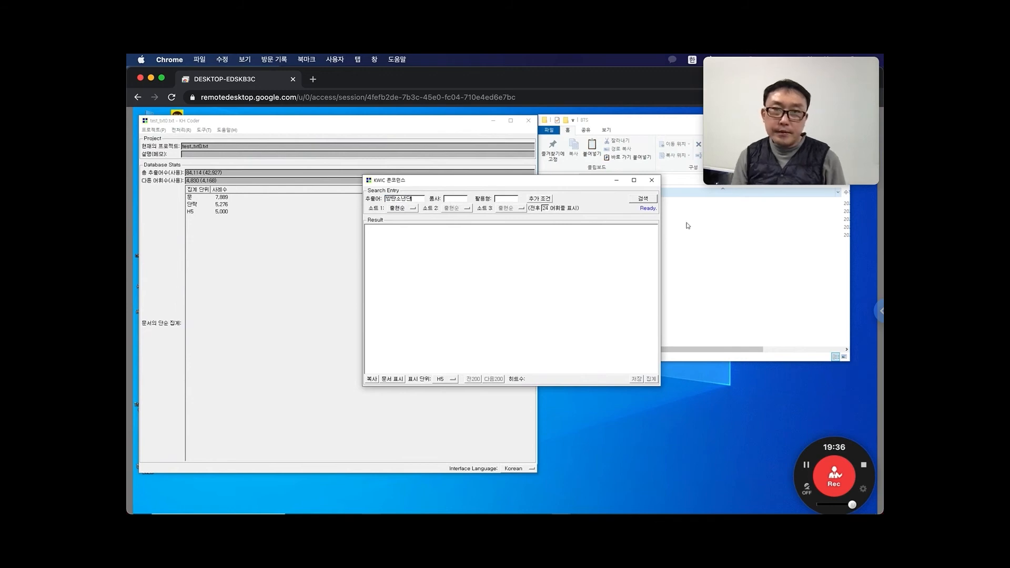
click(650, 202)
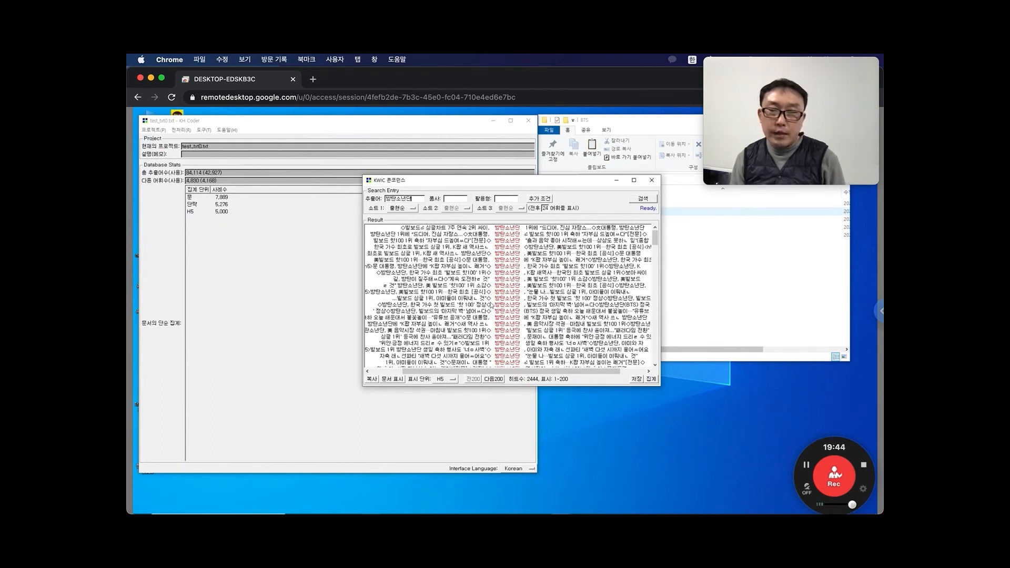
Step: Sort the 방탄소년단 concordance by the fifth word to the left (왼쪽 5) and view the second sort options
click(413, 208)
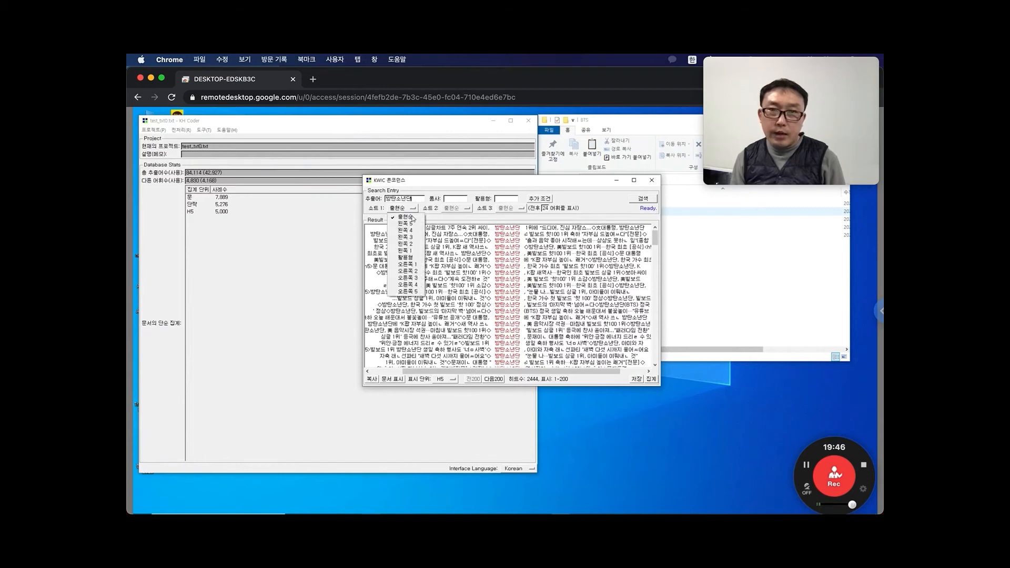
click(411, 224)
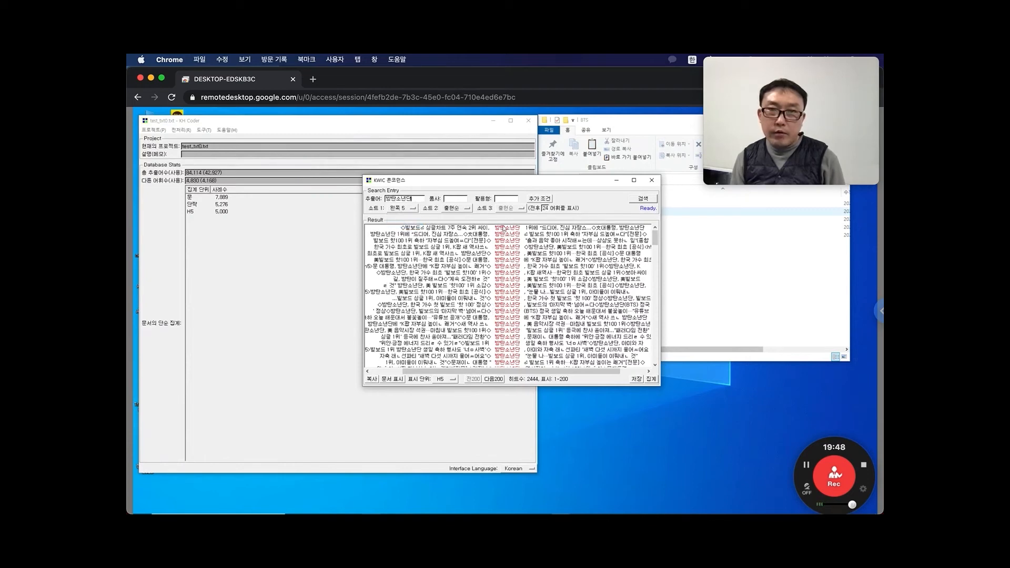
click(643, 201)
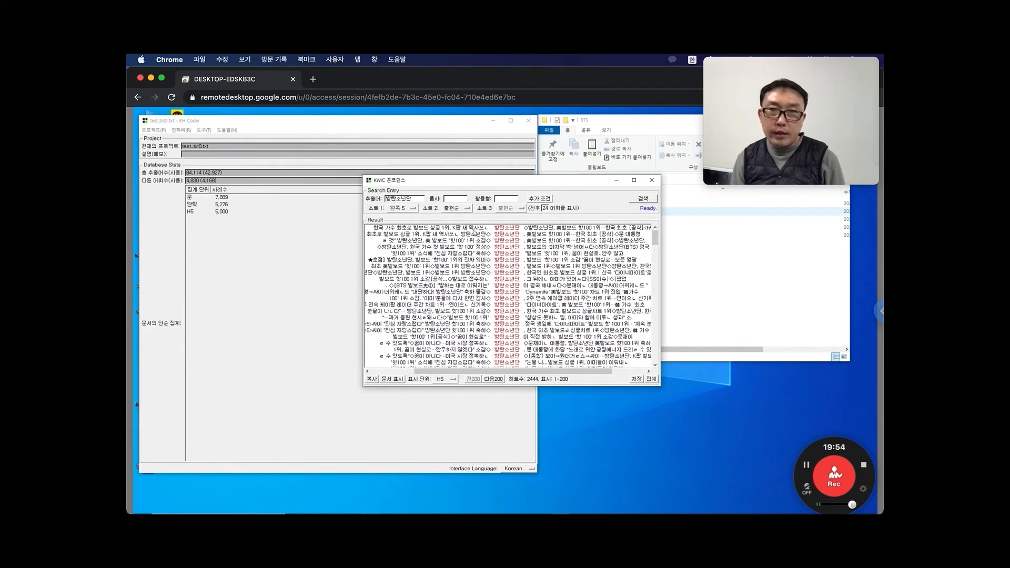
click(459, 210)
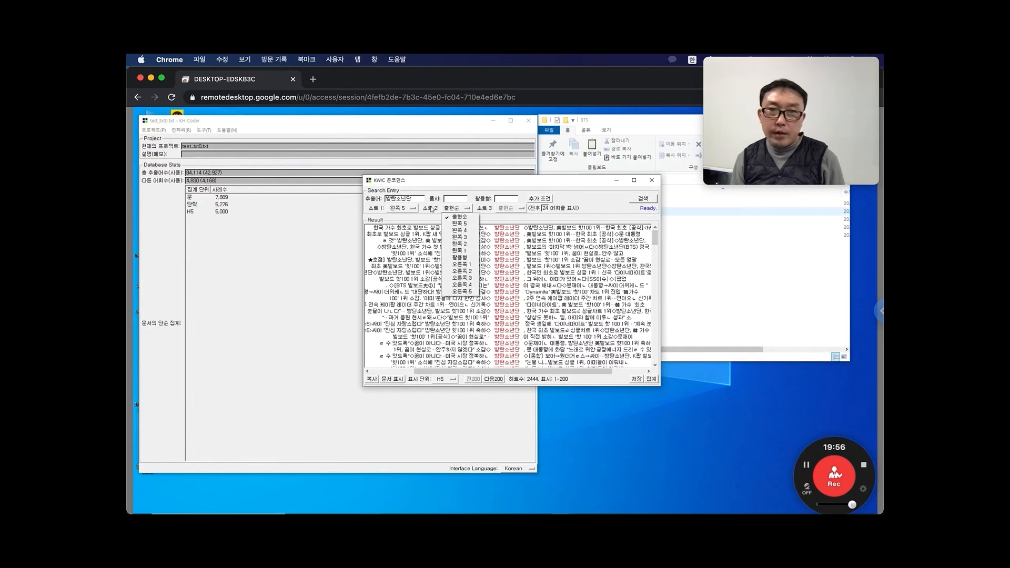
click(446, 208)
Step: Check the part-of-speech names in the word selection settings for the concordance's part-of-speech condition, and close the settings
click(456, 200)
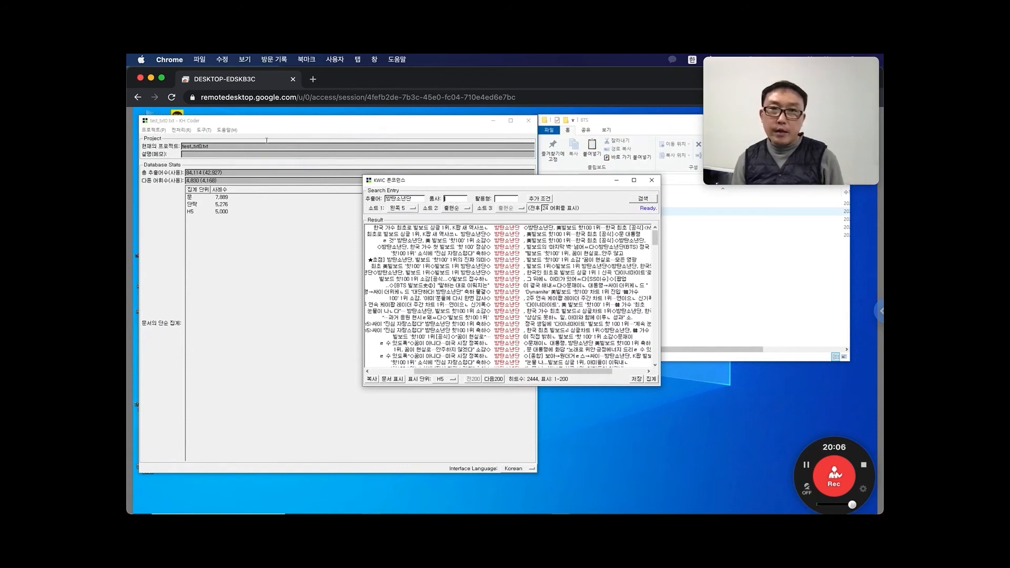
click(182, 131)
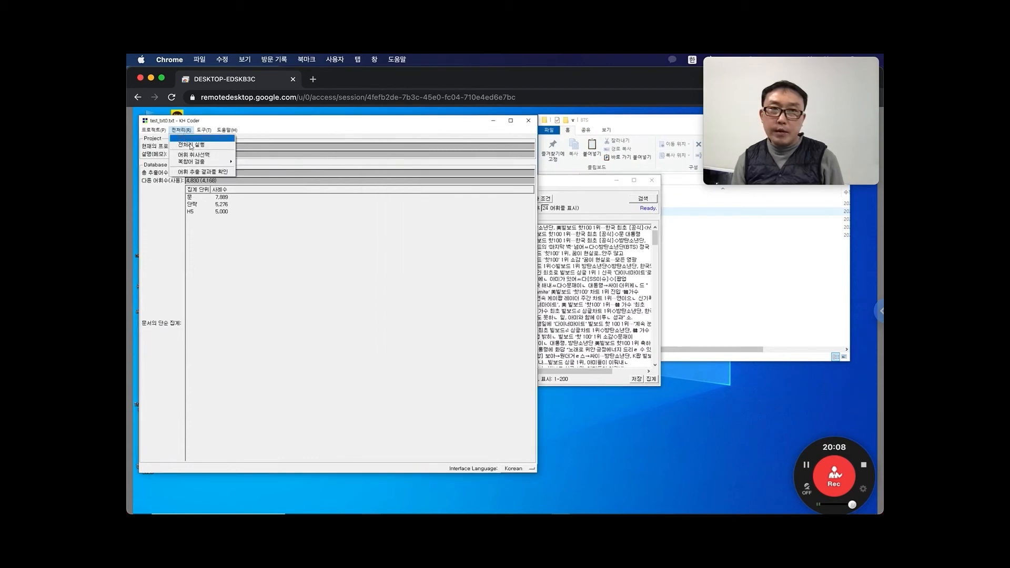
click(193, 155)
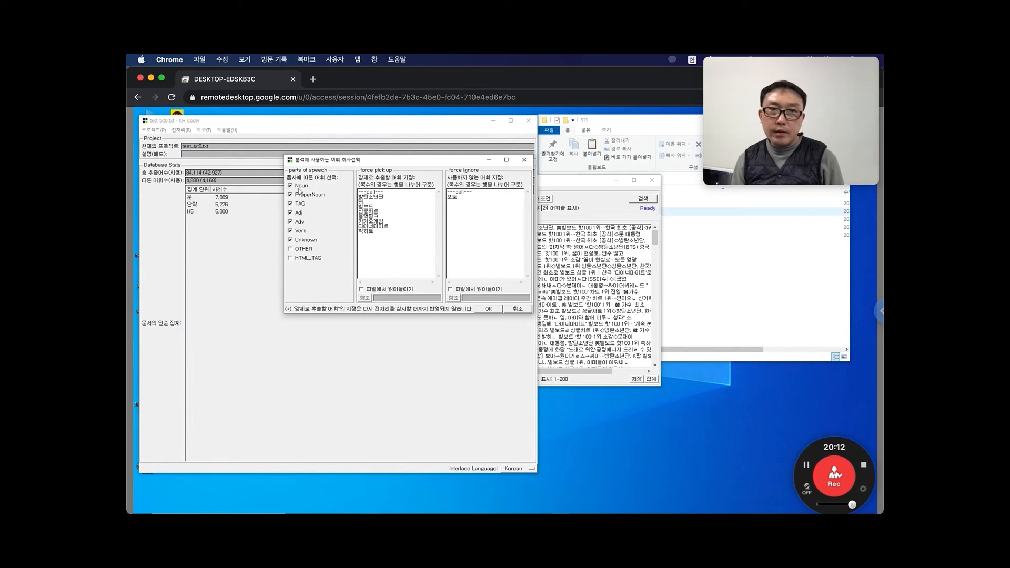
click(524, 159)
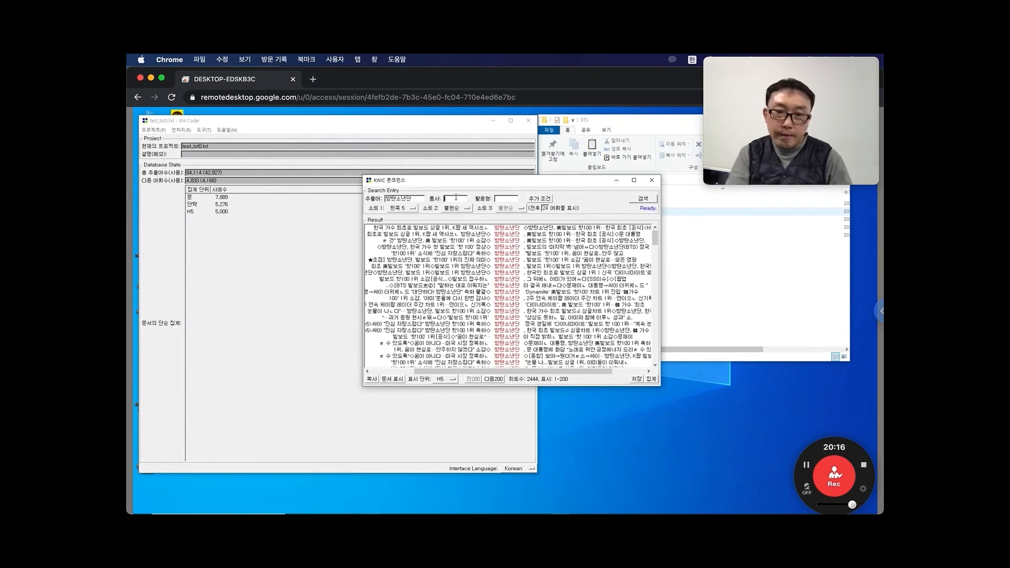
Step: Try to restrict the 방탄소년단 concordance to the part of speech Noun, with the first sort set to order of appearance (출현순)
text(ㅕ)
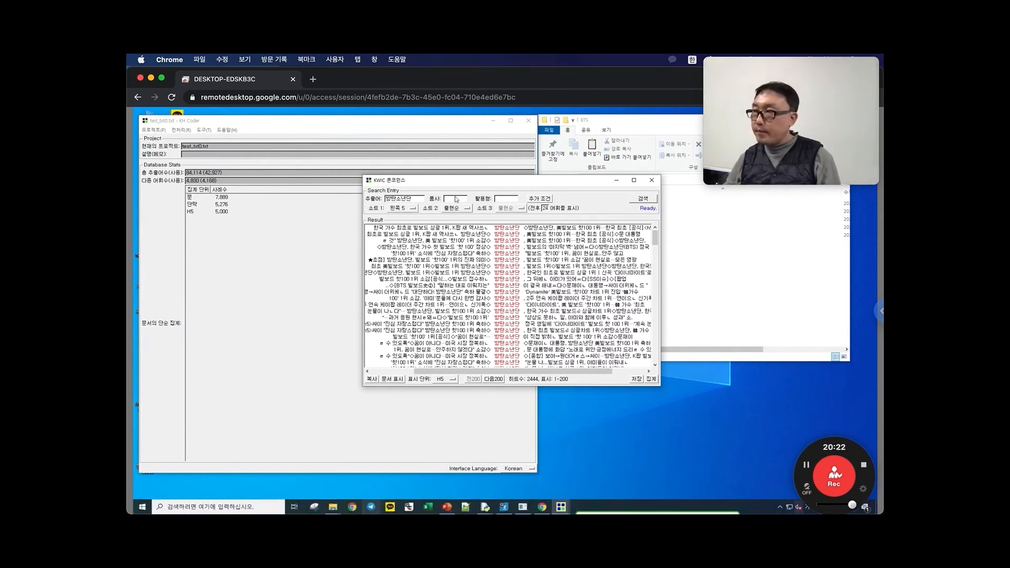
key(Escape)
click(456, 199)
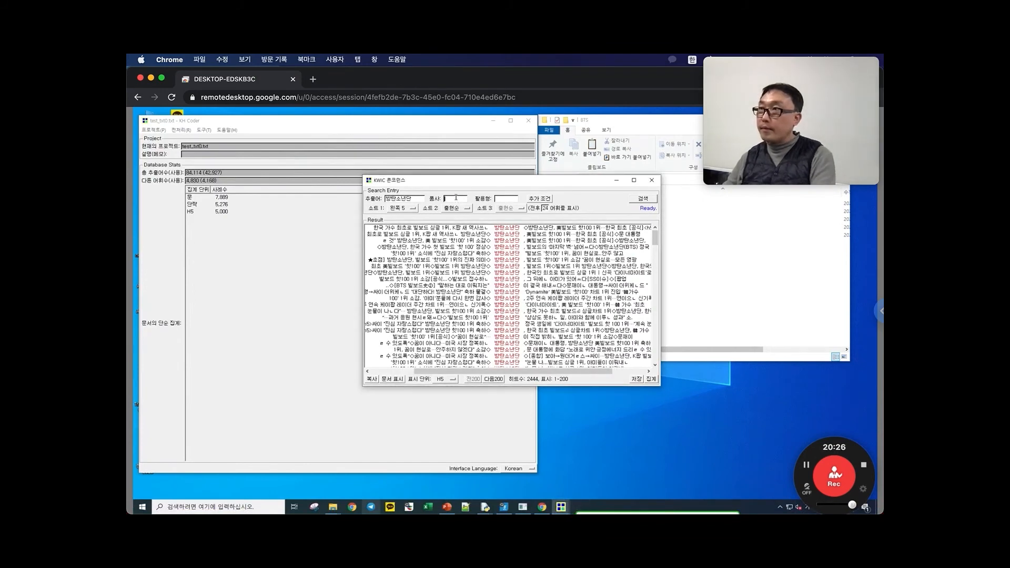
key(BackSpace)
key(BackSpace)
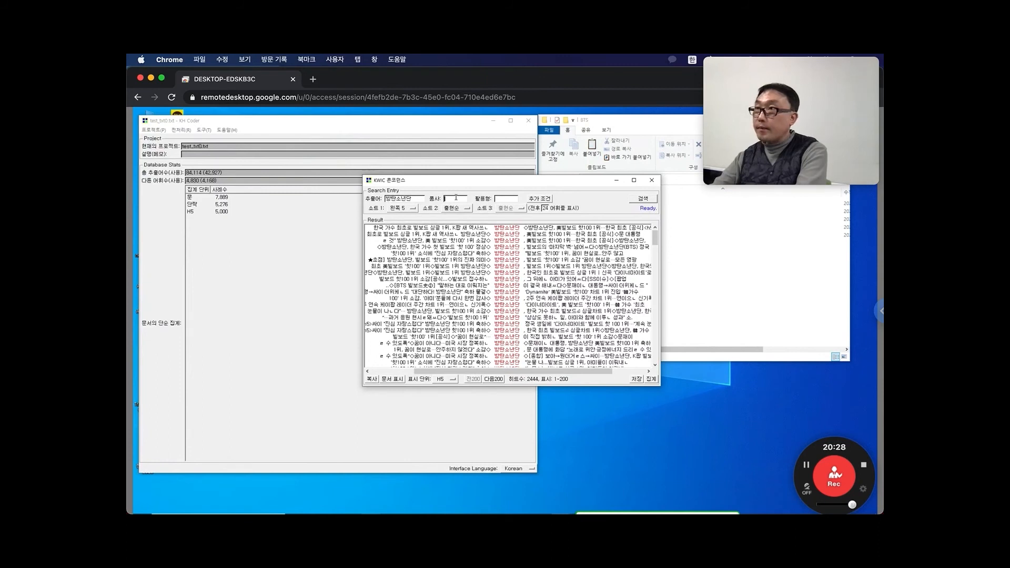
text(Noun)
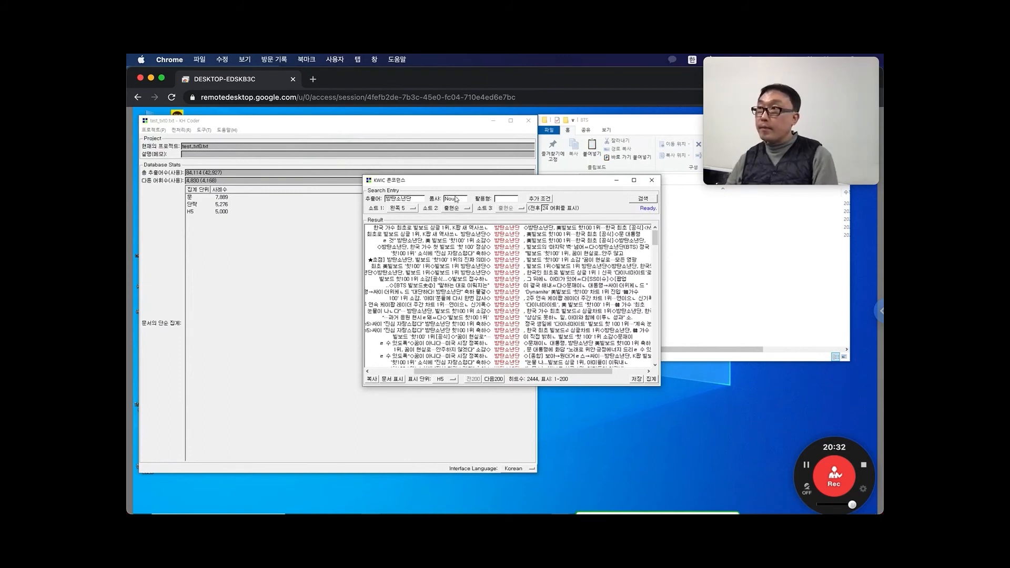
key(Return)
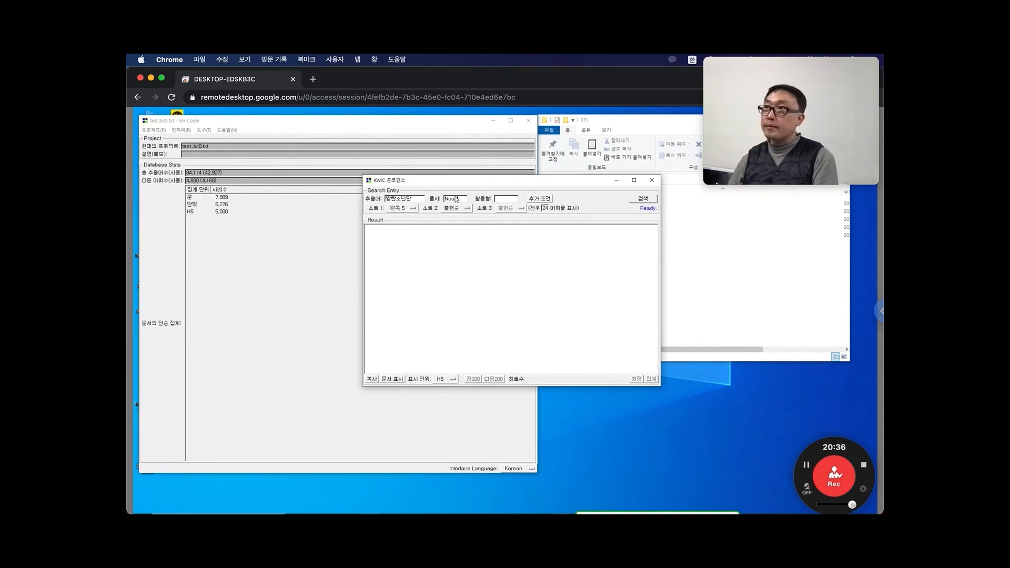
click(404, 209)
click(406, 216)
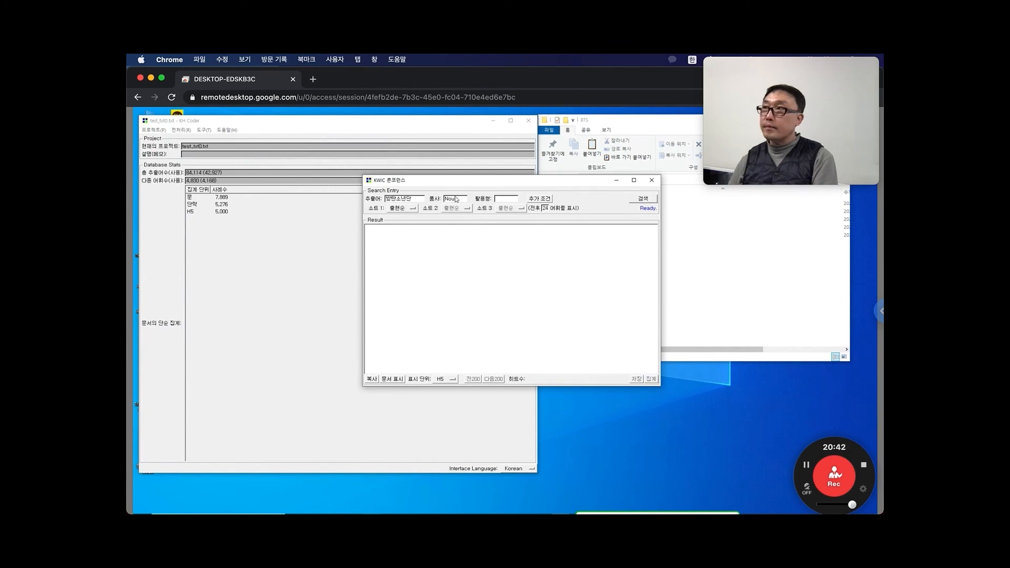
double_click(456, 198)
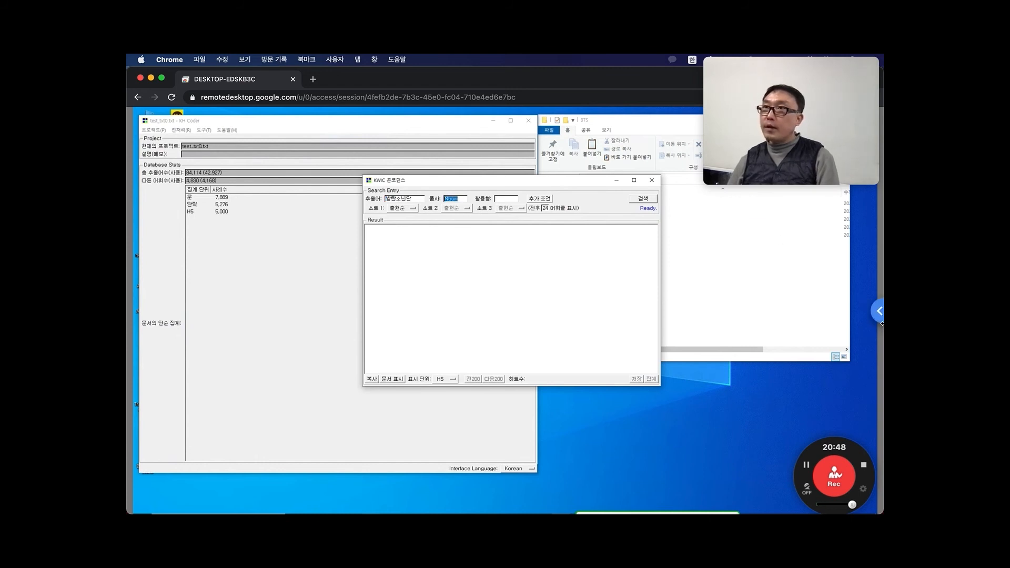
click(181, 130)
key(Return)
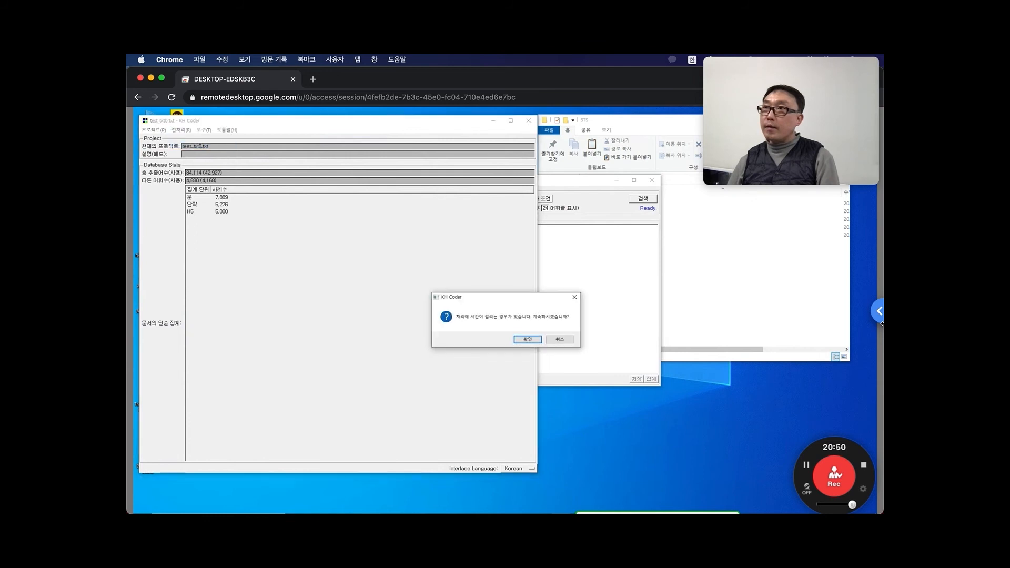
click(560, 339)
Step: Check the word selection settings, close them, and open the extracted word list to look up the part of speech of 방탄소년단
click(181, 130)
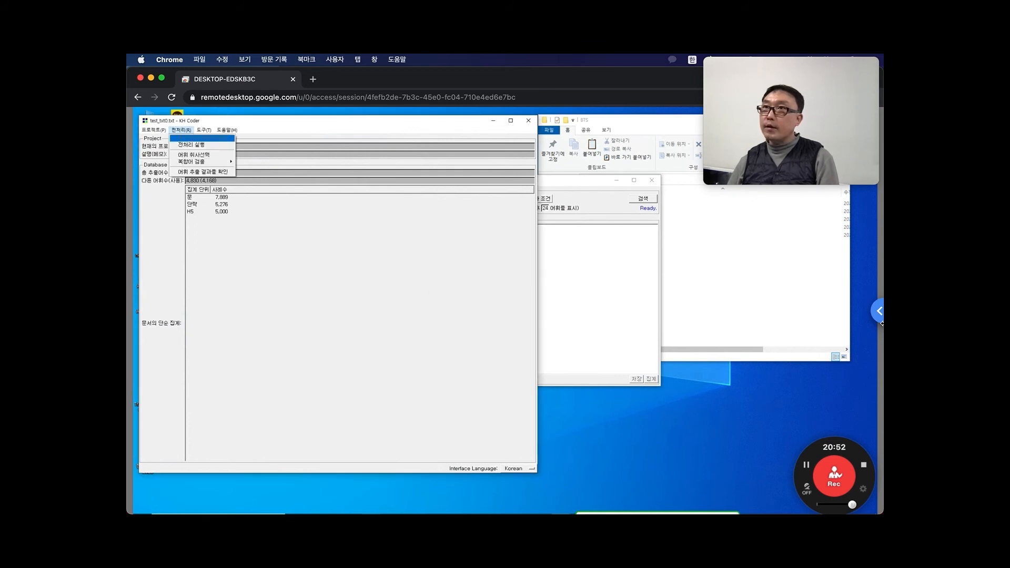
key(Return)
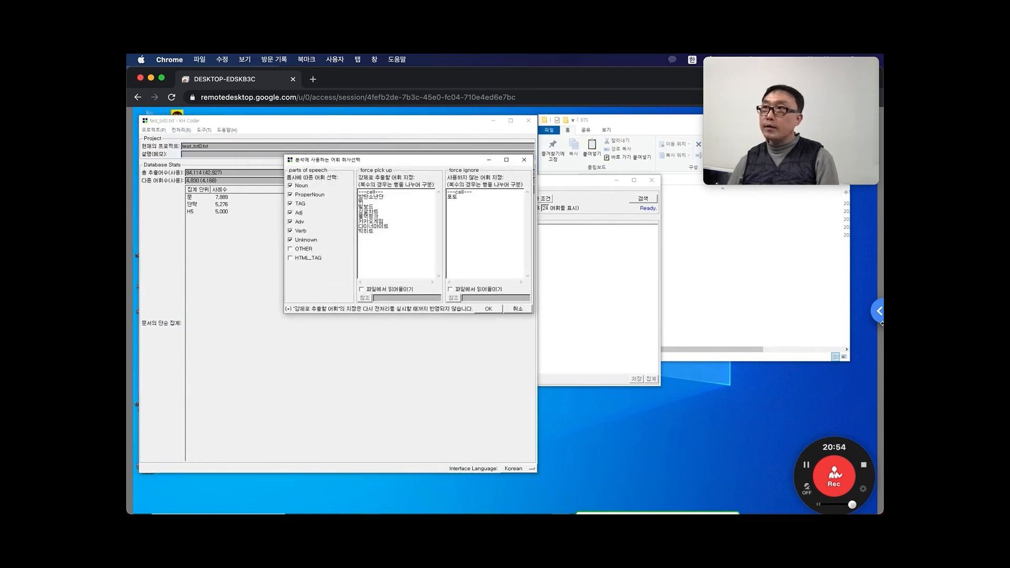
click(524, 159)
click(204, 130)
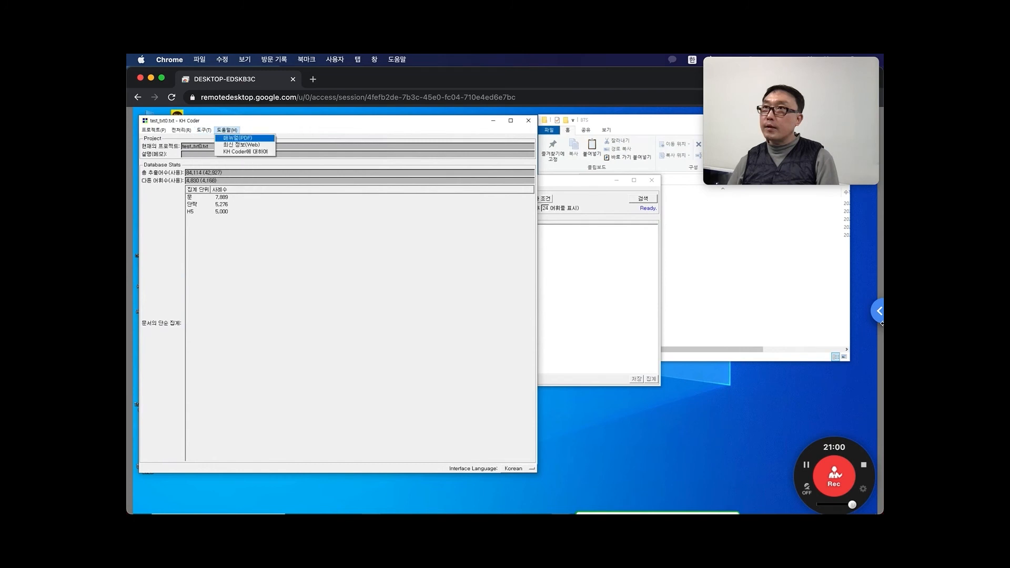
mouse_move(212, 138)
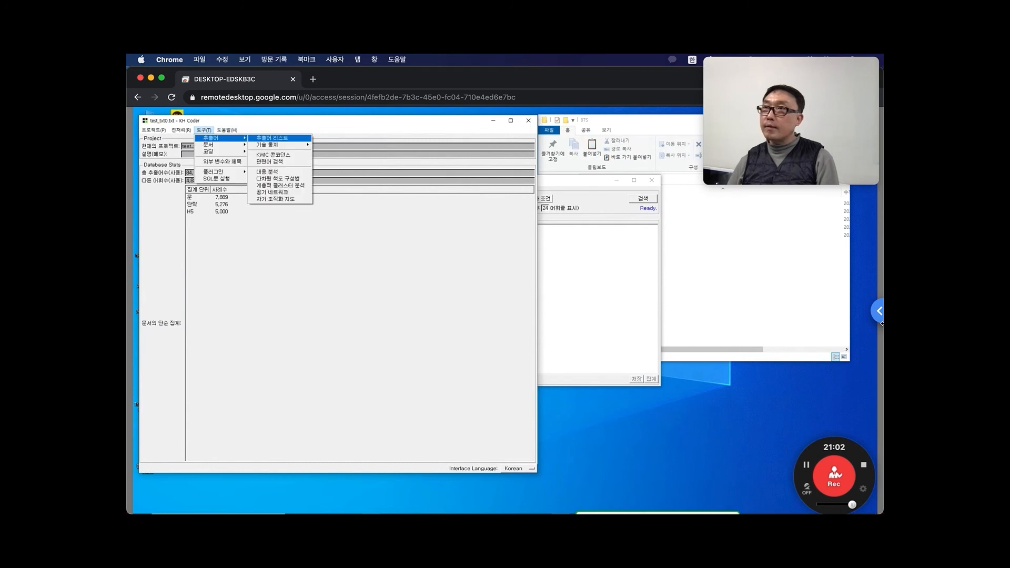
click(272, 138)
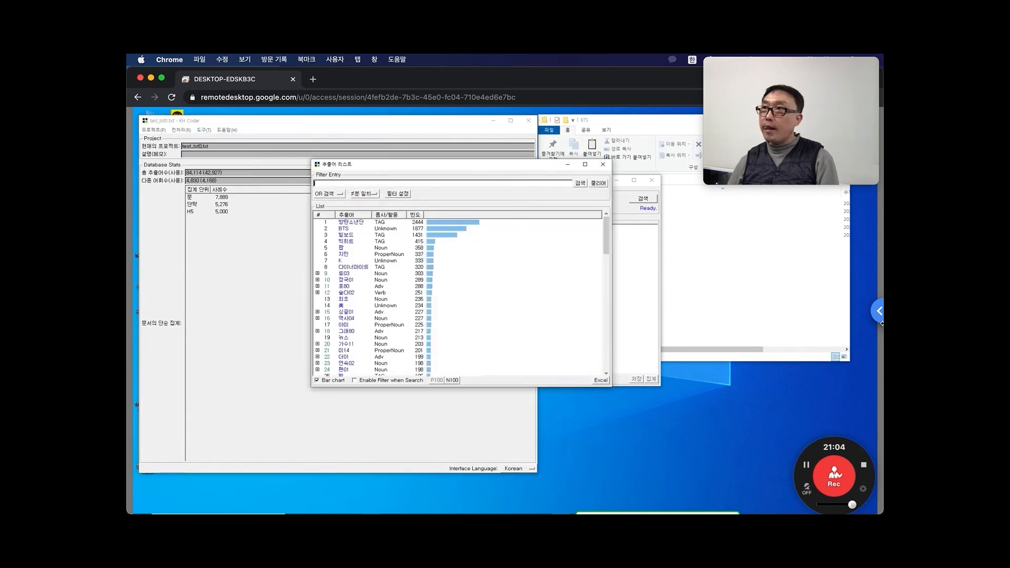
Step: Search the concordance for 방탄소년단 with the part of speech TAG, and move its window clear of the word list
click(635, 252)
double_click(451, 199)
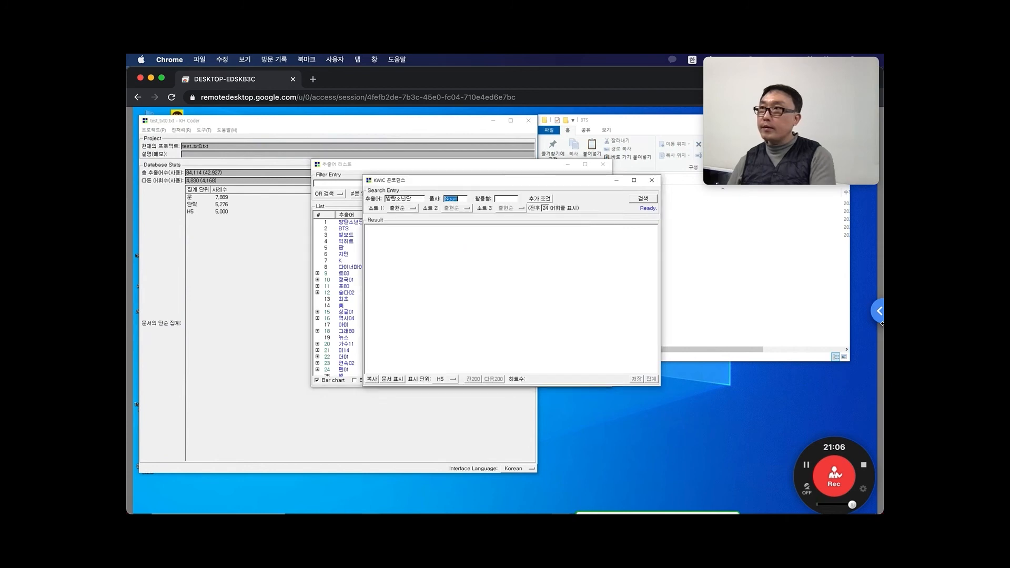
text(TA)
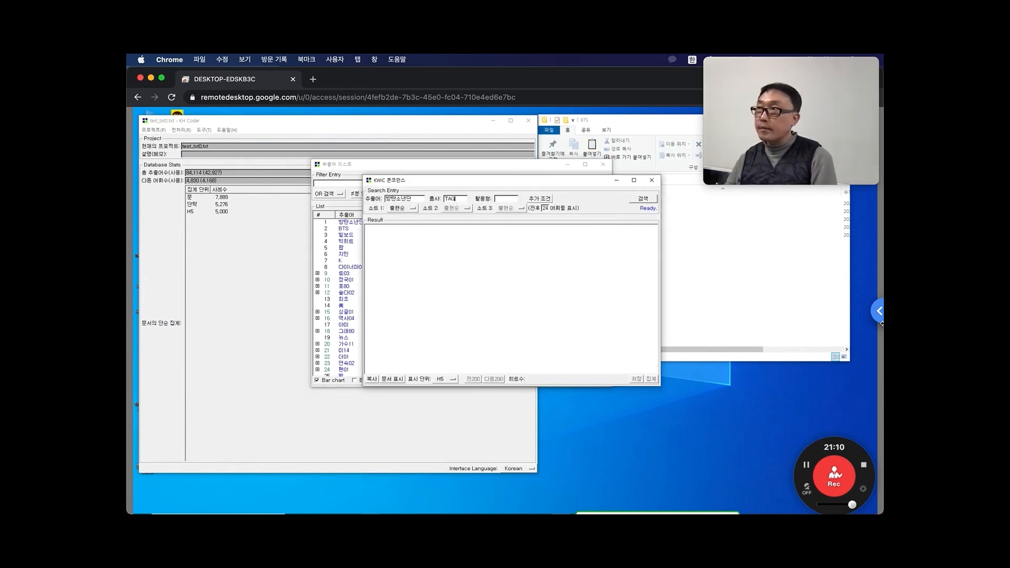
text(G)
key(Return)
drag(461, 183, 537, 238)
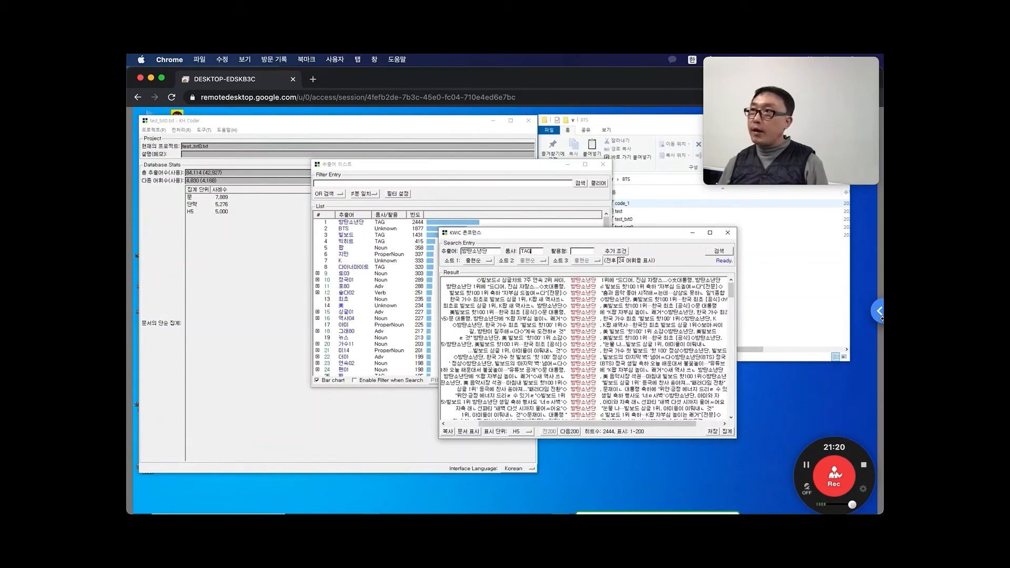
Step: Sort the concordance by the word directly to the left (왼쪽 1) and page through the results up to 801-1000
click(479, 260)
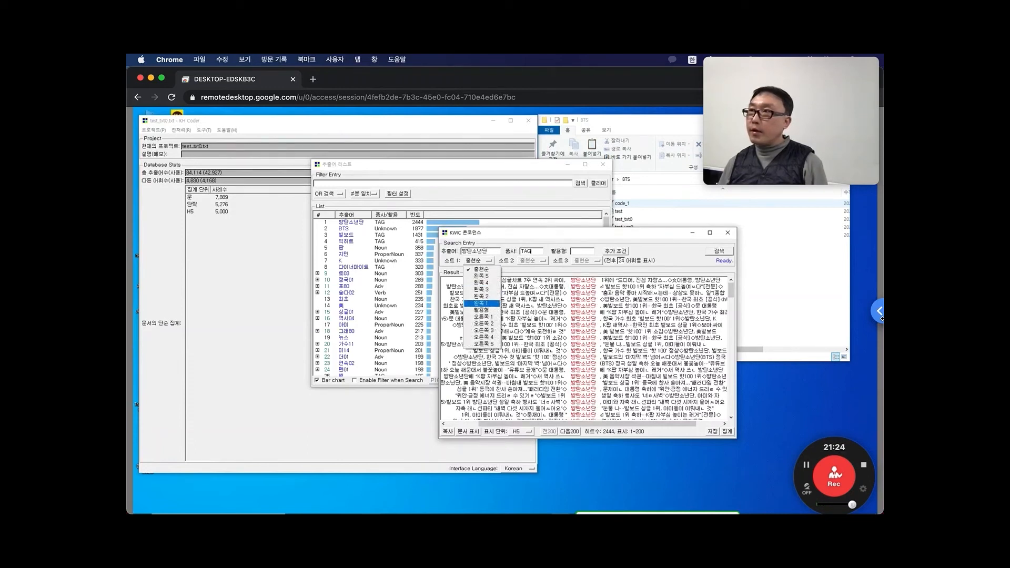
click(481, 303)
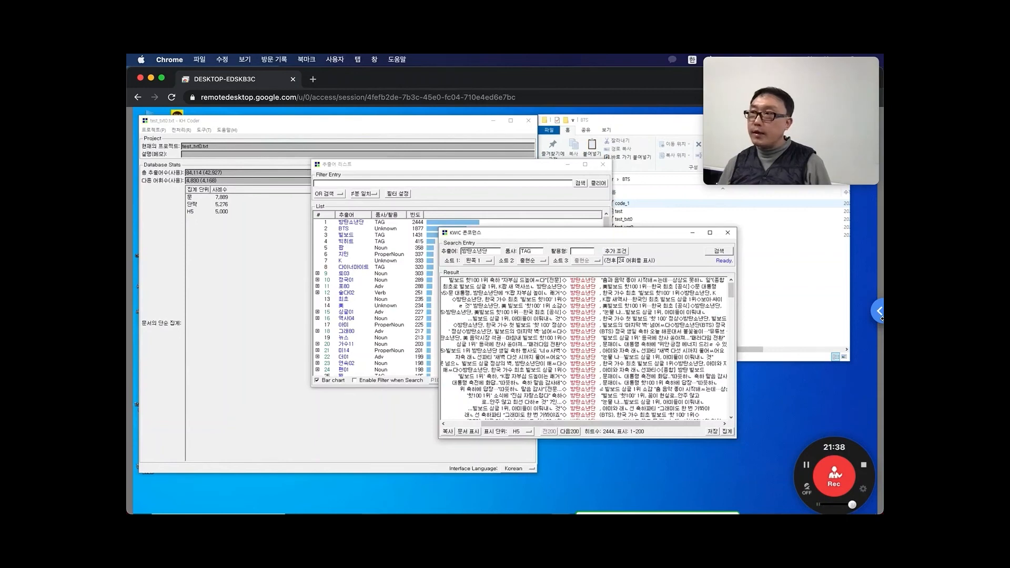
click(570, 432)
click(570, 431)
click(570, 432)
click(570, 431)
scroll(584, 349, down, 20)
scroll(584, 350, down, 4)
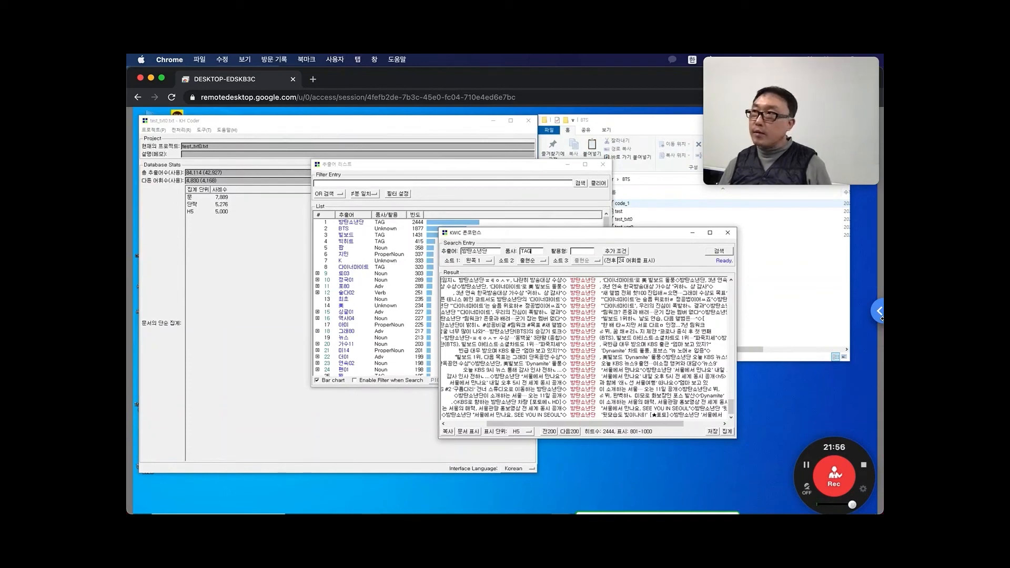
Step: Clear the part-of-speech condition, search the concordance for the word 아미, and read through its results
key(shift+Tab)
key(Tab)
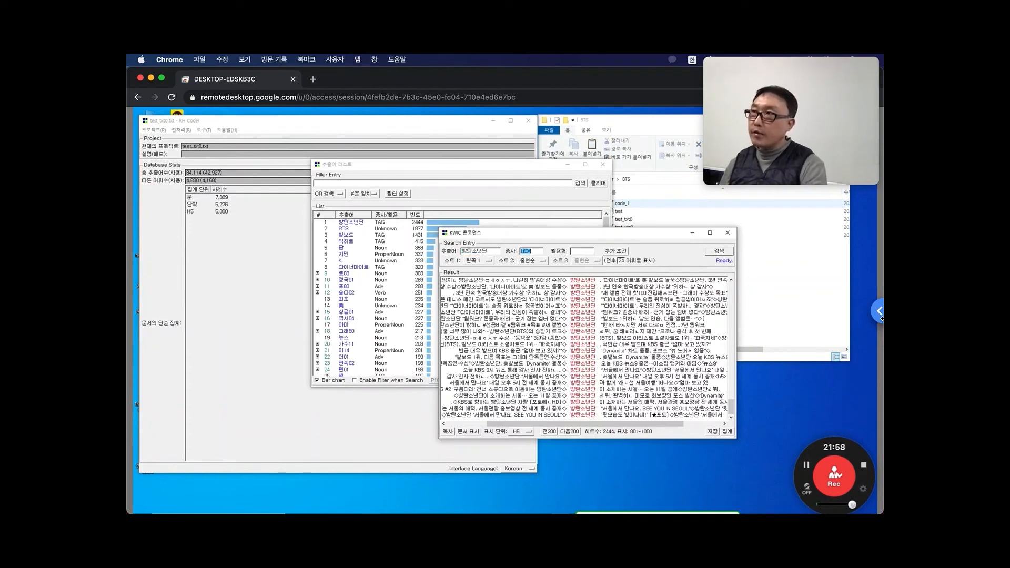
key(BackSpace)
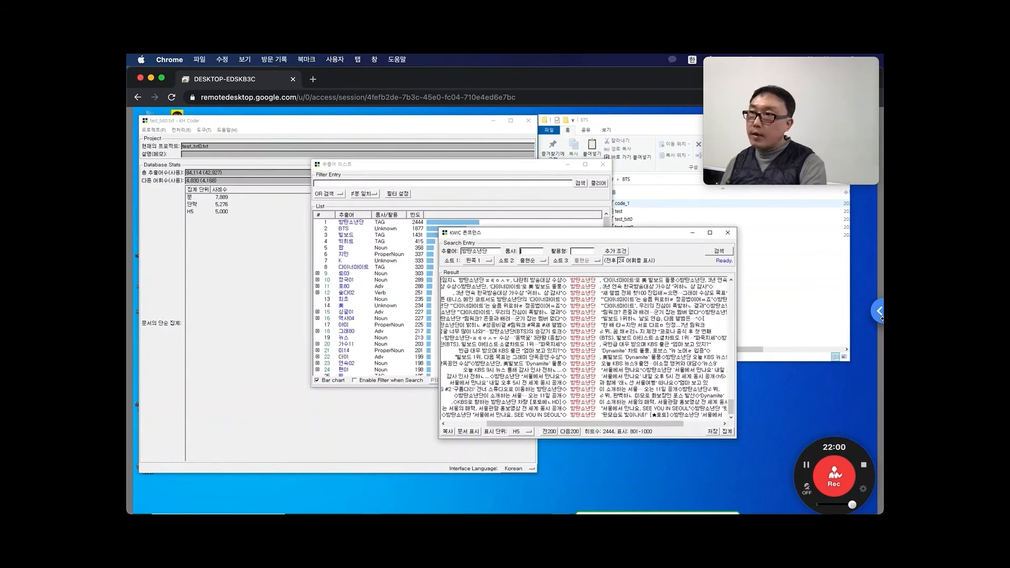
key(shift+Tab)
text(대al)
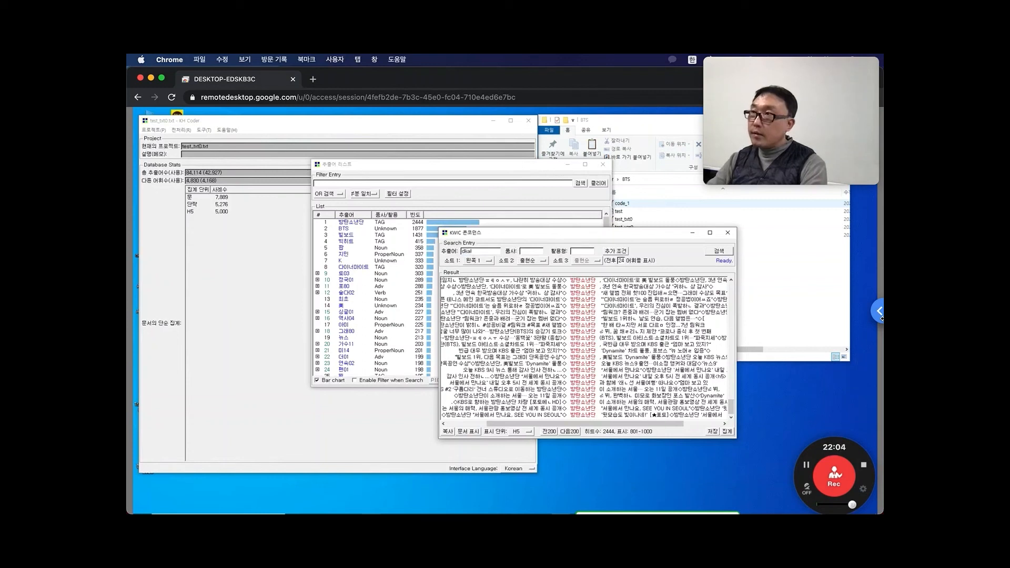
text(아미)
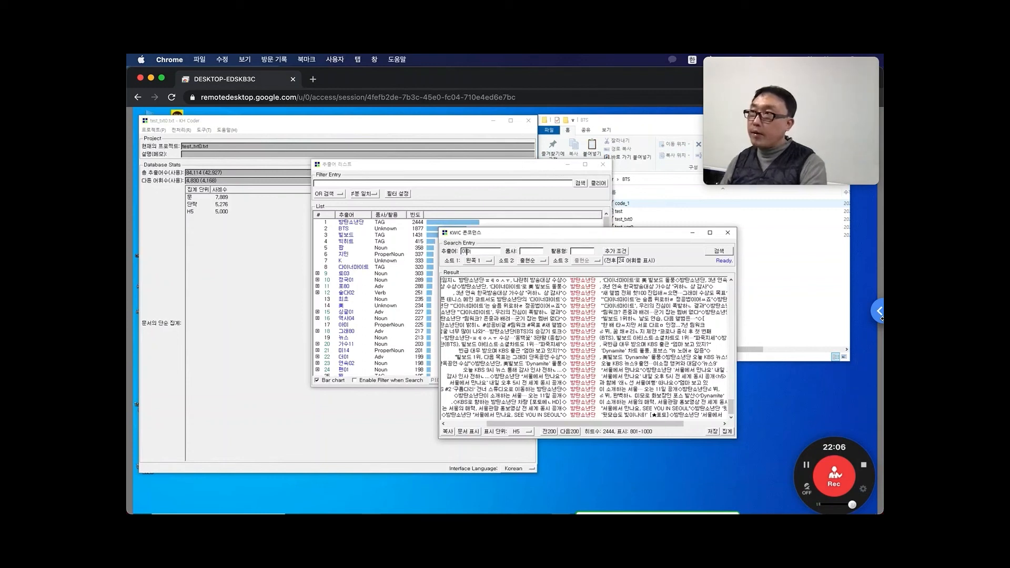
key(Tab)
key(shift+Tab)
key(BackSpace)
key(BackSpace)
text(아미)
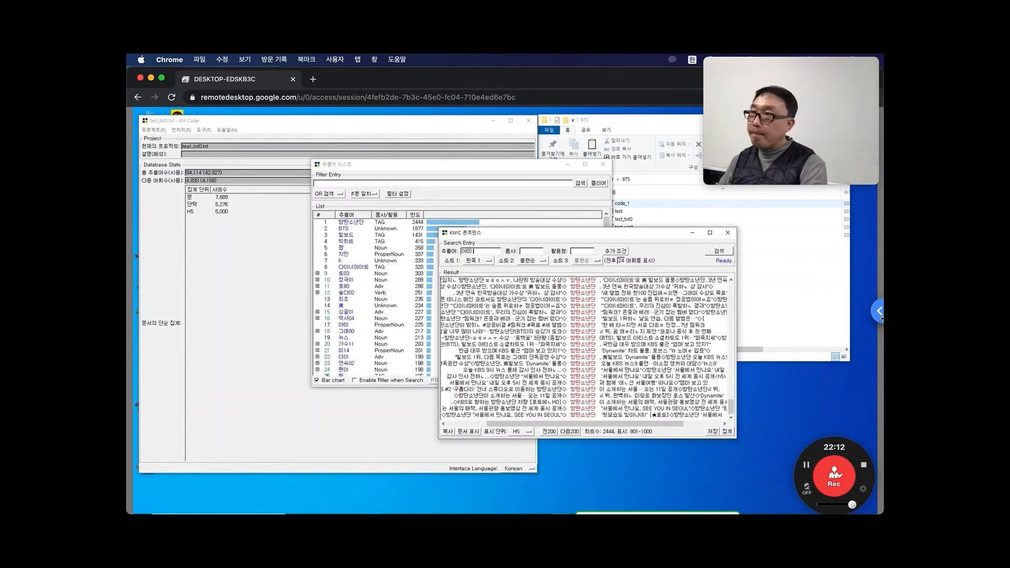
key(Return)
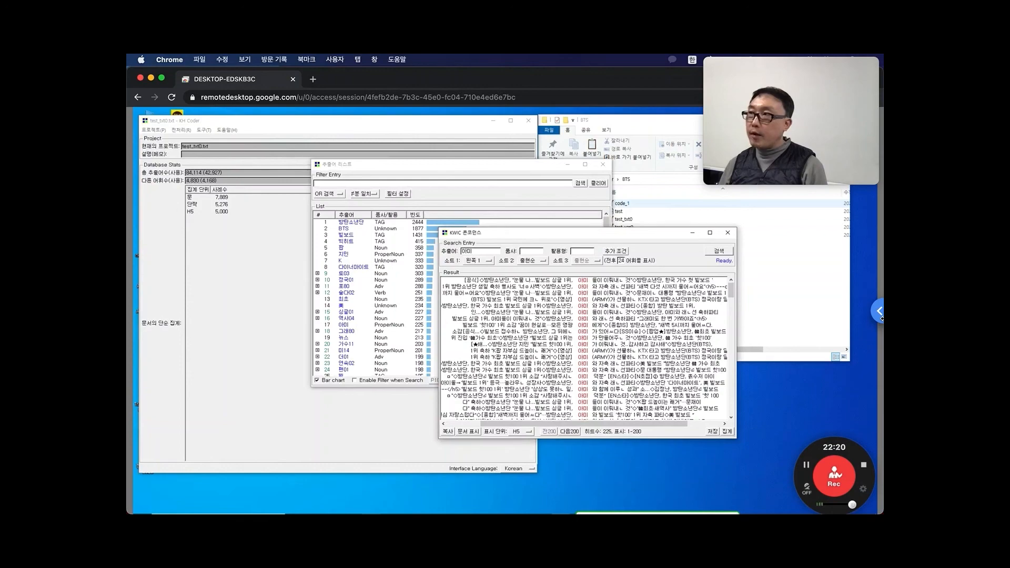
scroll(584, 348, down, 20)
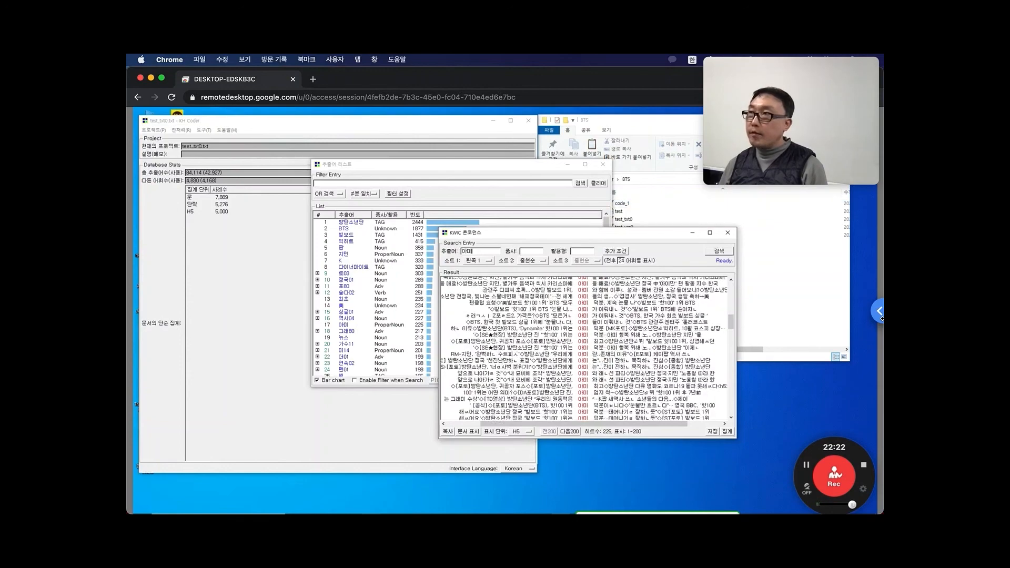
scroll(584, 348, down, 5)
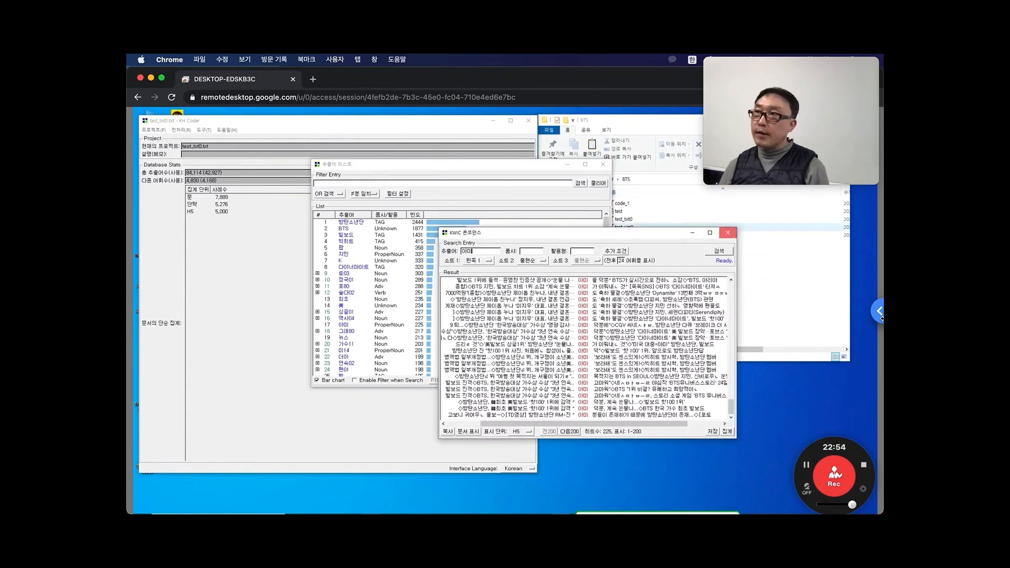
Step: Close the concordance and the extracted word list, and open the related-word search (관련어 검색)
click(728, 232)
click(603, 164)
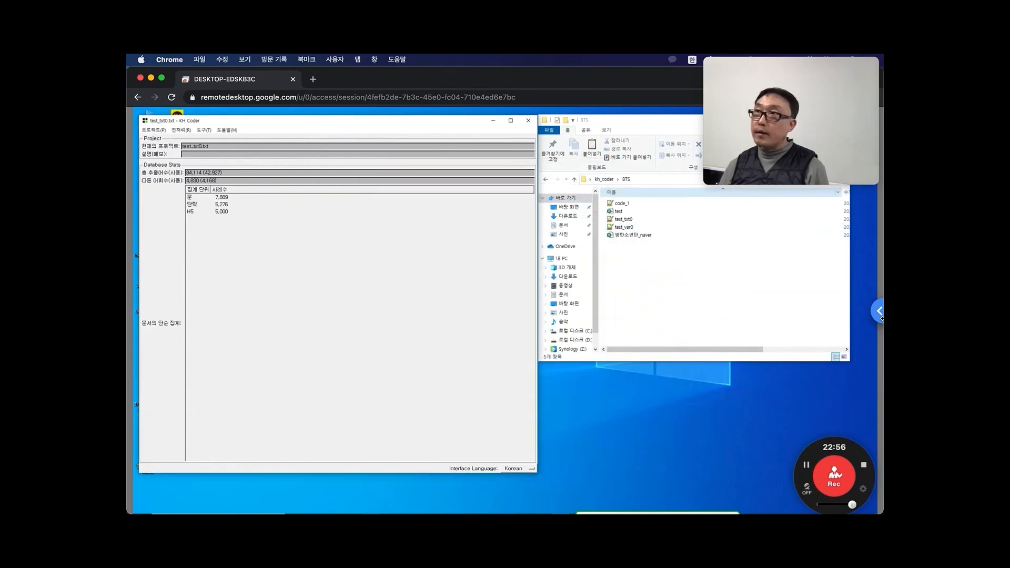
click(204, 130)
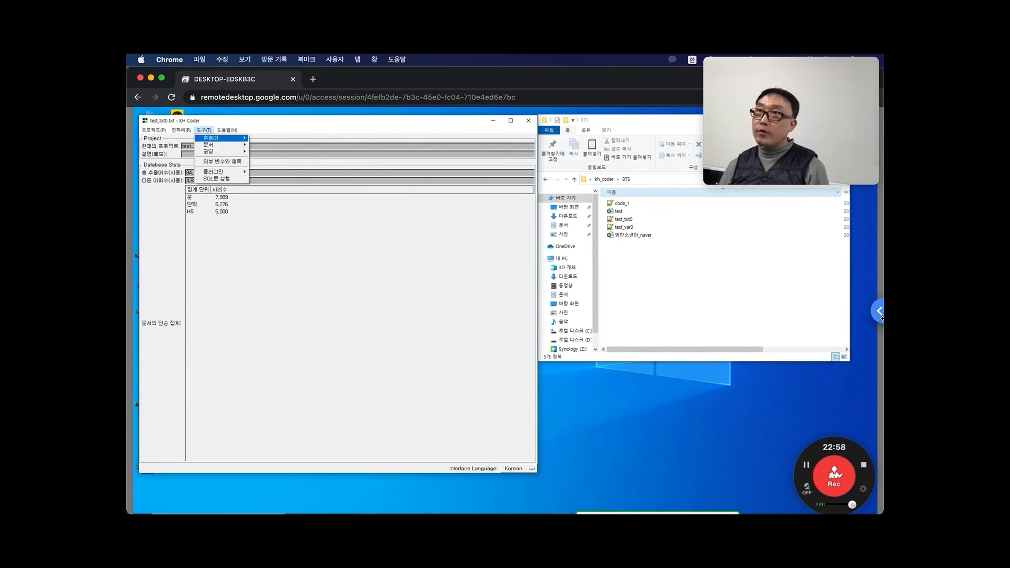
mouse_move(212, 138)
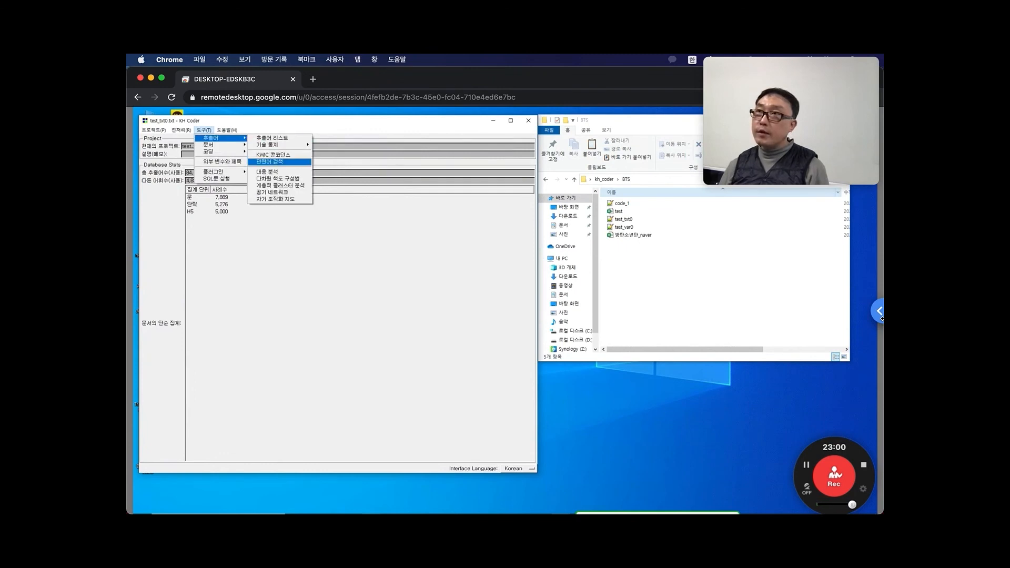
click(270, 162)
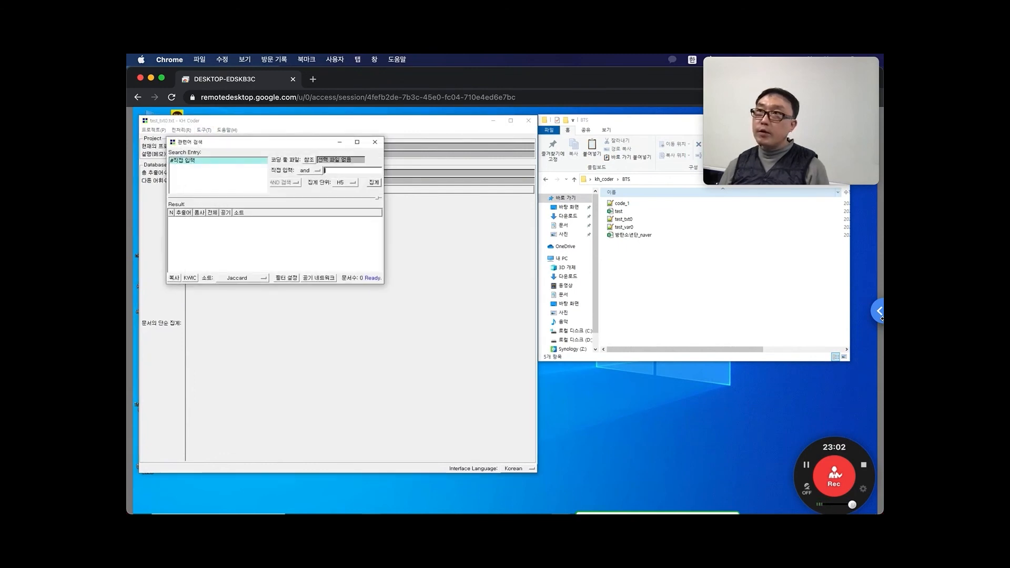
Step: Enter 방탄소년단 as the direct-input word, select the #직접 입력 entry and run the related-word search
key(Return)
key(Return)
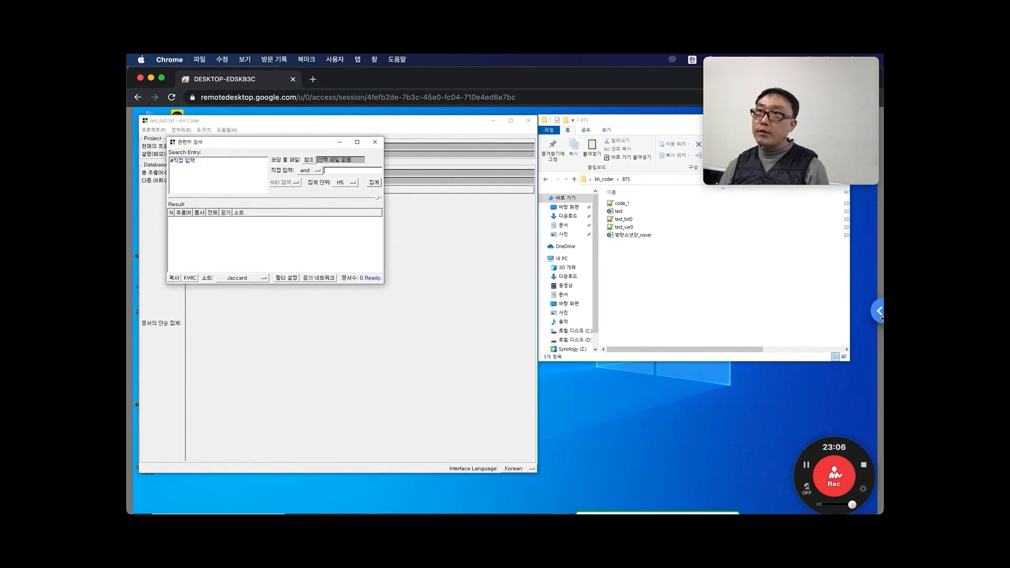
key(space)
key(Escape)
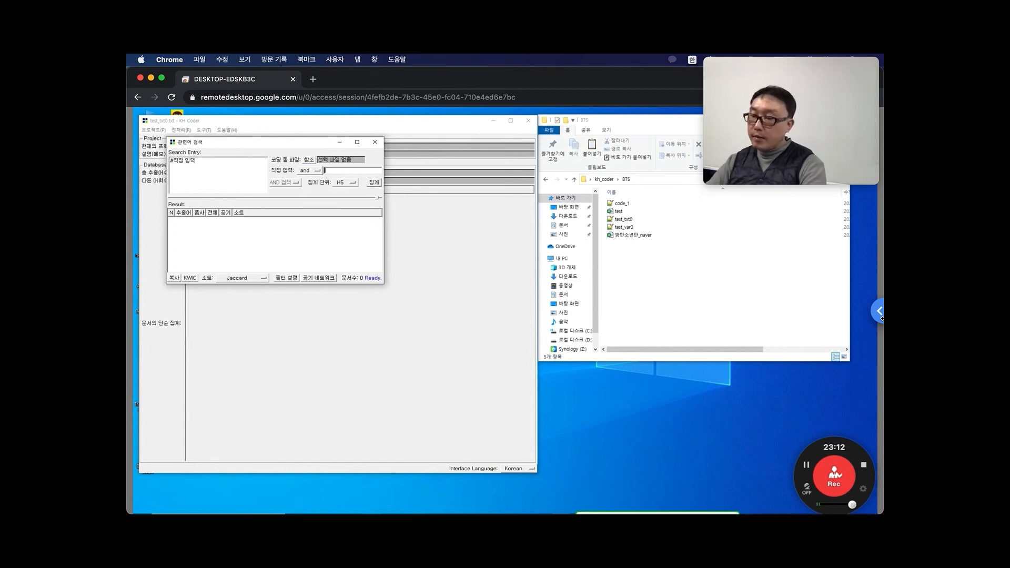
text(qkd)
key(BackSpace)
key(BackSpace)
key(BackSpace)
text(방탄)
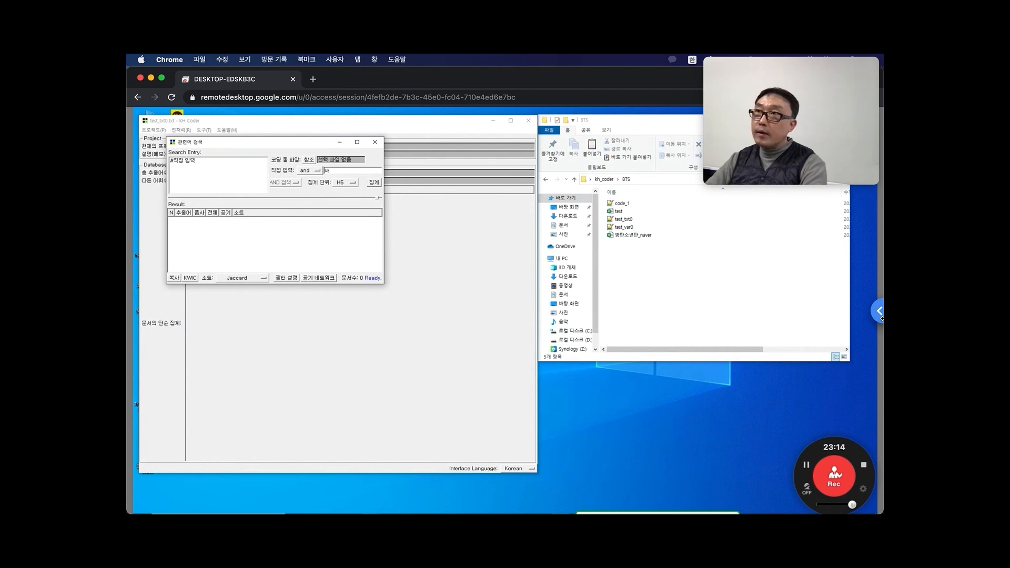
text(소녀)
text(년단)
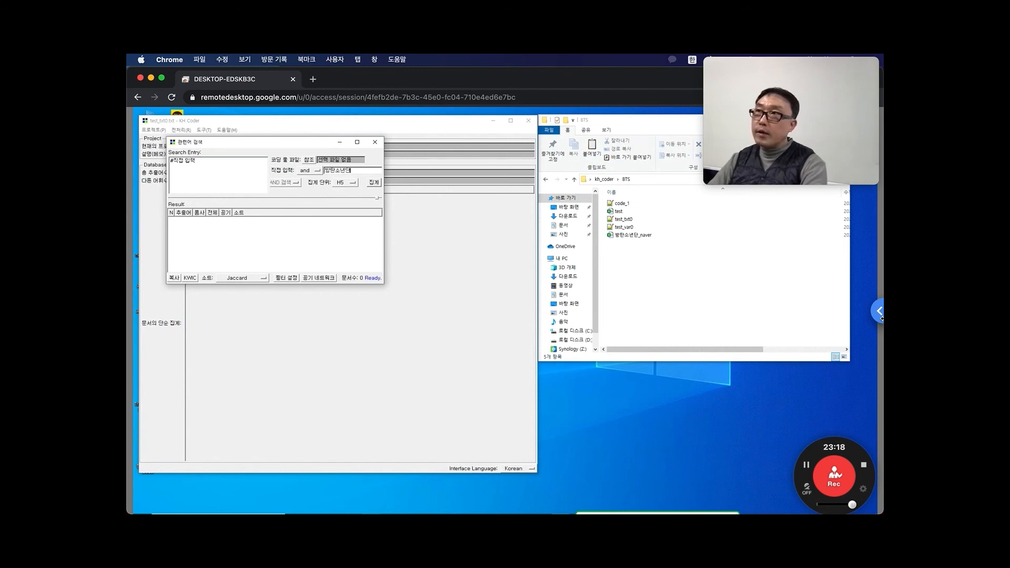
key(Return)
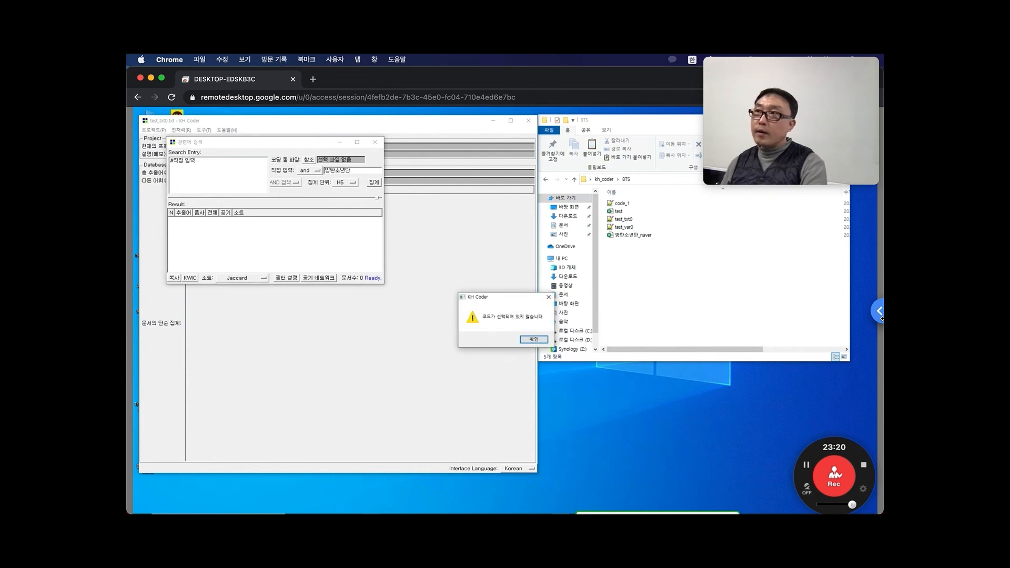
key(Return)
click(183, 160)
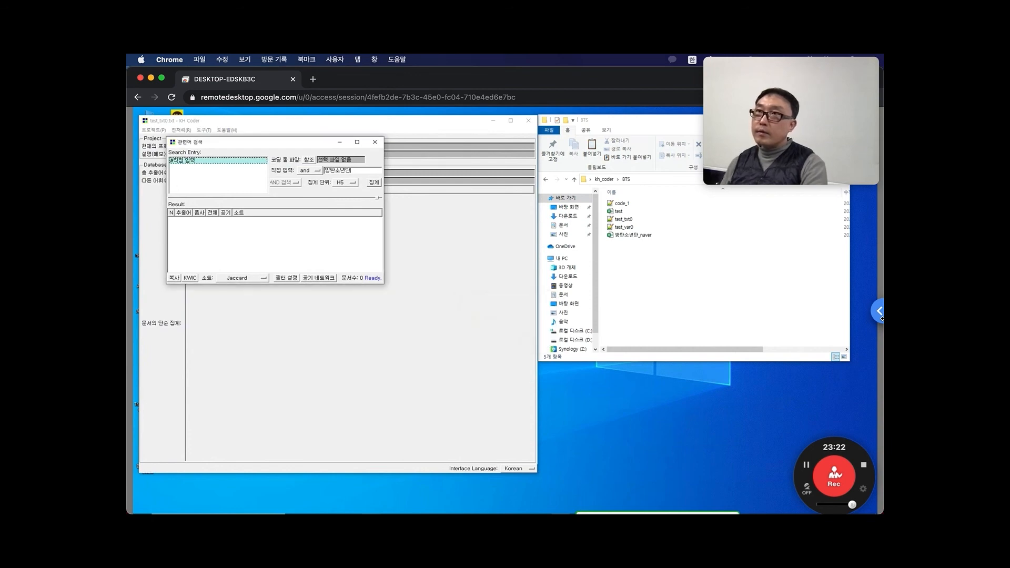
key(Return)
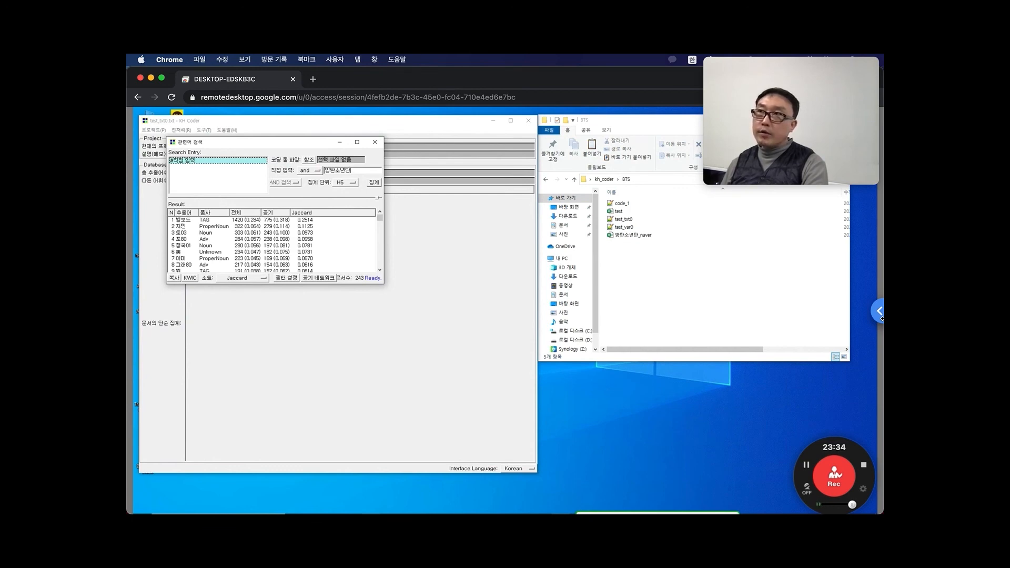
Step: Change the aggregation unit to sentence (문) and run the related-word search for 방탄소년단 again
click(347, 182)
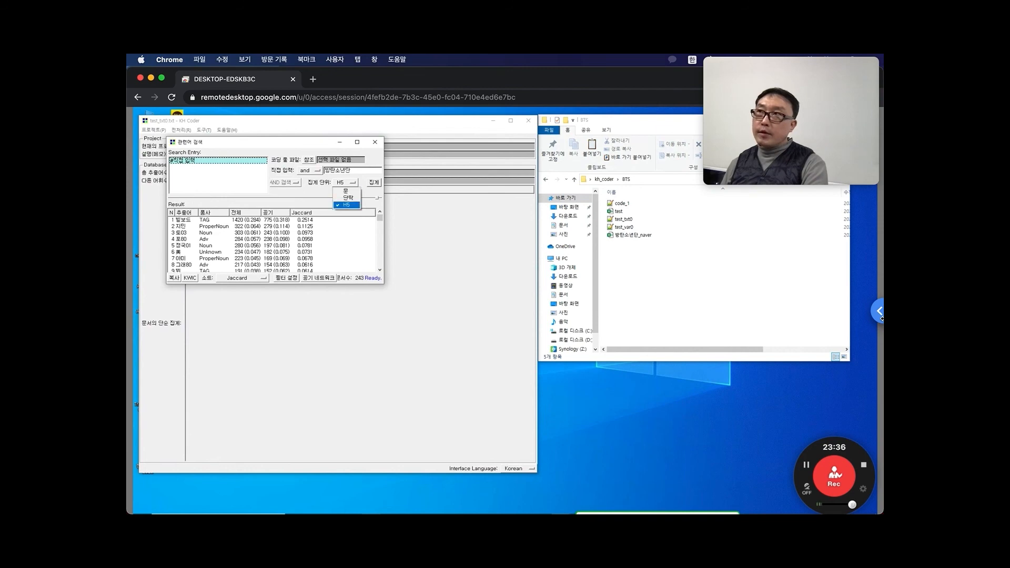
click(346, 191)
click(374, 182)
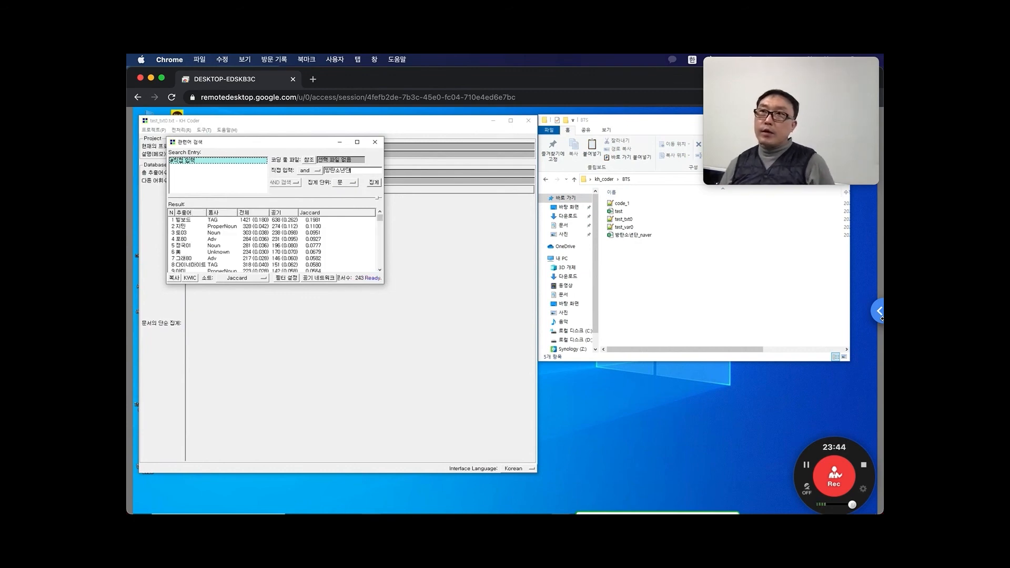
Step: Examine the words related to 방탄소년단 down the result list, with their parts of speech, overall and co-occurrence frequencies, and Jaccard values
click(183, 220)
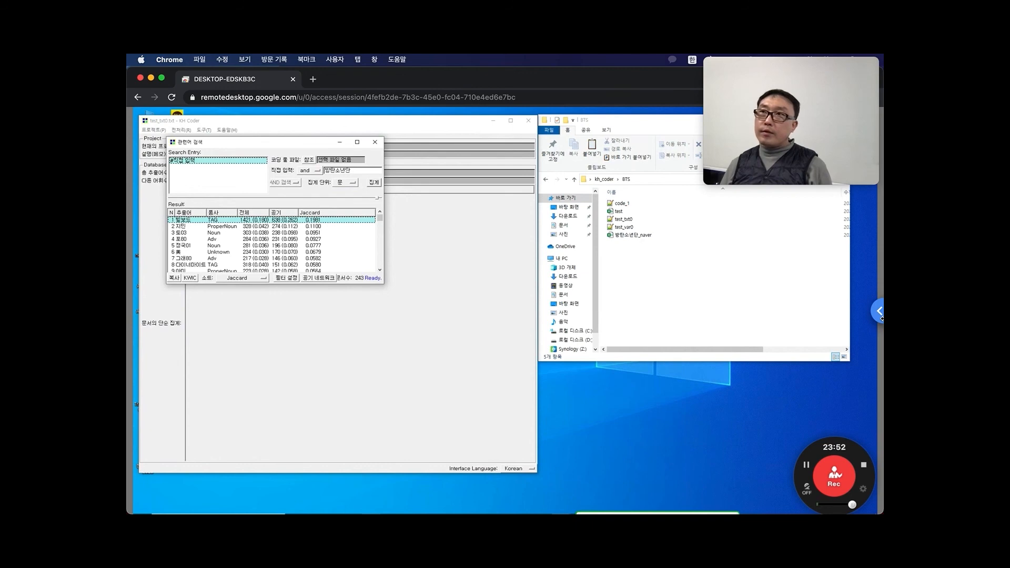
key(Down)
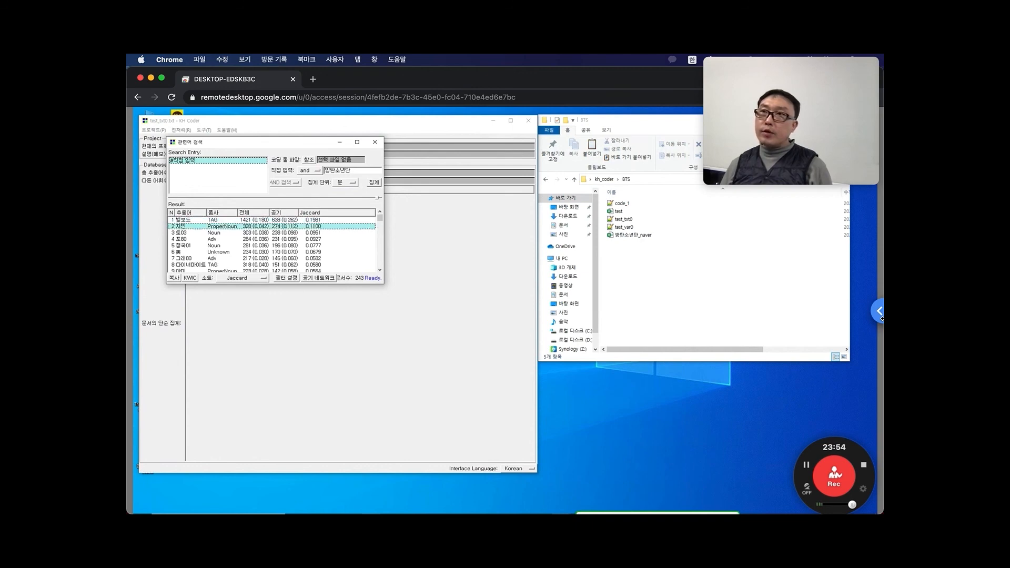
key(Down)
key(Down)
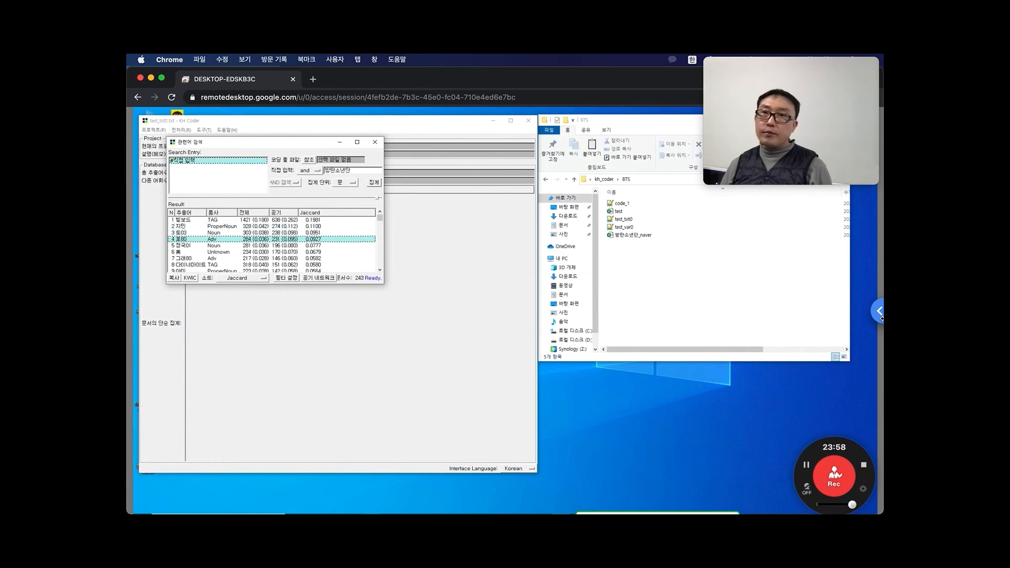
scroll(271, 243, down, 1)
scroll(271, 243, down, 1)
click(272, 226)
key(Down)
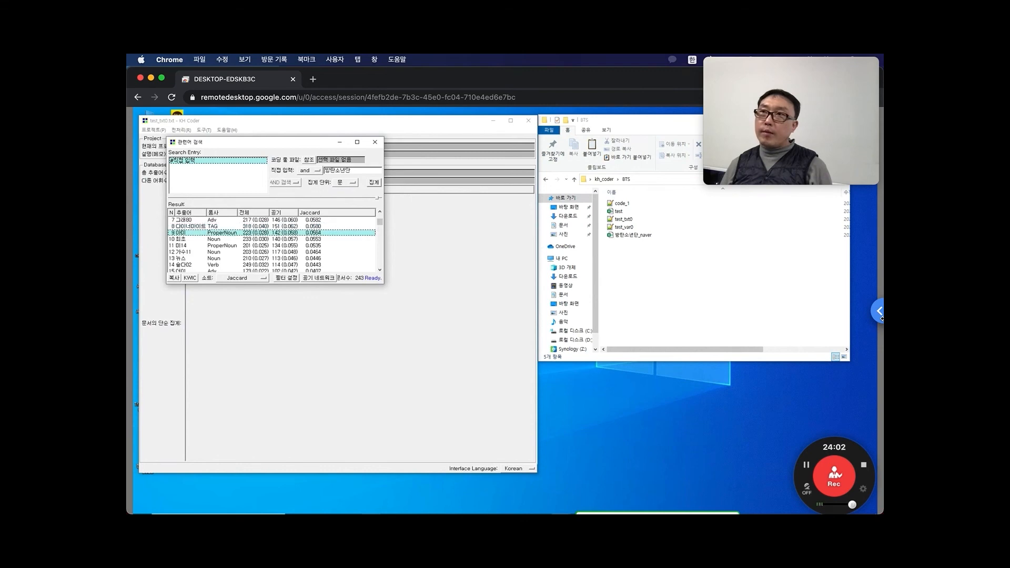
scroll(272, 243, down, 1)
scroll(271, 243, down, 2)
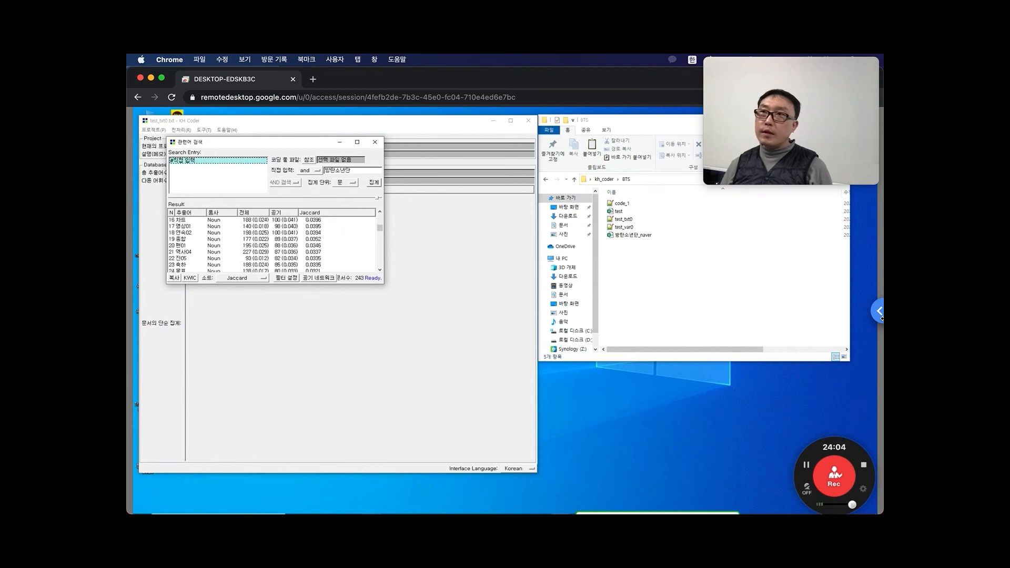
scroll(271, 244, down, 4)
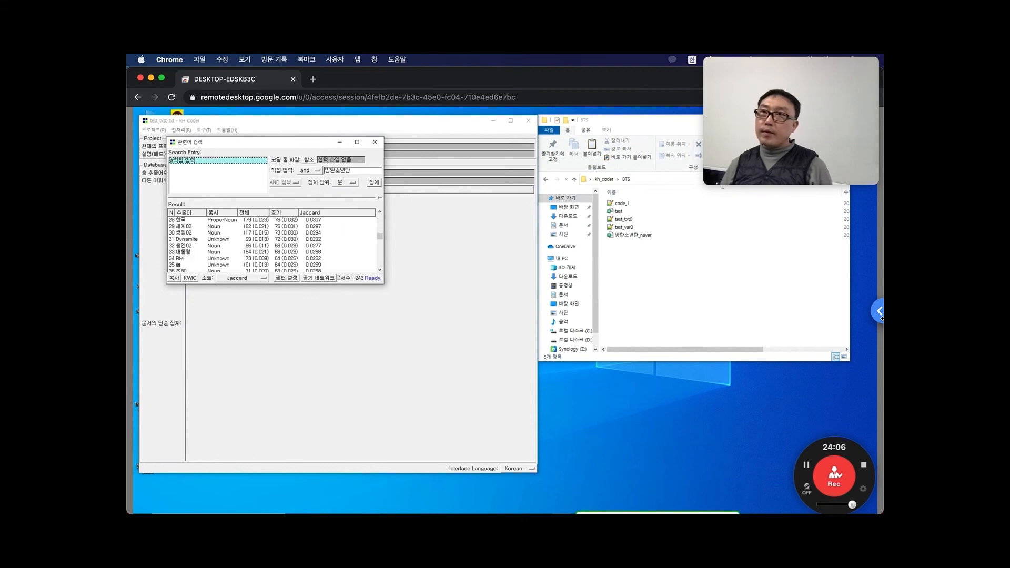
click(272, 252)
scroll(272, 243, down, 3)
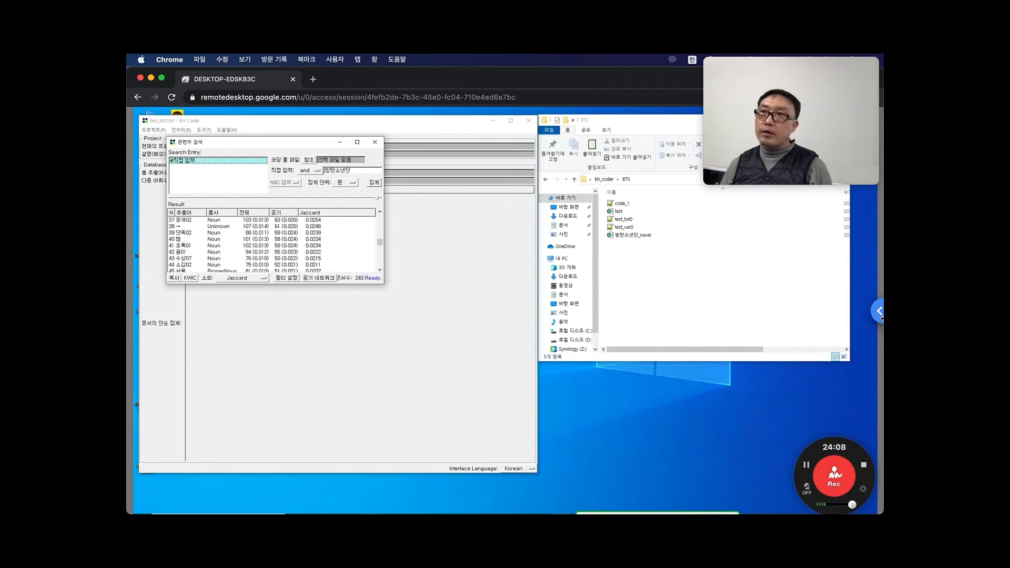
scroll(272, 243, up, 12)
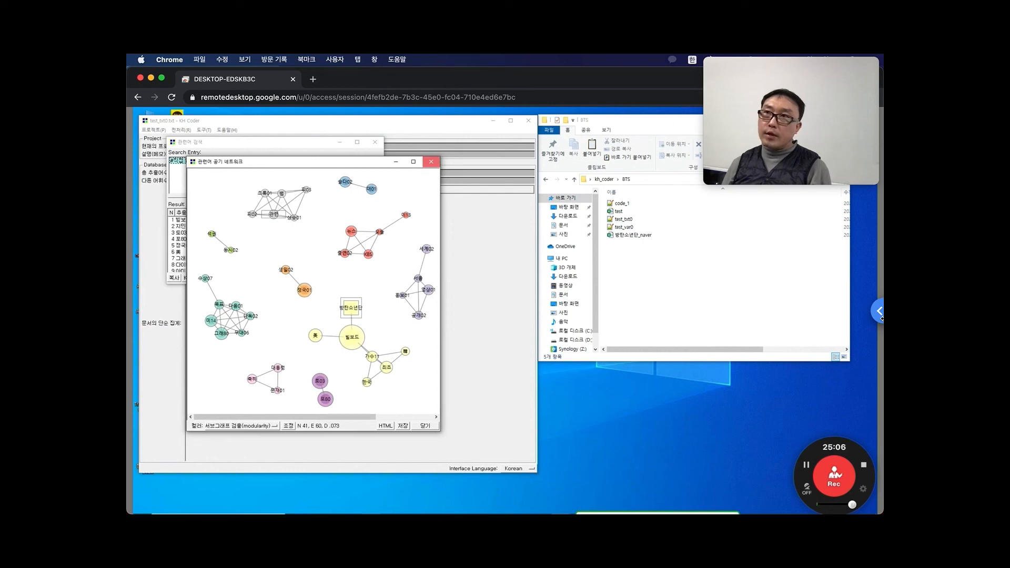
Step: Close the related-word co-occurrence network and dismiss the error message
click(431, 161)
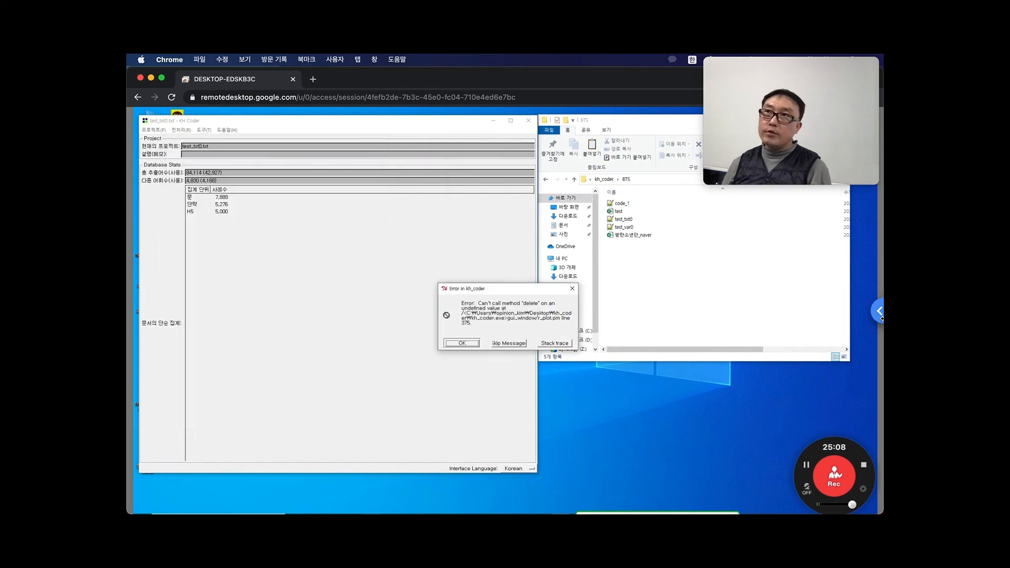
key(Return)
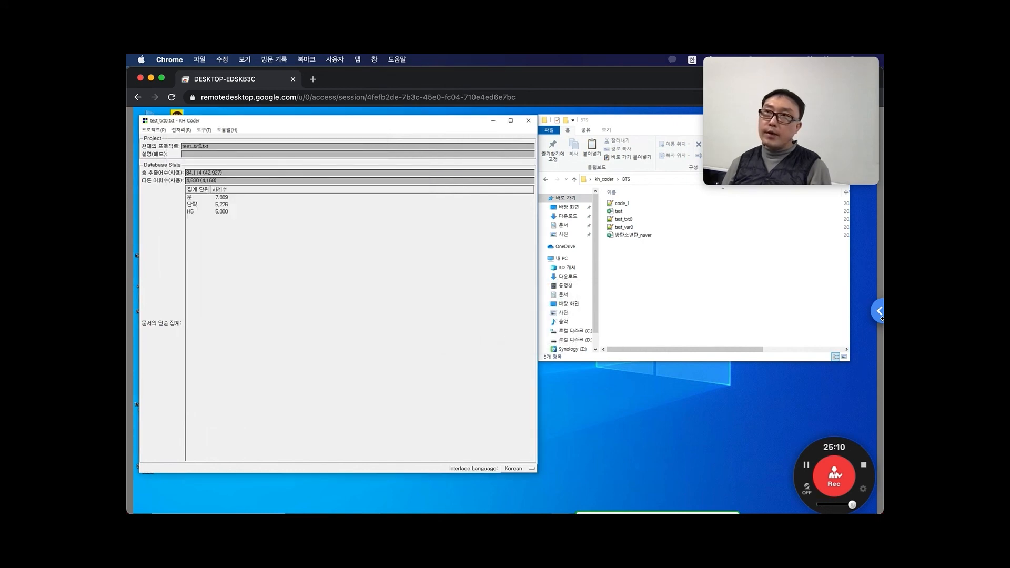